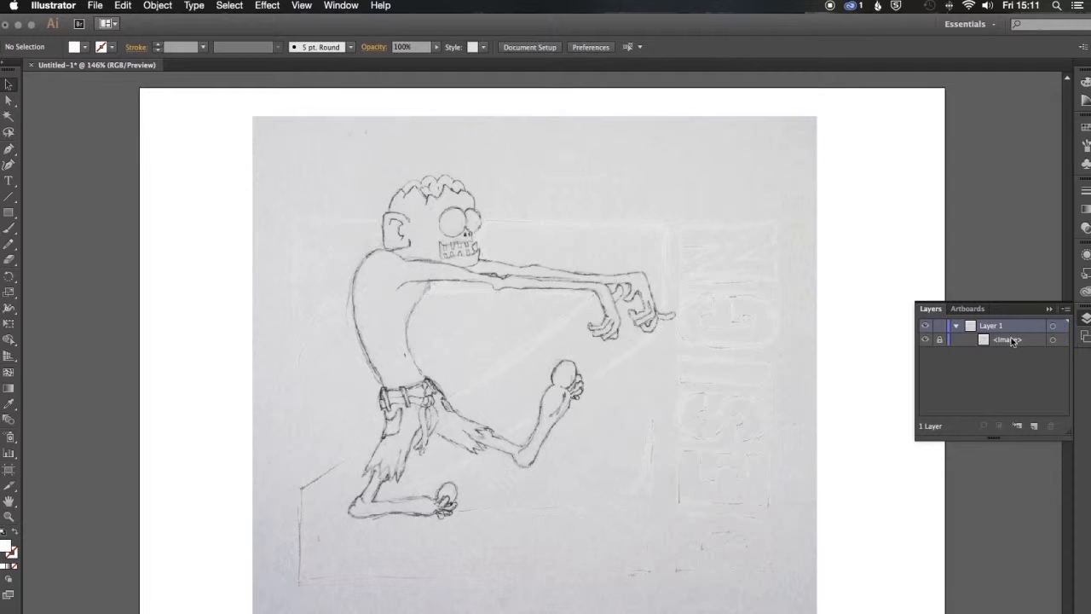
Dim the images on Layer 1 to 30% so the zombie sketch serves as a faint tracing guide
double_click(1024, 325)
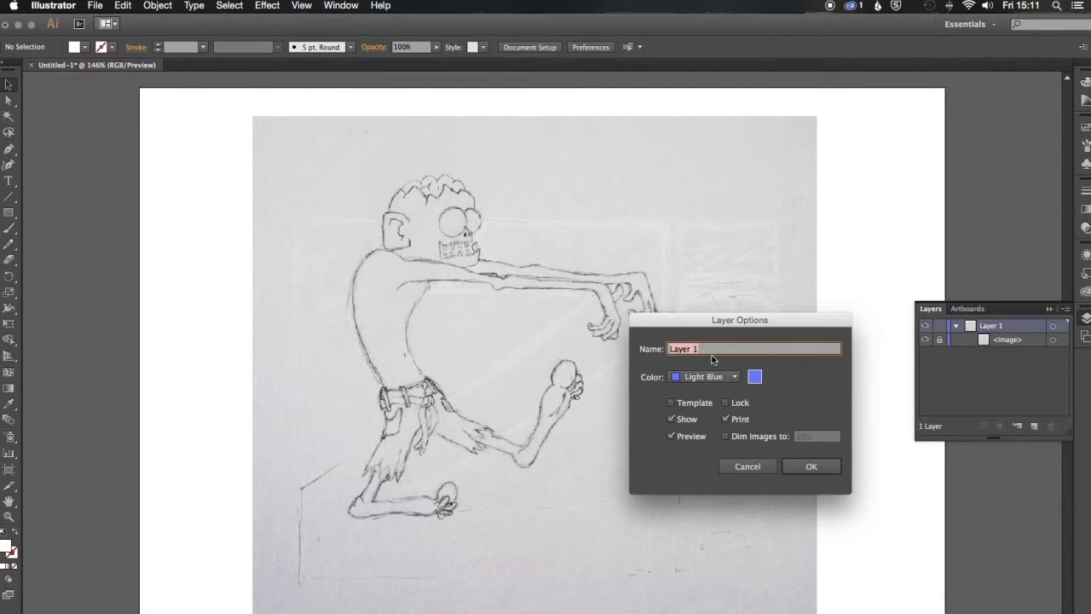
left_click(727, 437)
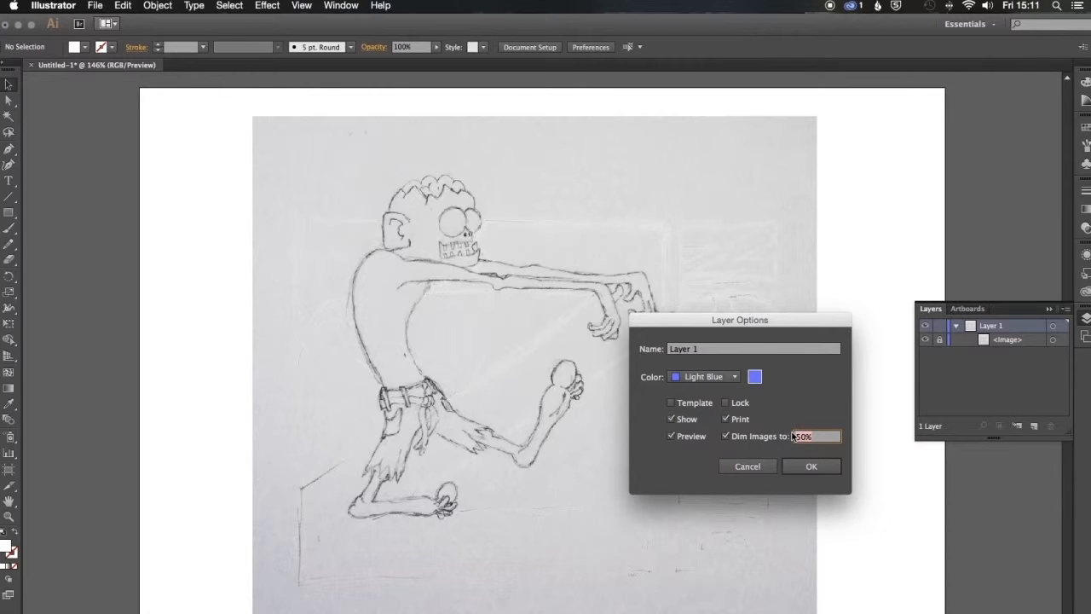
type("30")
left_click(810, 466)
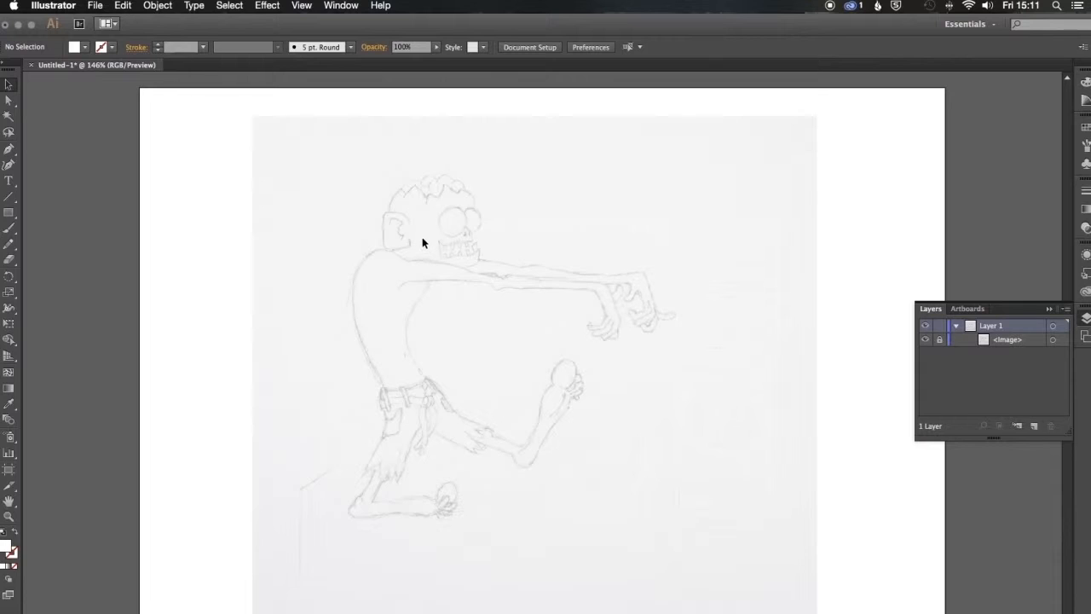
Prepare the Pen tool for tracing the zombie's head with a black 1 pt stroke and no fill
left_click(9, 150)
key("super+equal")
key("super+equal")
key("super+equal")
key("super+equal")
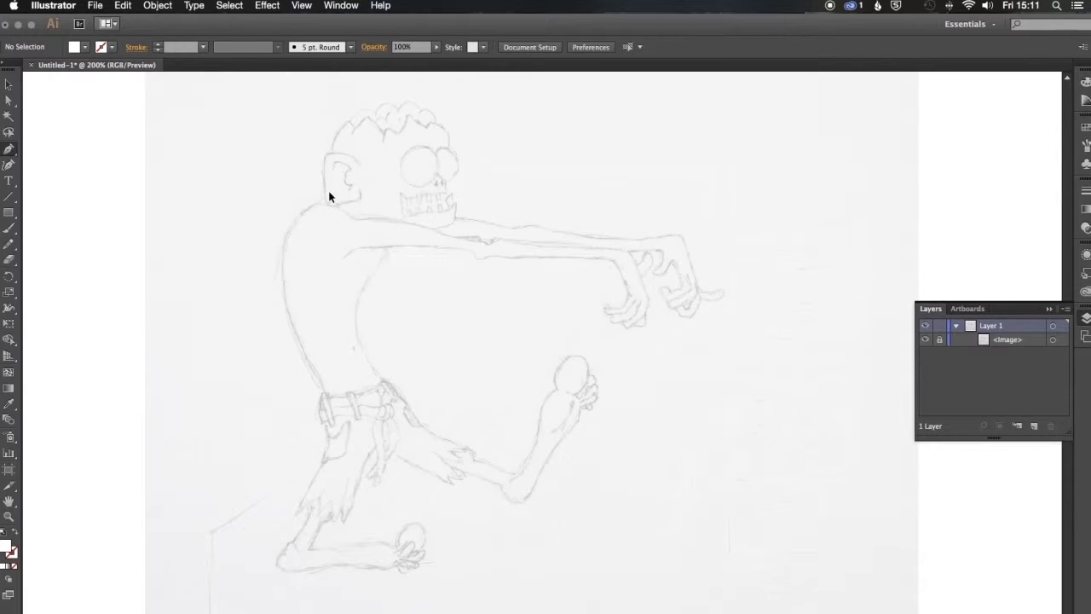
key("super+equal")
left_click_drag(450, 201, 692, 523)
mouse_move(495, 269)
left_mouse_down()
mouse_move(494, 338)
mouse_move(567, 485)
mouse_move(592, 492)
left_mouse_up()
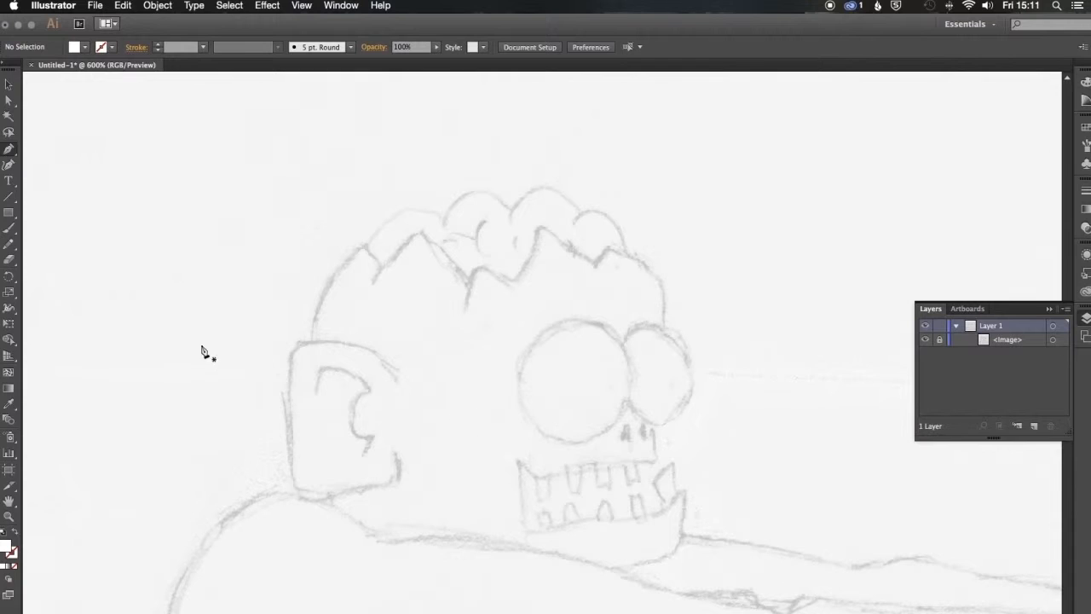
left_click(5, 533)
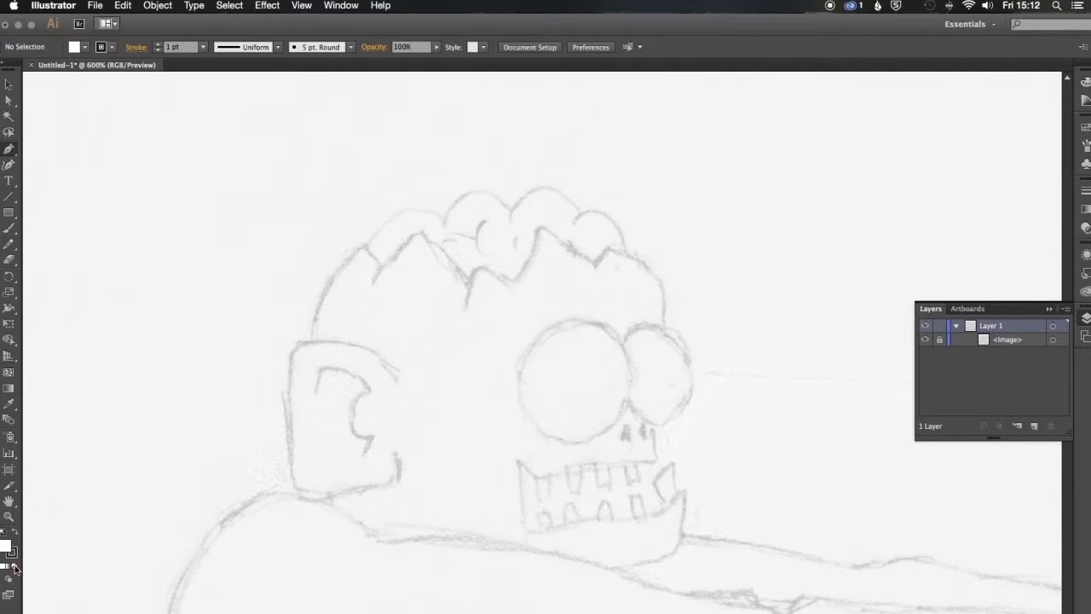
left_click(14, 567)
Trace the back of the head from the ear and the first two jagged skull peaks as two open Pen paths
left_click(310, 341)
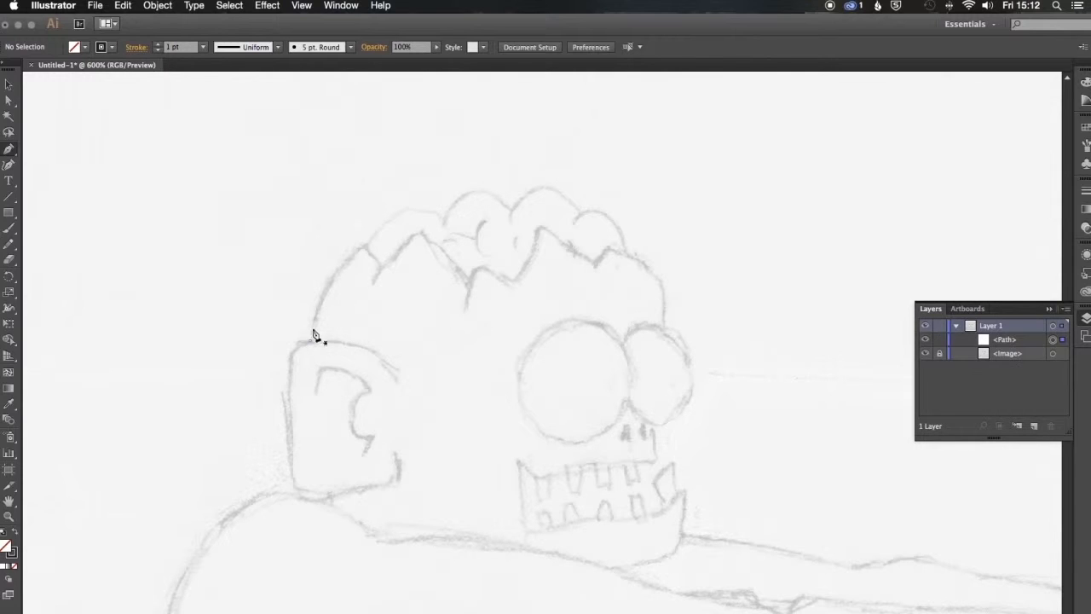
left_click(365, 249)
left_click_drag(365, 249, 417, 210)
left_click_drag(365, 249, 384, 270)
left_click_drag(382, 267, 418, 236)
left_click(396, 266, "ctrl")
left_click(418, 232)
left_click_drag(473, 282, 484, 304)
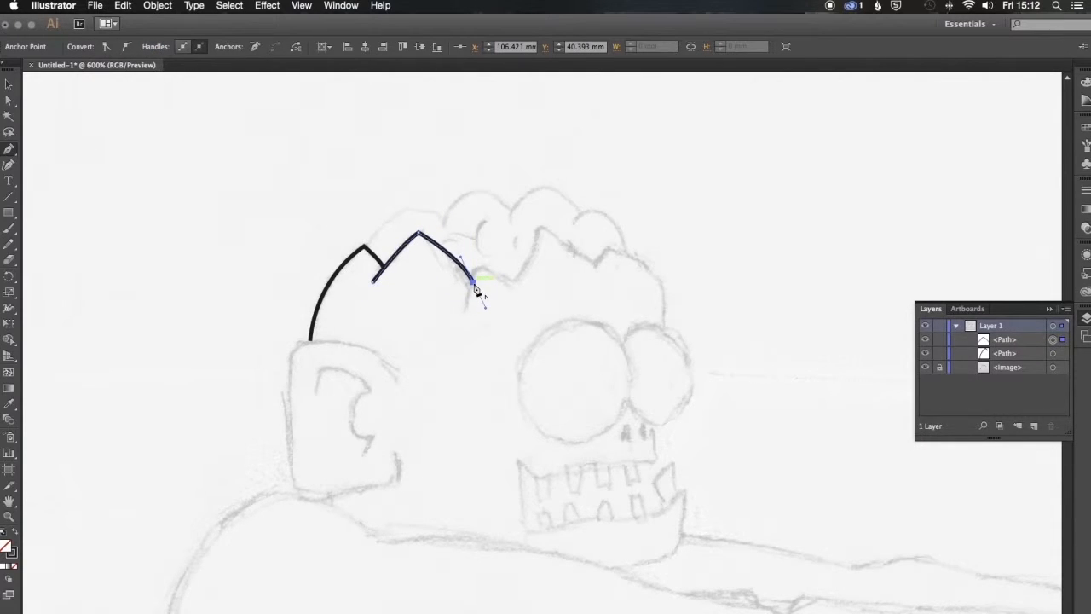
left_click(468, 287, "super")
Trace the rest of the jagged skull edge and the forehead as one open Pen path ending at the smaller eye
left_click_drag(473, 283, 494, 244)
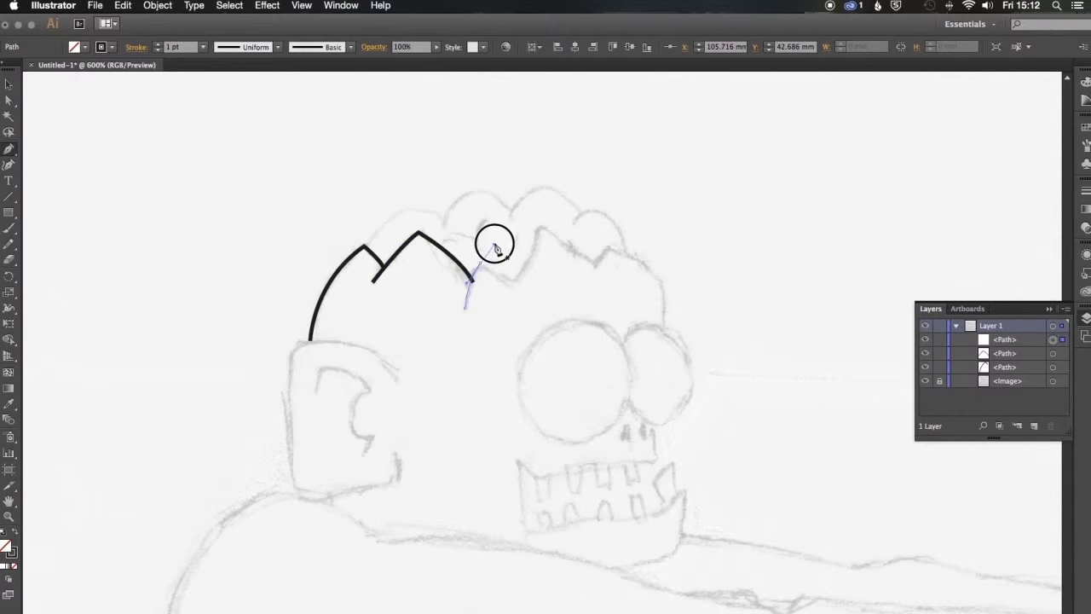
left_click(479, 263)
left_click(499, 279)
left_click(503, 273)
left_click(513, 281)
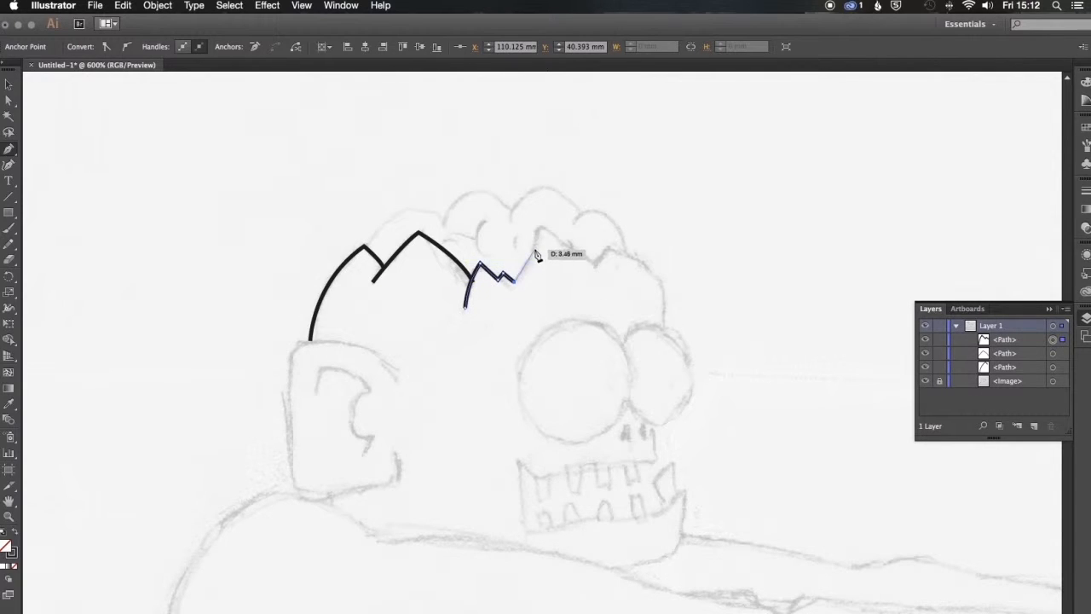
left_click_drag(541, 233, 536, 207)
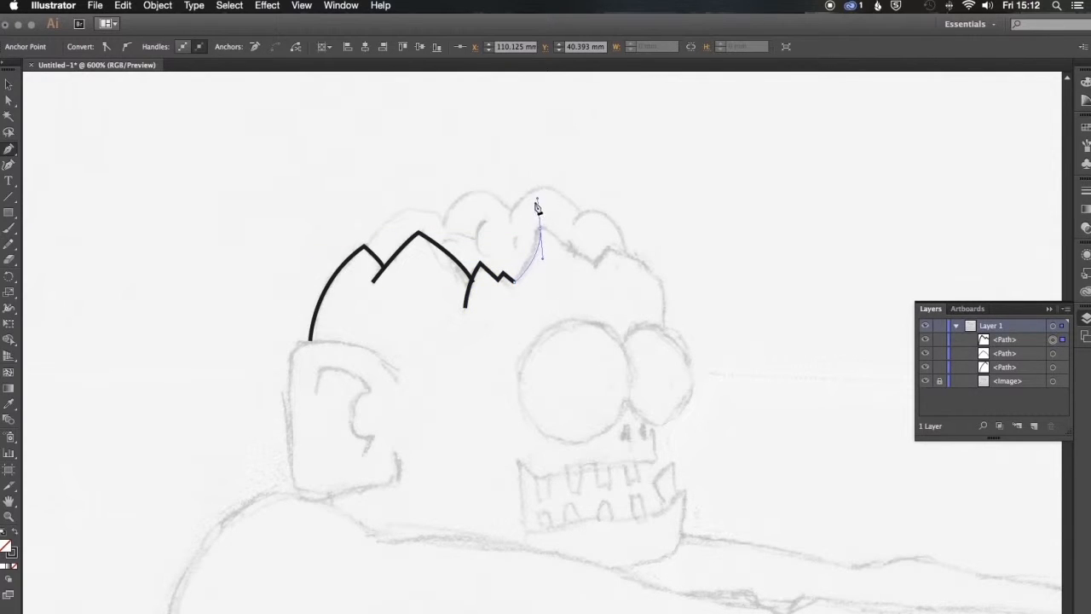
left_click(539, 230)
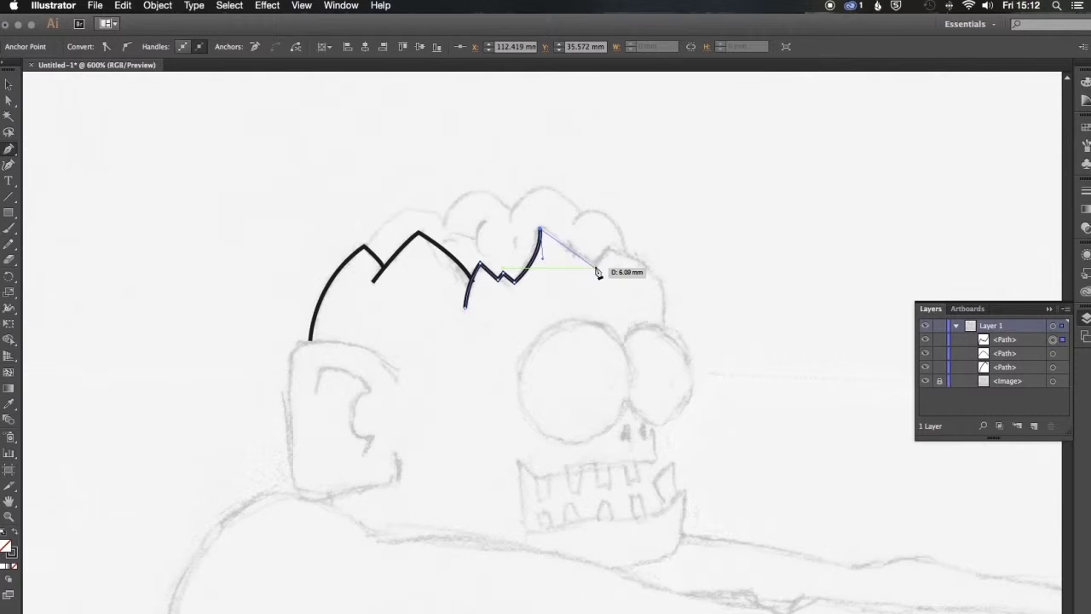
left_click(598, 272)
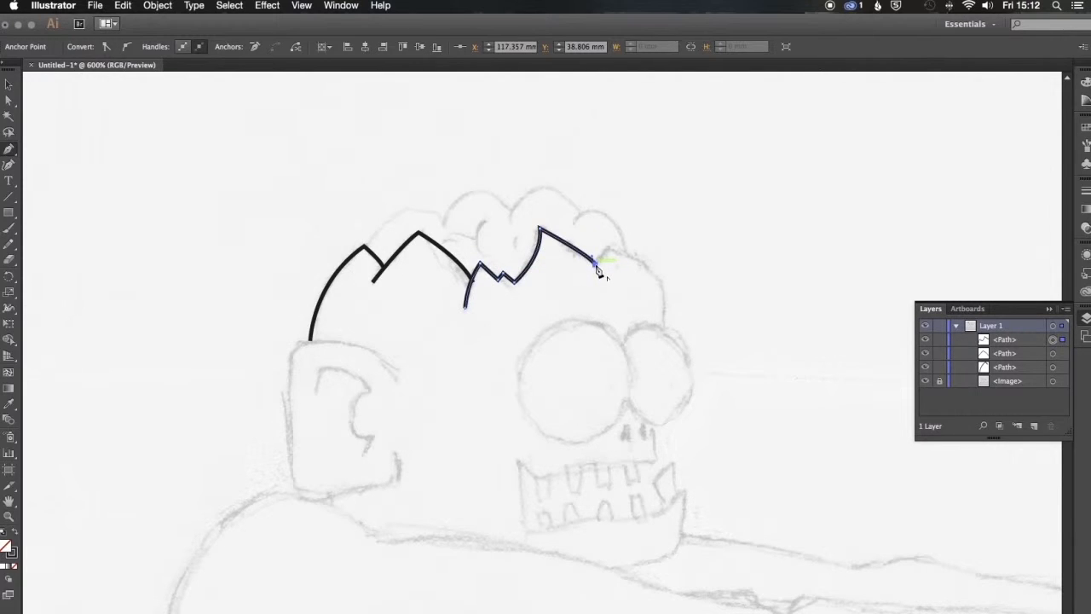
left_click_drag(608, 248, 673, 295)
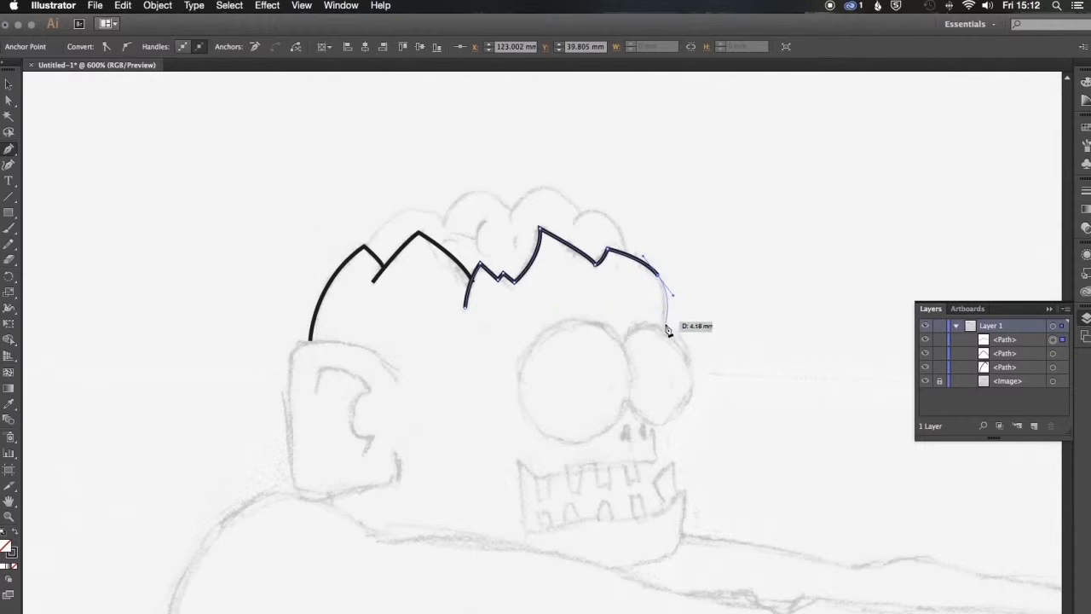
left_click(665, 333)
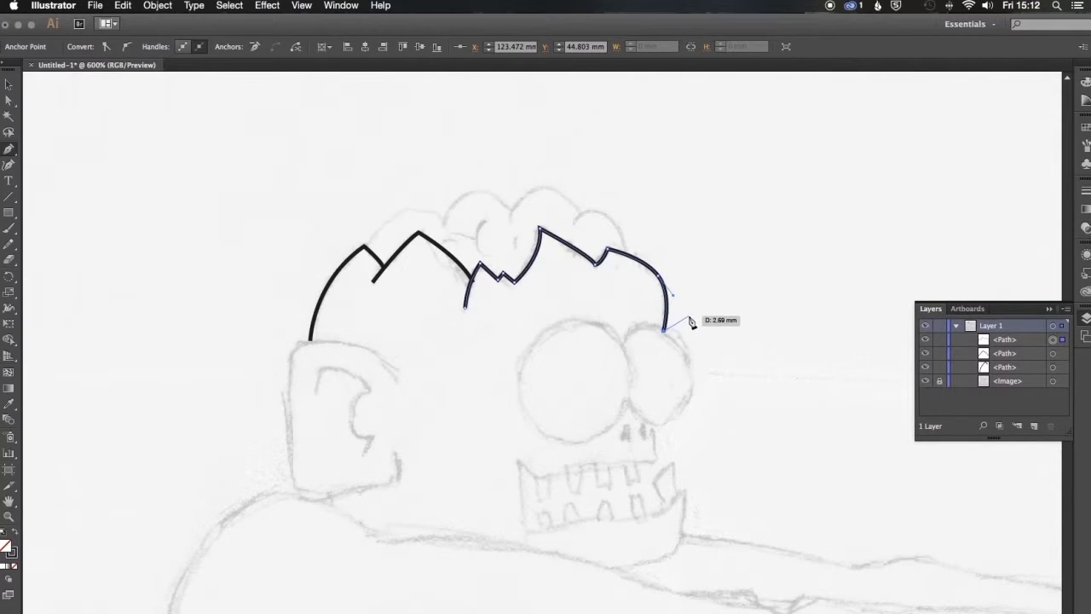
key("Escape")
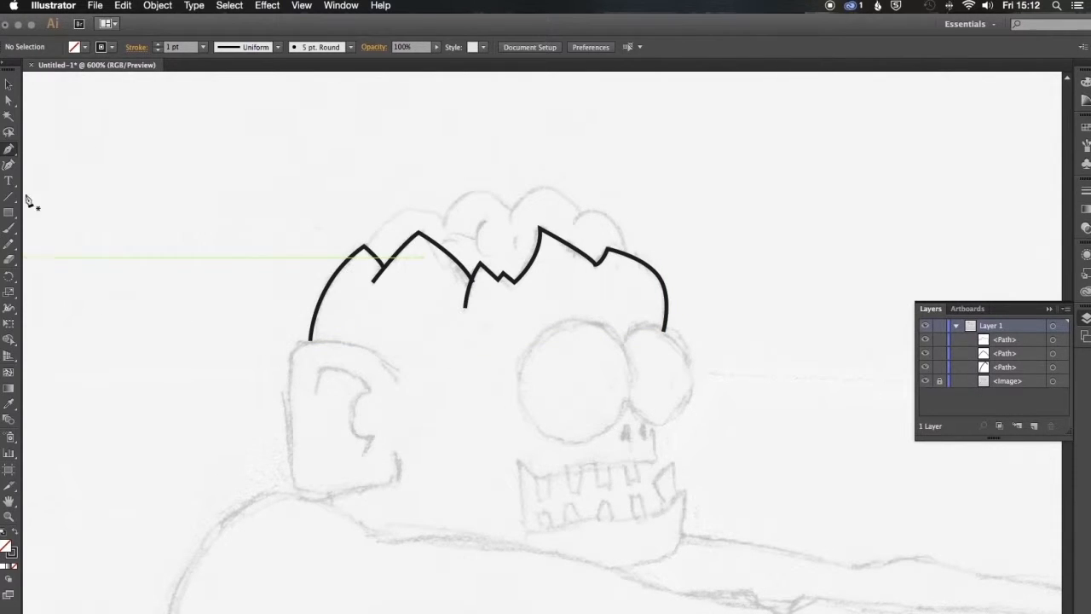
Draw ellipses over the eyes, about 9.4 × 10.7 mm and 6.4 × 8.9 mm, and erase the part of the smaller one overlapping the larger
left_click_drag(14, 211, 75, 247)
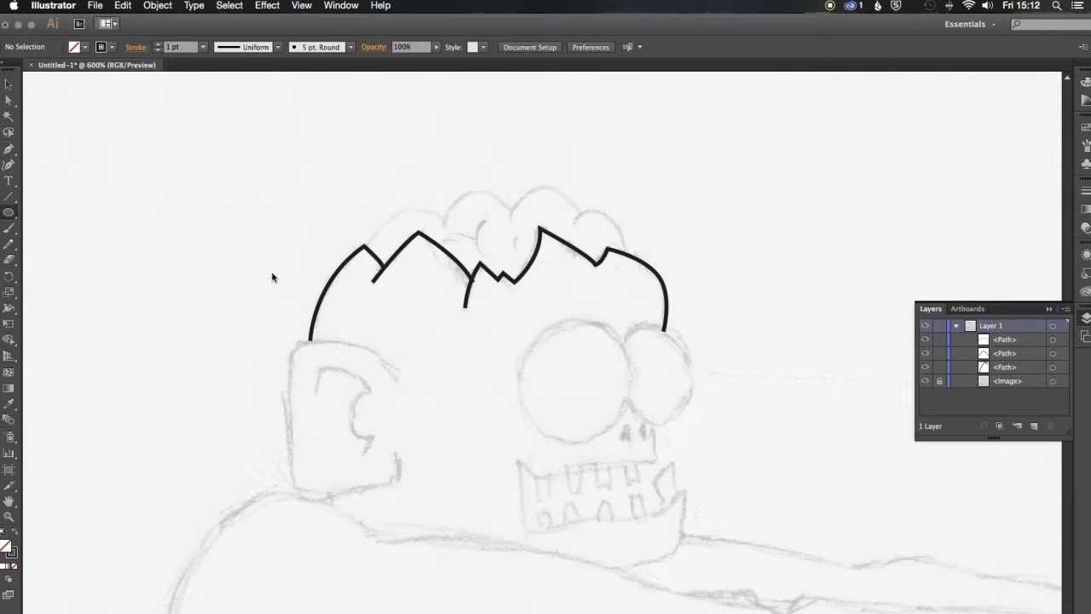
left_click_drag(577, 386, 628, 443)
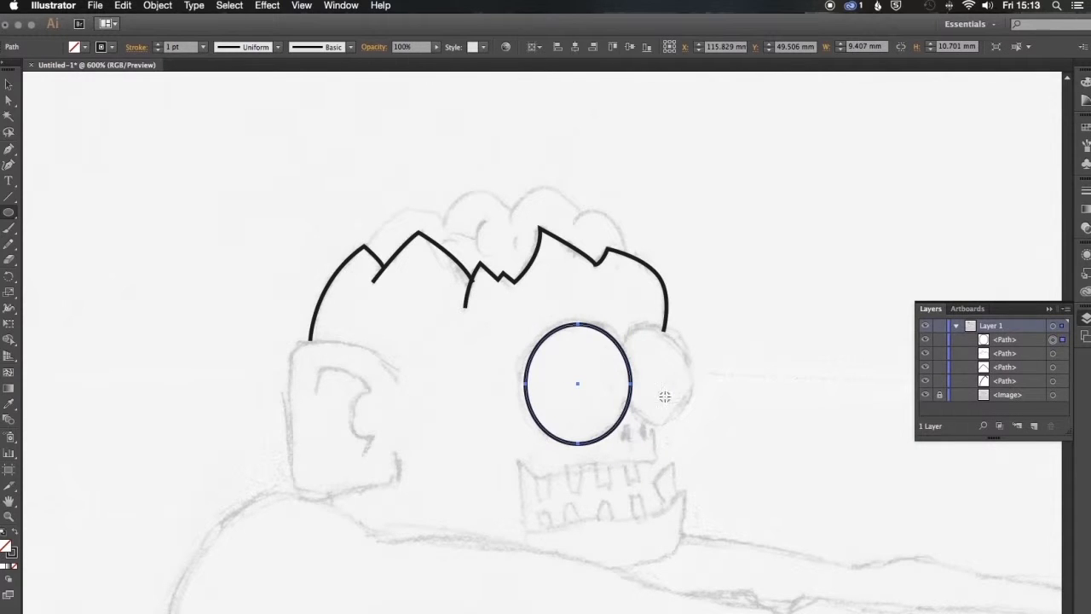
left_click_drag(654, 378, 690, 427)
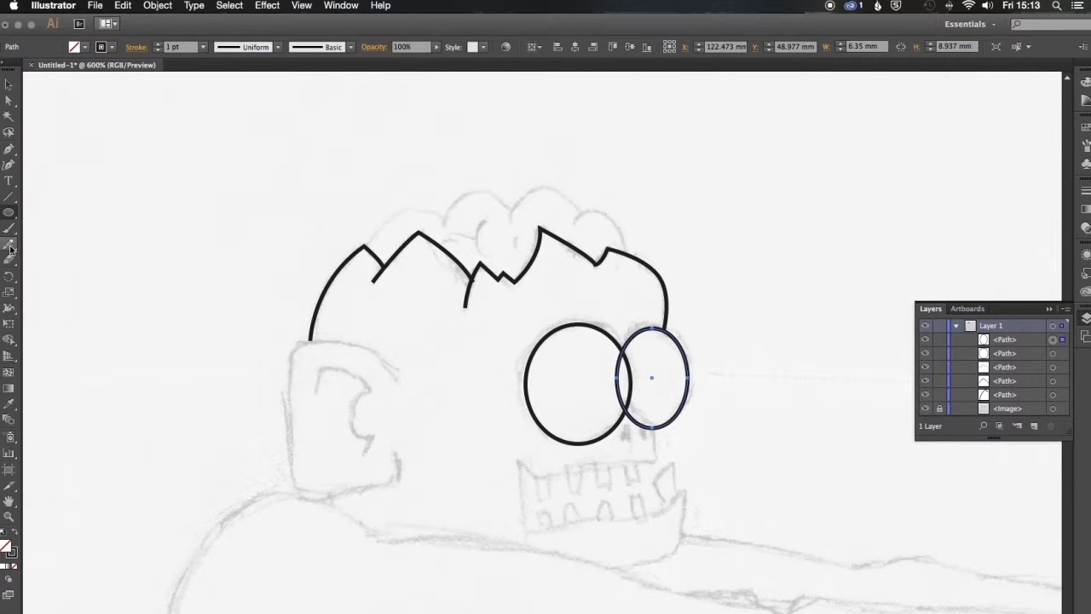
left_click_drag(9, 244, 55, 276)
left_click_drag(627, 344, 624, 411)
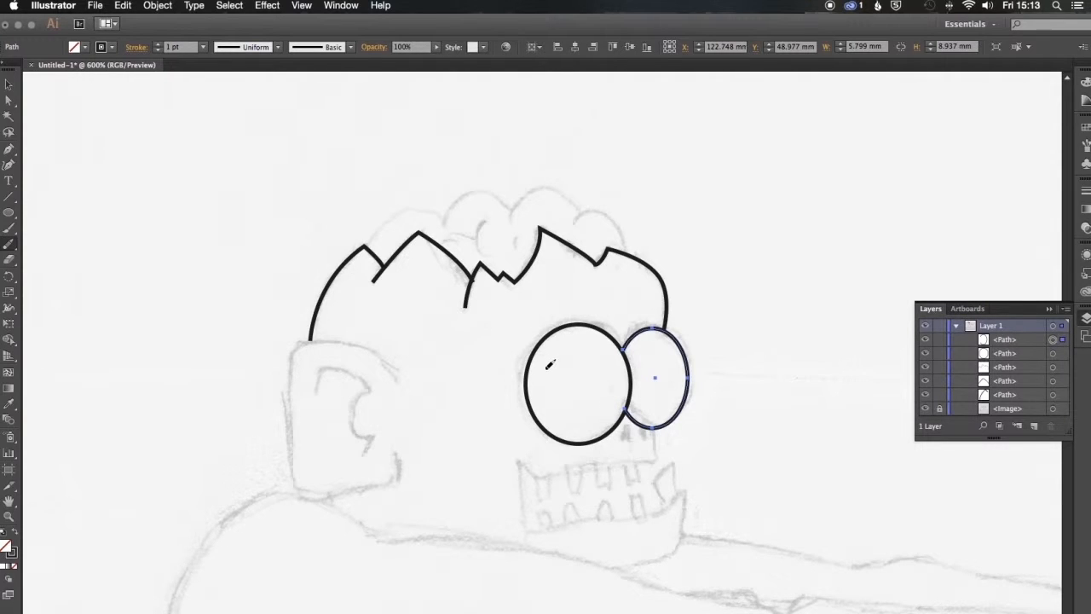
Trace the nose edge, upper lip, mouth corner, lower lip and jaw with the Pen tool, starting beneath the smaller eye
left_click(14, 151)
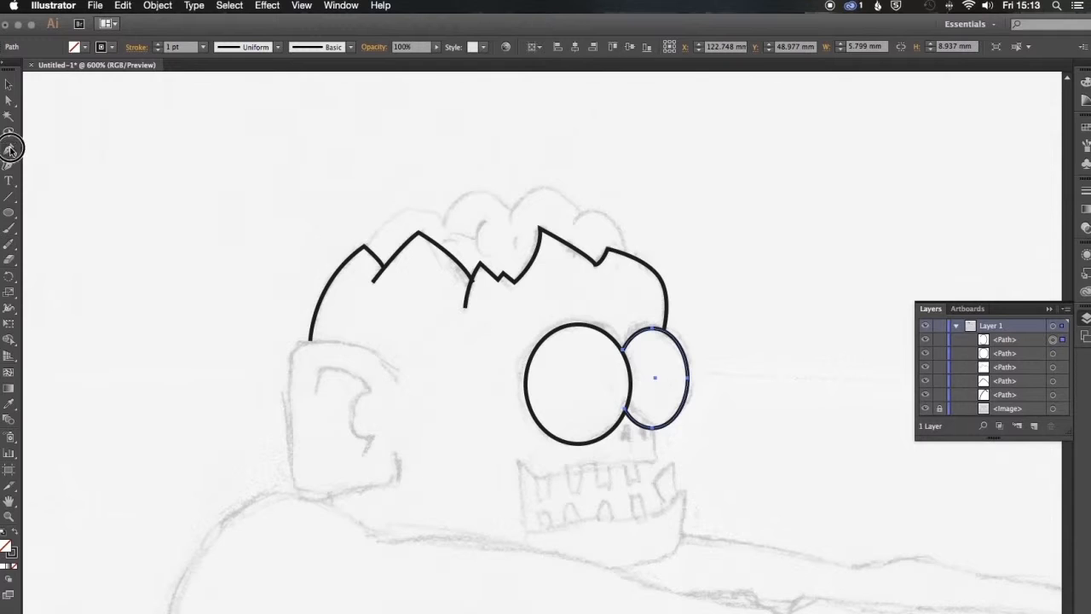
left_click(653, 428)
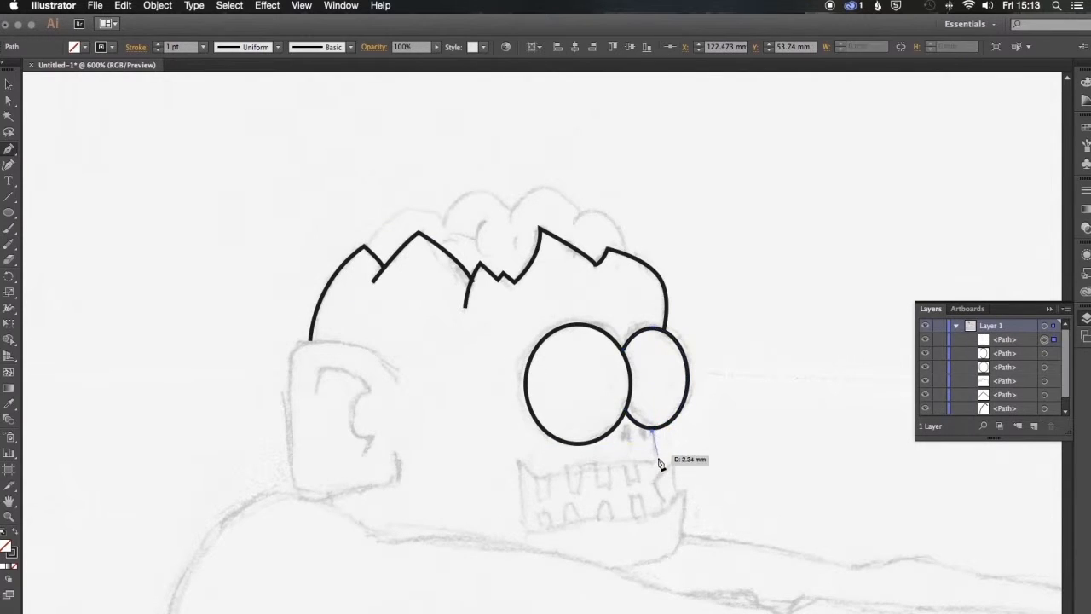
left_click(658, 461)
mouse_move(659, 465)
left_mouse_down()
mouse_move(534, 478)
mouse_move(523, 467)
left_mouse_up()
left_click(514, 459)
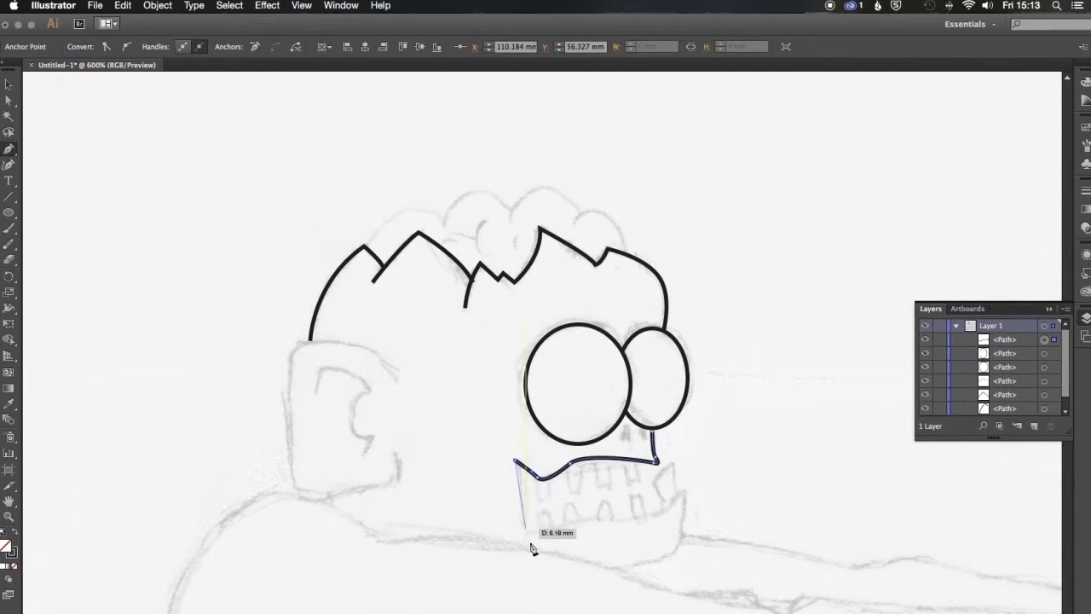
left_click(523, 528)
left_click_drag(575, 523, 617, 575)
mouse_move(610, 570)
left_mouse_down()
mouse_move(585, 574)
mouse_move(595, 563)
left_mouse_up()
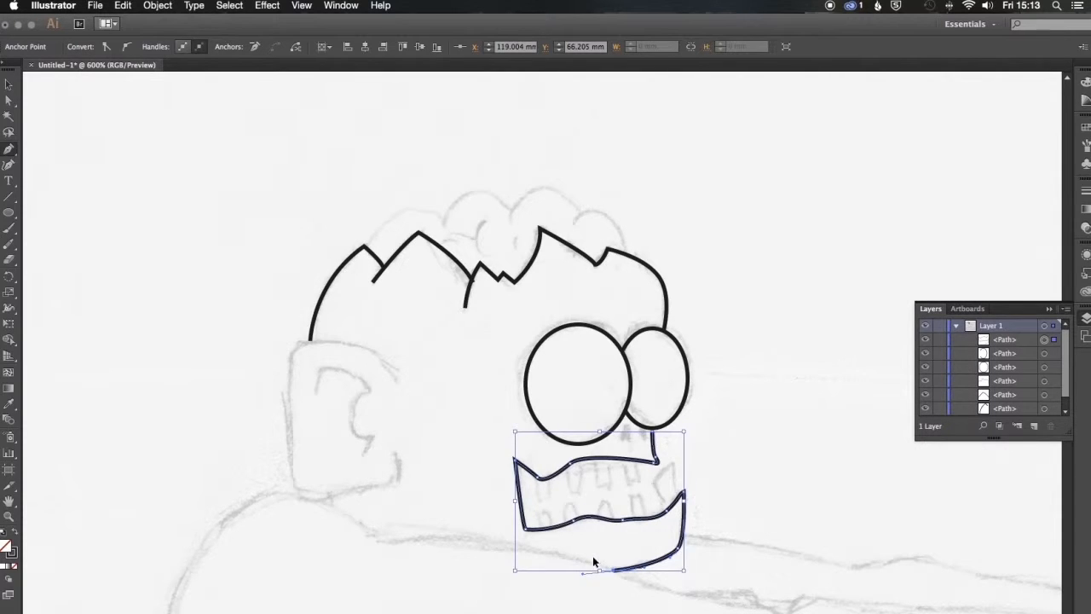
left_click(591, 562, "super")
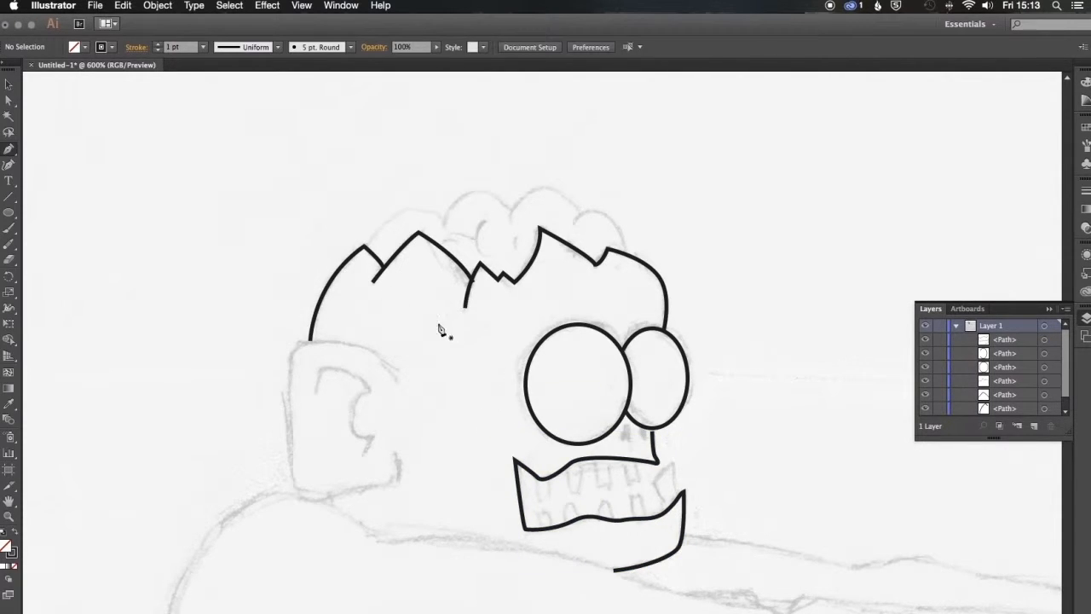
Trace the upper line of the near arm below the jaw with the Pencil tool, redrawing it into a smoother curve about 34 mm long
mouse_move(9, 243)
left_mouse_down()
mouse_move(54, 225)
mouse_move(52, 246)
left_mouse_up()
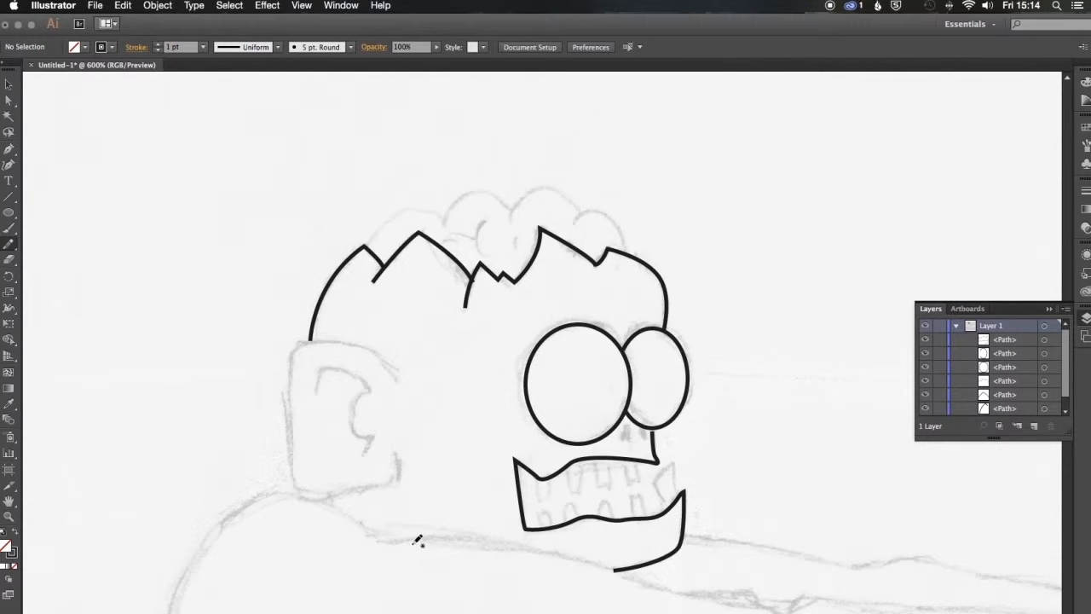
mouse_move(386, 544)
left_mouse_down()
mouse_move(489, 544)
mouse_move(607, 571)
mouse_move(670, 601)
mouse_move(763, 608)
left_mouse_up()
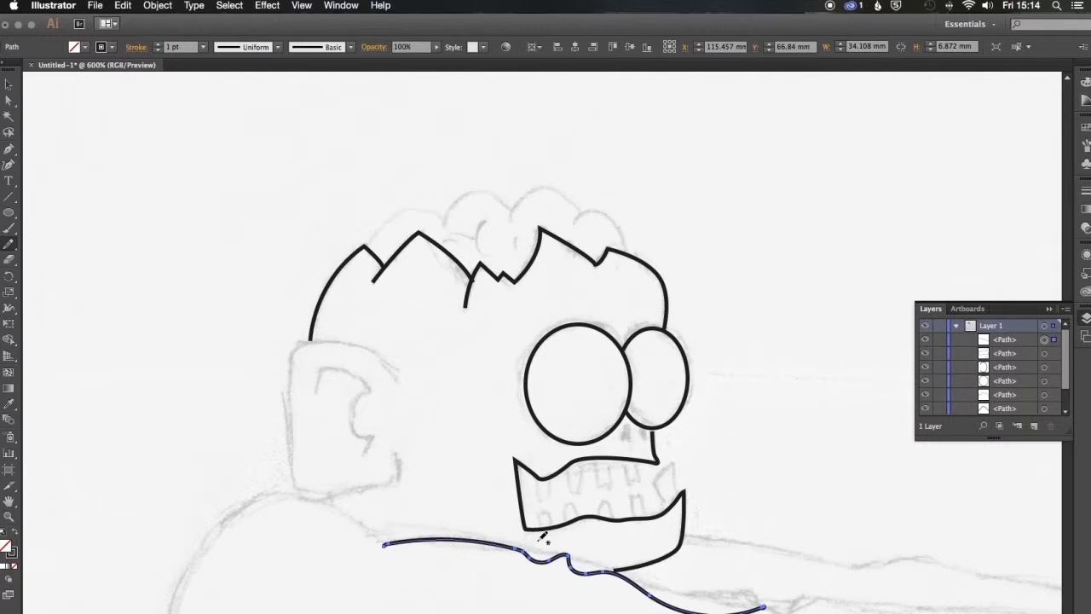
mouse_move(410, 537)
left_mouse_down()
mouse_move(523, 540)
mouse_move(647, 586)
mouse_move(772, 604)
left_mouse_up()
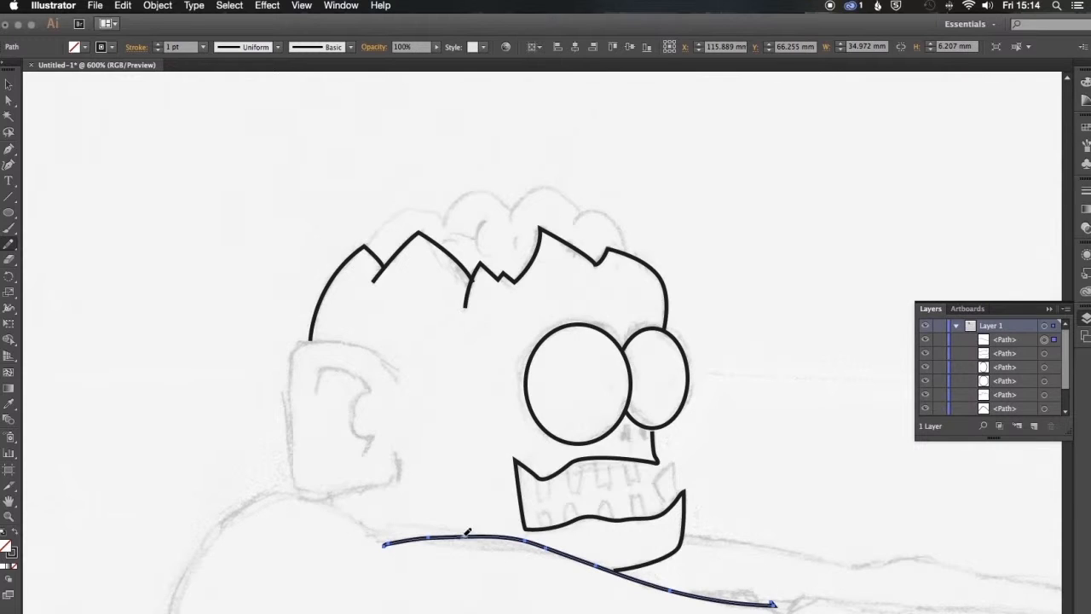
mouse_move(394, 540)
left_mouse_down()
mouse_move(463, 537)
mouse_move(556, 555)
left_mouse_up()
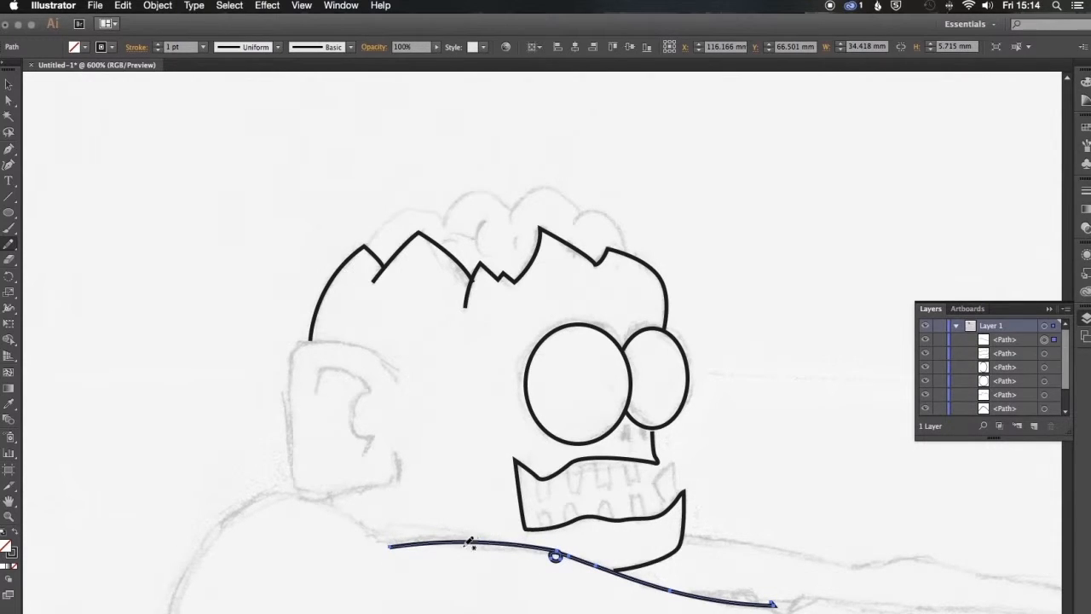
mouse_move(450, 540)
left_mouse_down()
mouse_move(657, 589)
mouse_move(714, 590)
left_mouse_up()
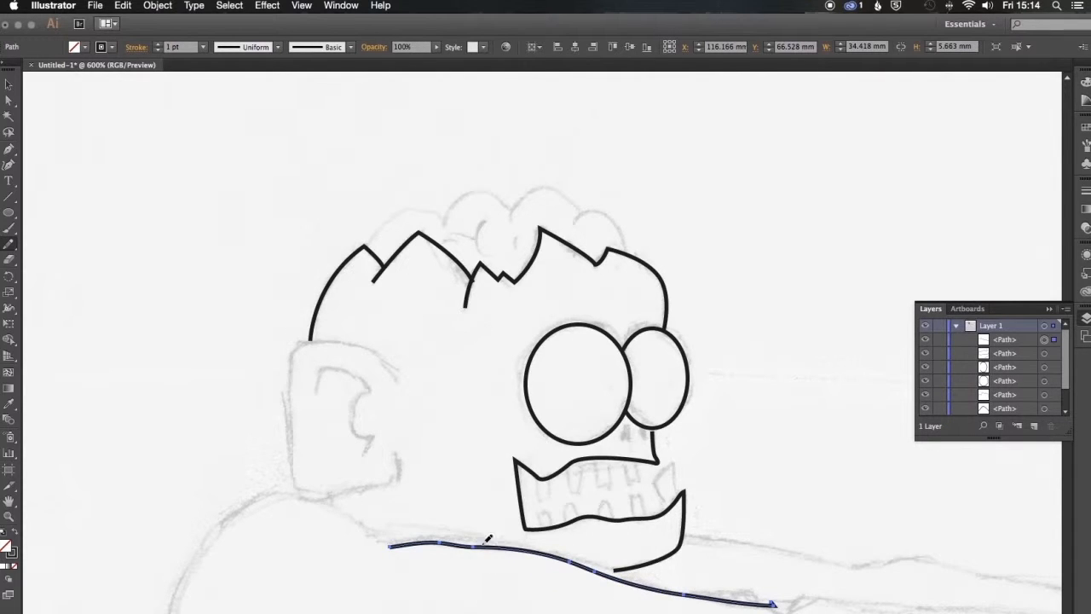
Set the Pencil tool's fidelity one notch closer to Smooth
double_click(11, 245)
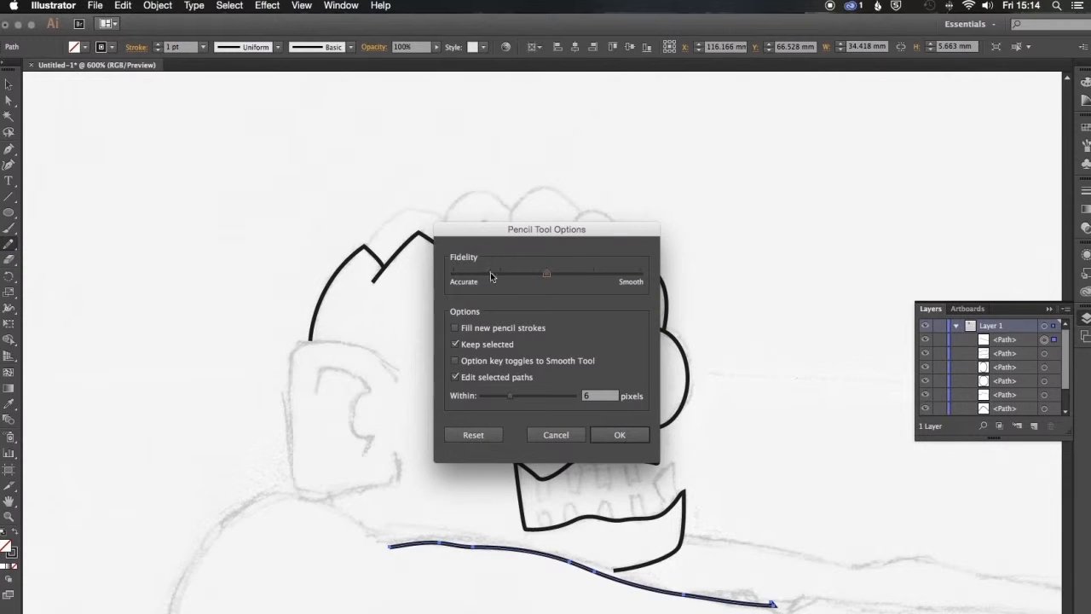
left_click_drag(545, 277, 593, 282)
left_click(619, 435)
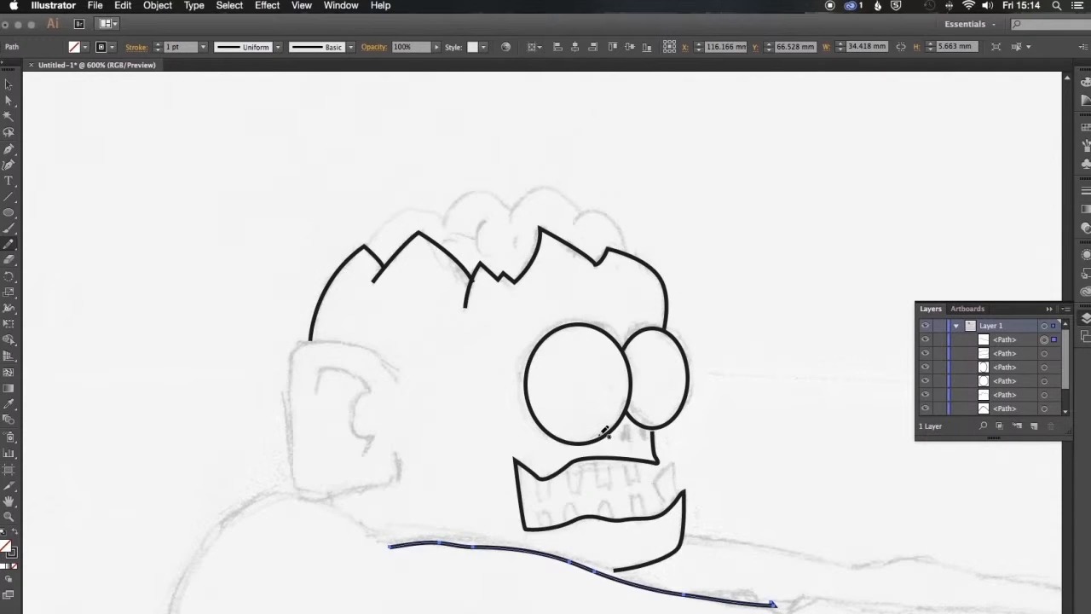
Trace the ear's outer outline with the Pencil tool and redraw its back edge closer to the sketch, about 10 × 14 mm overall
left_click_drag(345, 488, 389, 317)
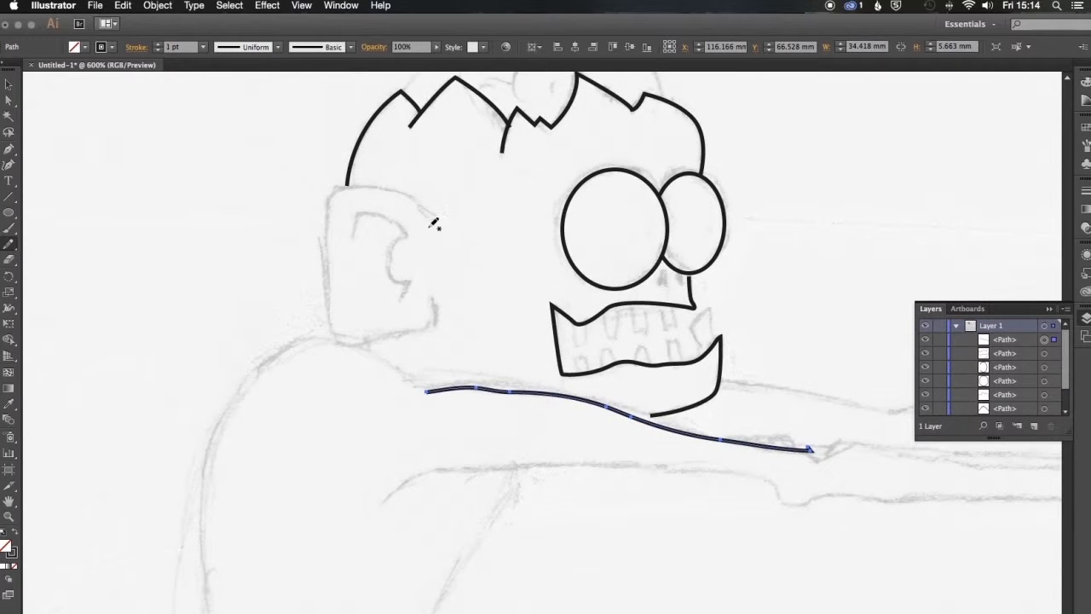
mouse_move(435, 225)
left_mouse_down()
mouse_move(418, 195)
mouse_move(387, 182)
mouse_move(335, 186)
mouse_move(316, 248)
mouse_move(317, 327)
mouse_move(341, 340)
mouse_move(400, 333)
mouse_move(440, 309)
mouse_move(427, 288)
left_mouse_up()
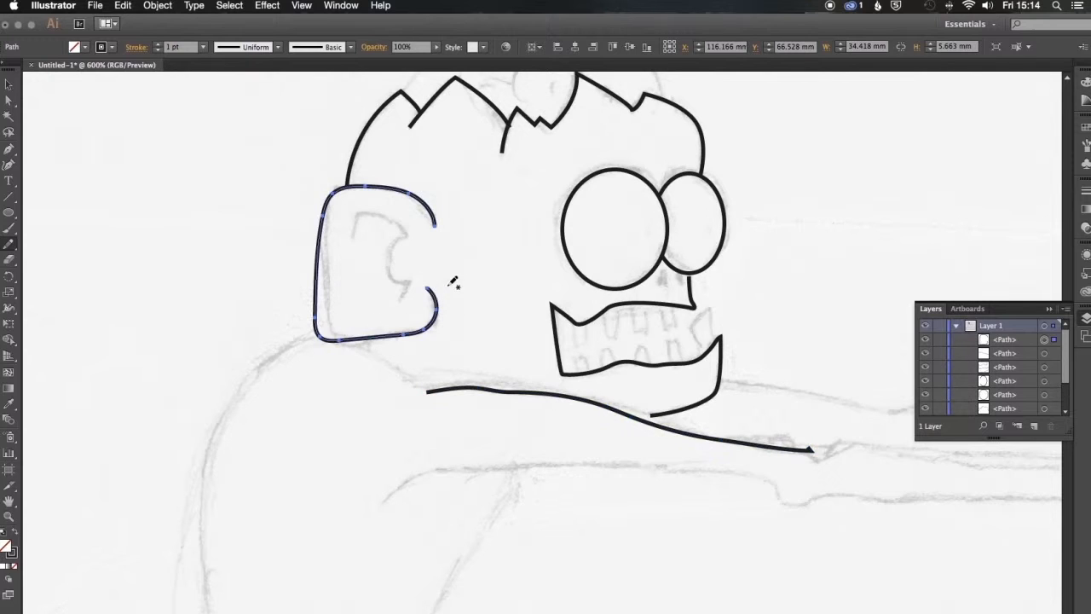
mouse_move(340, 186)
left_mouse_down()
mouse_move(324, 207)
mouse_move(327, 317)
mouse_move(345, 338)
mouse_move(371, 333)
left_mouse_up()
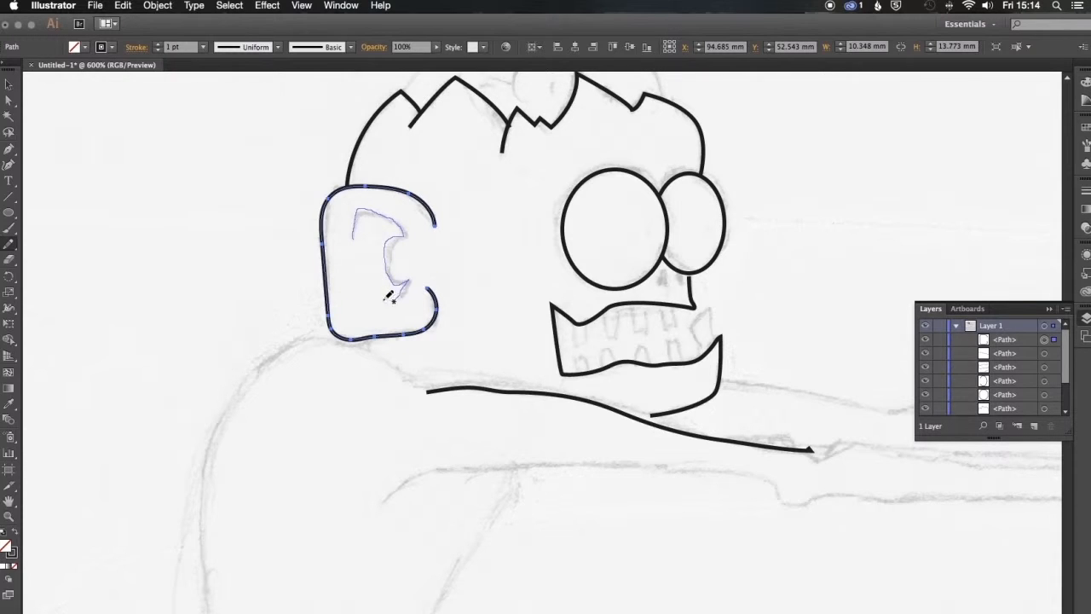
Trace the ear's inner fold, about 5 × 8.4 mm, and the upper and lower teeth inside the mouth with the Pencil tool
left_click_drag(392, 294, 389, 300)
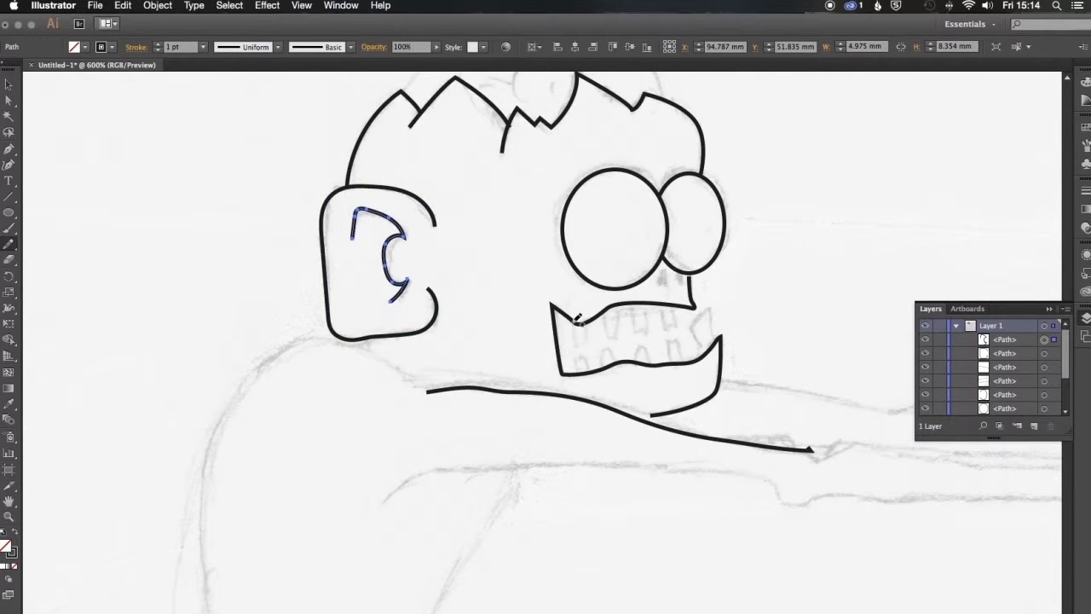
left_click_drag(587, 326, 585, 323)
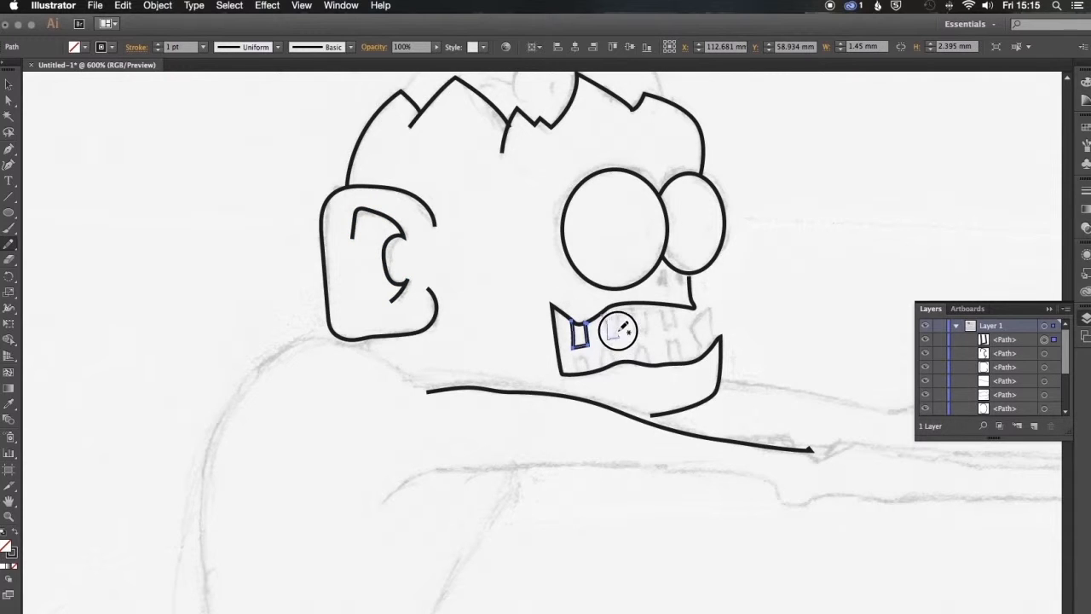
mouse_move(625, 302)
left_mouse_down()
mouse_move(650, 328)
mouse_move(657, 304)
mouse_move(678, 328)
mouse_move(704, 315)
mouse_move(721, 338)
left_mouse_up()
mouse_move(670, 362)
left_mouse_down()
mouse_move(647, 346)
mouse_move(654, 366)
mouse_move(608, 369)
left_mouse_up()
mouse_move(573, 358)
left_mouse_down()
mouse_move(587, 348)
mouse_move(579, 375)
left_mouse_up()
Trace the nostrils beside the nose edge and draw a small filled-in pupil in each eye with the Pencil tool
scroll(645, 421, "up", 4)
left_click_drag(646, 423, 670, 418)
mouse_move(687, 375)
left_mouse_down()
mouse_move(696, 384)
mouse_move(630, 388)
left_mouse_up()
Trace the exposed brain's rounded lobes and inner folds above the jagged skull edge
mouse_move(464, 208)
left_mouse_down()
mouse_move(601, 194)
mouse_move(619, 198)
mouse_move(645, 237)
left_mouse_up()
mouse_move(542, 221)
left_mouse_down()
mouse_move(539, 239)
mouse_move(504, 238)
left_mouse_up()
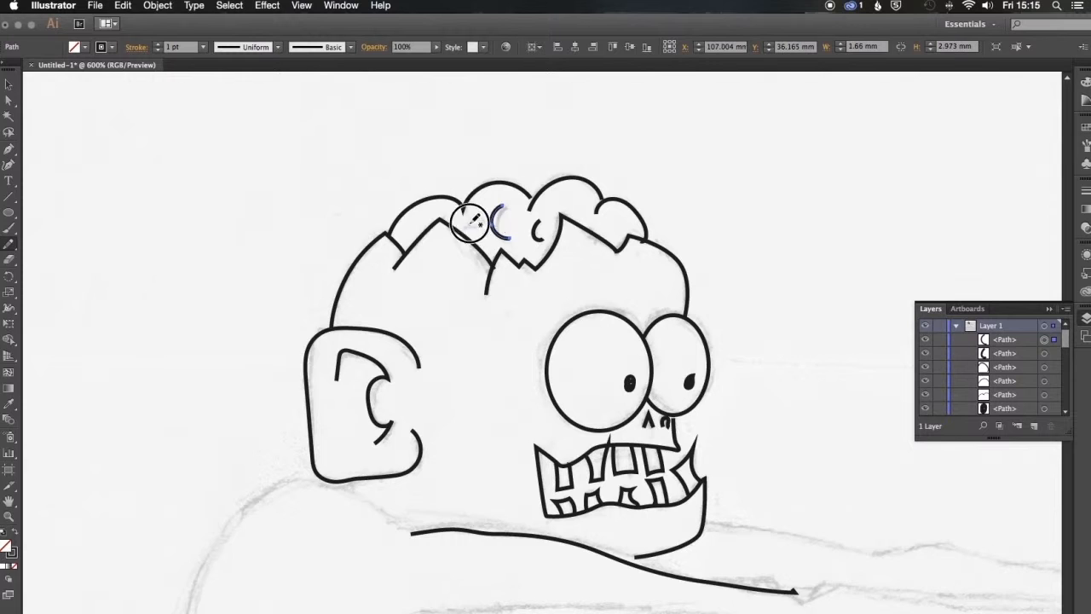
Trace the far arm's upper edge down to the wrist, along with the thumb and lower fingers of its hanging hand
scroll(464, 324, "right", 8)
scroll(464, 323, "down", 5)
left_click_drag(550, 266, 562, 269)
mouse_move(563, 269)
left_mouse_down()
mouse_move(545, 248)
mouse_move(718, 239)
mouse_move(765, 394)
left_mouse_up()
left_click_drag(766, 394, 616, 265)
mouse_move(616, 266)
left_mouse_down()
mouse_move(671, 301)
mouse_move(584, 353)
mouse_move(553, 328)
mouse_move(581, 328)
mouse_move(595, 305)
mouse_move(528, 306)
left_mouse_up()
left_click_drag(521, 261, 574, 227)
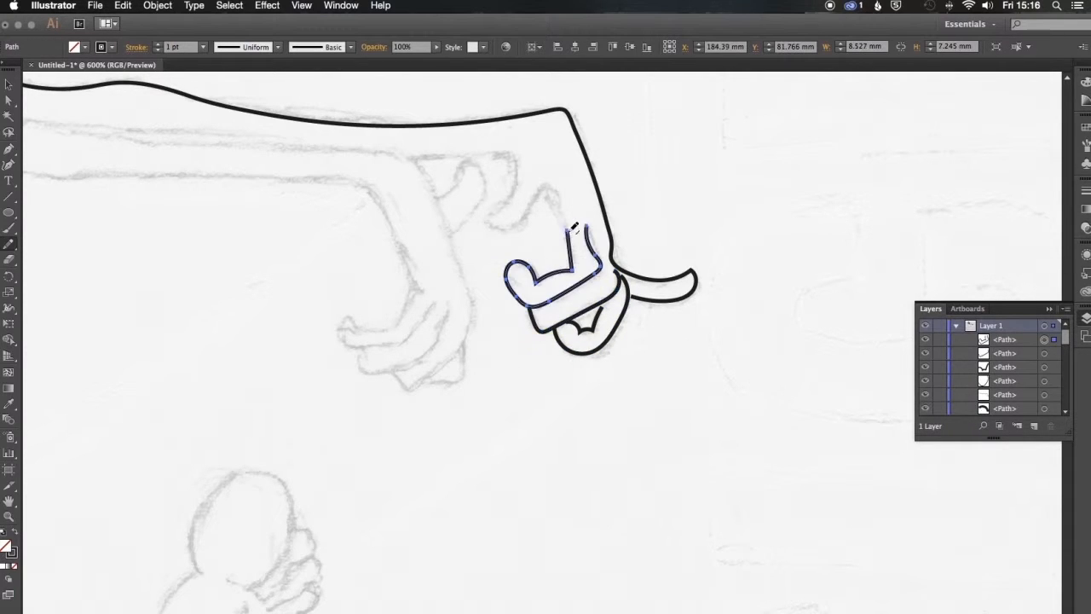
Trace the curled upper fingers of the far hand, up to where they meet the near wrist
left_click_drag(517, 171, 496, 153)
left_click_drag(507, 343, 647, 435)
left_click_drag(637, 244, 560, 246)
left_click_drag(581, 337, 605, 341)
left_click_drag(599, 291, 614, 325)
Trace the near hand's first finger, about 8.3 × 5.3 mm, and the second finger below it as a separate stroke
scroll(628, 423, "up", 2)
mouse_move(395, 359)
left_mouse_down()
mouse_move(432, 412)
mouse_move(554, 309)
left_mouse_up()
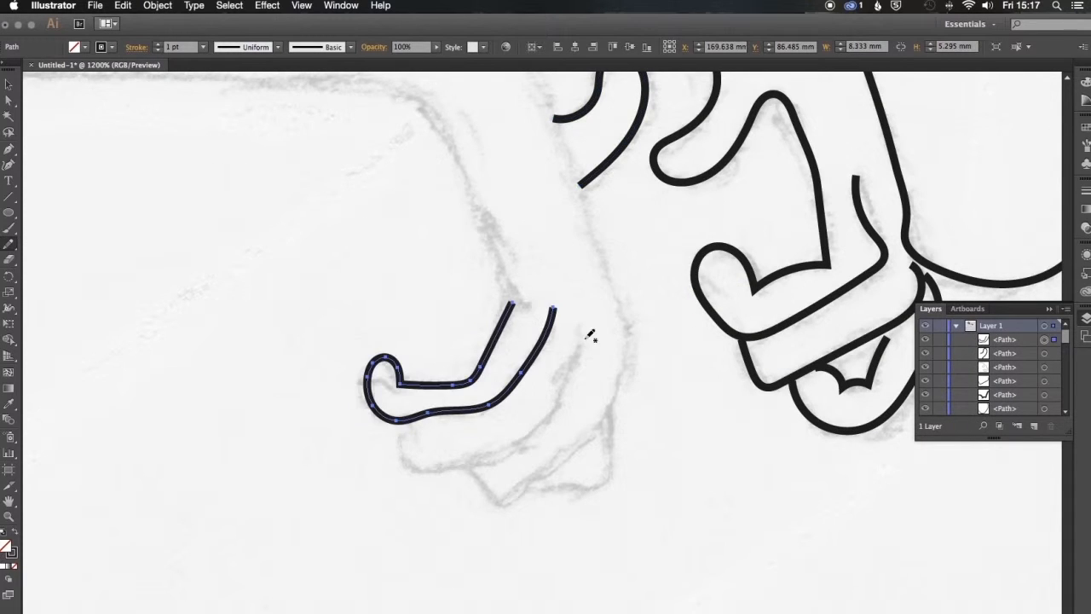
left_click_drag(401, 423, 611, 283)
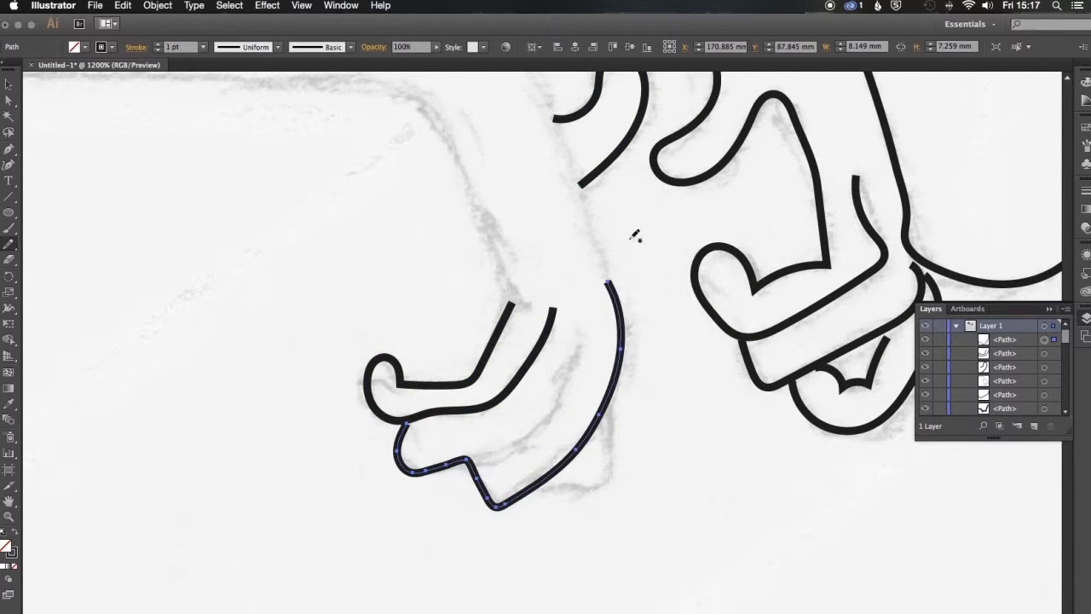
key("super+z")
left_click_drag(406, 425, 578, 312)
key("super+shift+a")
Trace the near hand's third finger continuing into the back of the hand, and the small last finger behind it
left_click_drag(462, 461, 599, 255)
left_click_drag(536, 487, 613, 389)
key("super+z")
key("super+shift+a")
left_click_drag(536, 486, 614, 409)
Extend the near hand's outer line up over the wrist and along the upper edge of the forearm
scroll(596, 491, "up", 5)
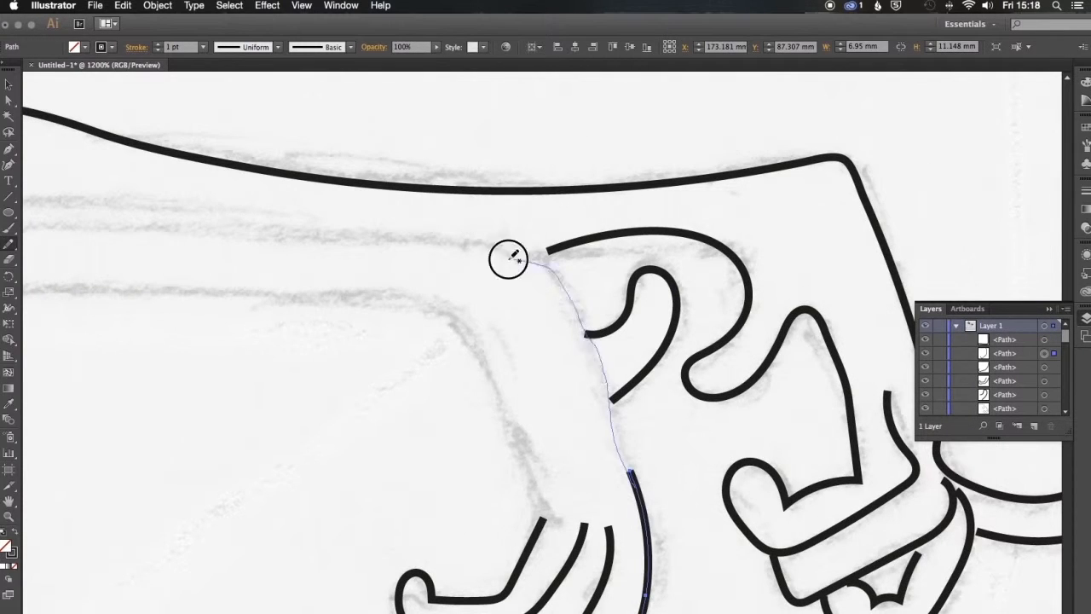
left_click_drag(553, 271, 467, 257)
scroll(674, 421, "left", 2)
scroll(677, 452, "down", 5)
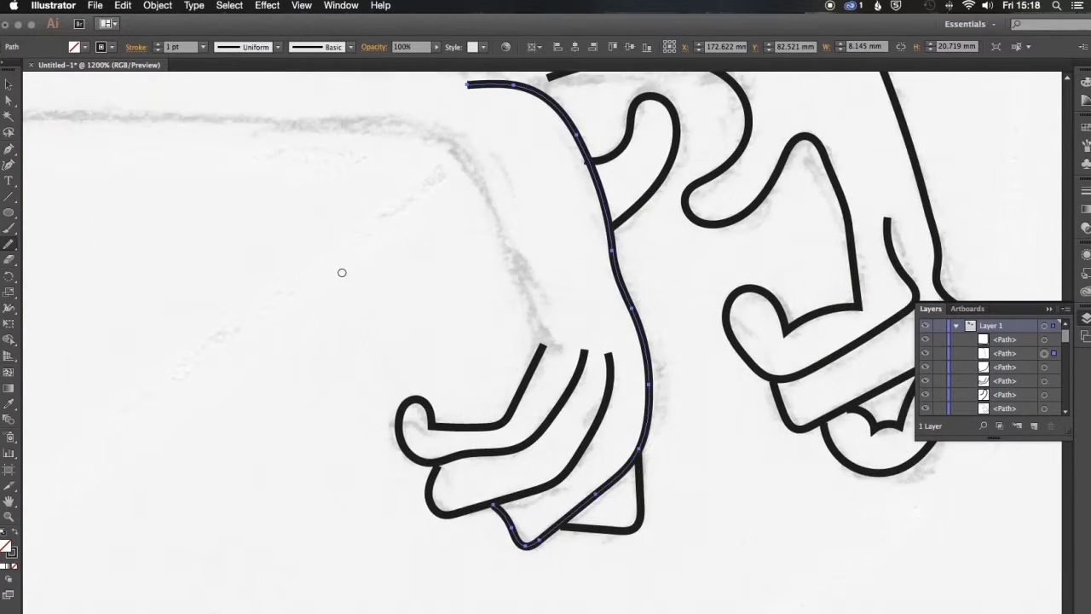
scroll(433, 519, "left", 4)
scroll(433, 519, "up", 2)
left_click_drag(828, 220, 49, 195)
mouse_move(371, 202)
left_mouse_down()
mouse_move(913, 247)
mouse_move(294, 203)
left_mouse_up()
Trace the near forearm's underside down the inner wrist to the first finger, about 39 × 11 mm
left_click_drag(45, 333, 308, 293)
left_click_drag(297, 244, 936, 249)
left_click_drag(861, 272, 442, 244)
mouse_move(209, 202)
left_mouse_down()
mouse_move(559, 206)
mouse_move(745, 430)
left_mouse_up()
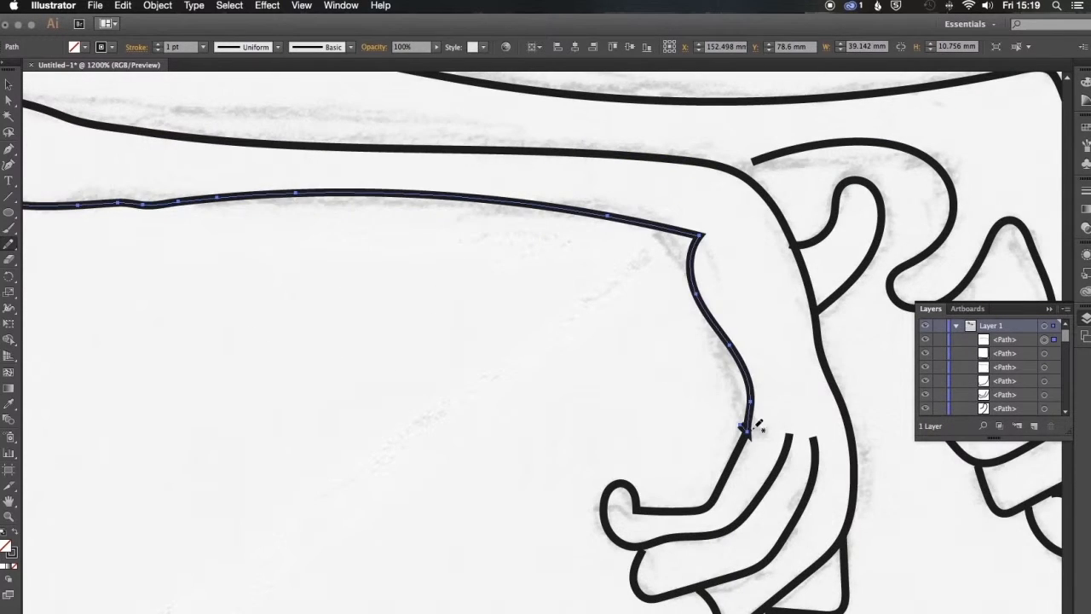
Continue the near arm's upper and lower edges past the elbow toward the shoulder and armpit, reselecting the lines as needed
scroll(682, 417, "up", 15)
scroll(682, 418, "left", 8)
mouse_move(861, 469)
left_mouse_down()
mouse_move(697, 428)
mouse_move(57, 323)
left_mouse_up()
left_click_drag(379, 465, 412, 395)
left_click(886, 485, "super")
mouse_move(881, 489)
left_mouse_down()
mouse_move(801, 441)
mouse_move(41, 489)
left_mouse_up()
mouse_move(417, 496)
left_mouse_down()
mouse_move(550, 497)
mouse_move(818, 598)
left_mouse_up()
Select the near arm's upper line and extend it around the shoulder below the ear
left_click(494, 355, "super")
mouse_move(492, 355)
left_mouse_down()
mouse_move(110, 402)
mouse_move(63, 535)
left_mouse_up()
left_click_drag(315, 495, 423, 262)
Trace the back and chest lines of the torso down to the trouser waist, undoing the last stroke
key("super+minus")
key("super+minus")
key("super+minus")
mouse_move(423, 351)
left_mouse_down()
mouse_move(426, 395)
mouse_move(521, 612)
left_mouse_up()
left_click_drag(576, 509, 469, 514)
mouse_move(525, 350)
left_mouse_down()
mouse_move(475, 563)
mouse_move(509, 612)
mouse_move(473, 437)
mouse_move(511, 612)
left_mouse_up()
key("super+z")
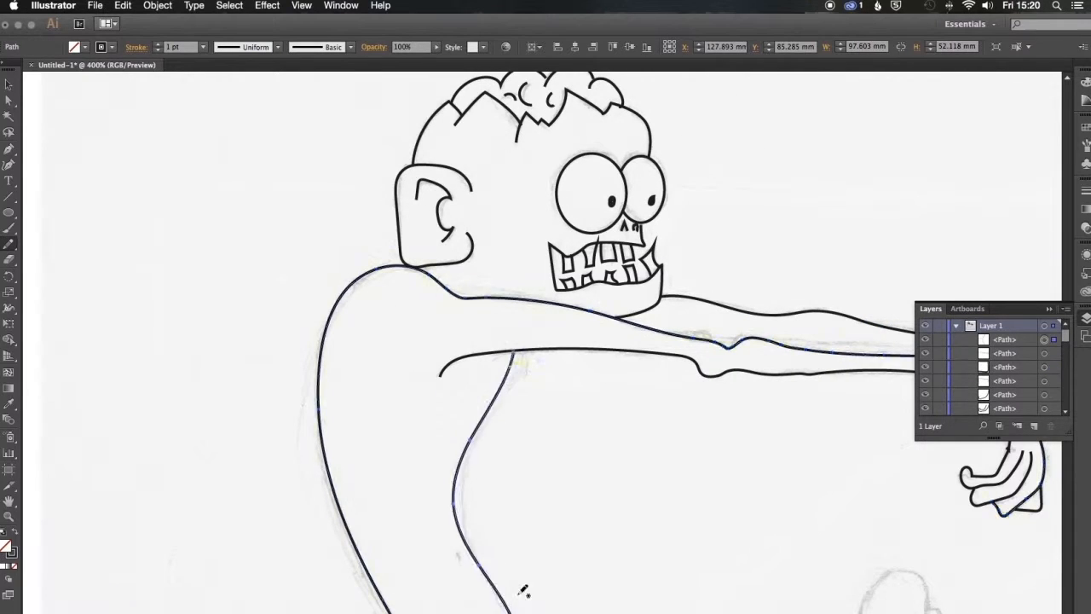
Trace the raised leg from the torn trouser hem across the ankle, up the foot and around the big toe
scroll(502, 451, "down", 8)
scroll(503, 452, "right", 6)
left_click_drag(428, 410, 528, 466)
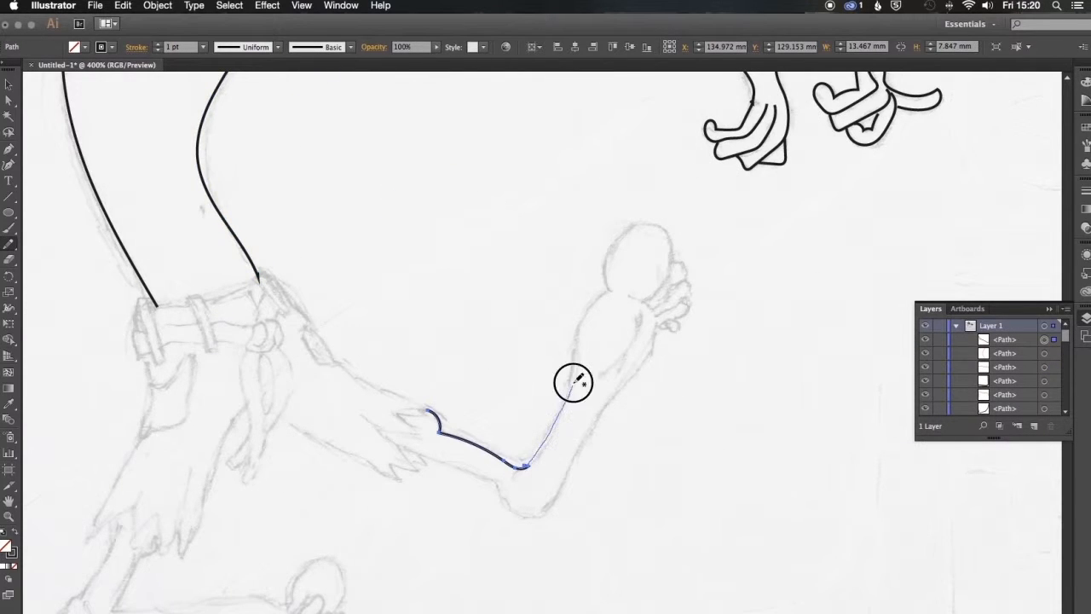
mouse_move(631, 227)
left_mouse_down()
mouse_move(657, 291)
mouse_move(580, 300)
mouse_move(562, 319)
left_mouse_up()
key("super+shift+a")
Trace the first small toes beside the raised foot's big toe, making the lower scalloped outline about 5 × 4.8 mm
scroll(601, 271, "right", 3)
key("super+equal")
key("super+equal")
key("super+equal")
scroll(664, 308, "up", 5)
scroll(664, 309, "right", 2)
key("super+shift+a")
left_click_drag(654, 271, 560, 374)
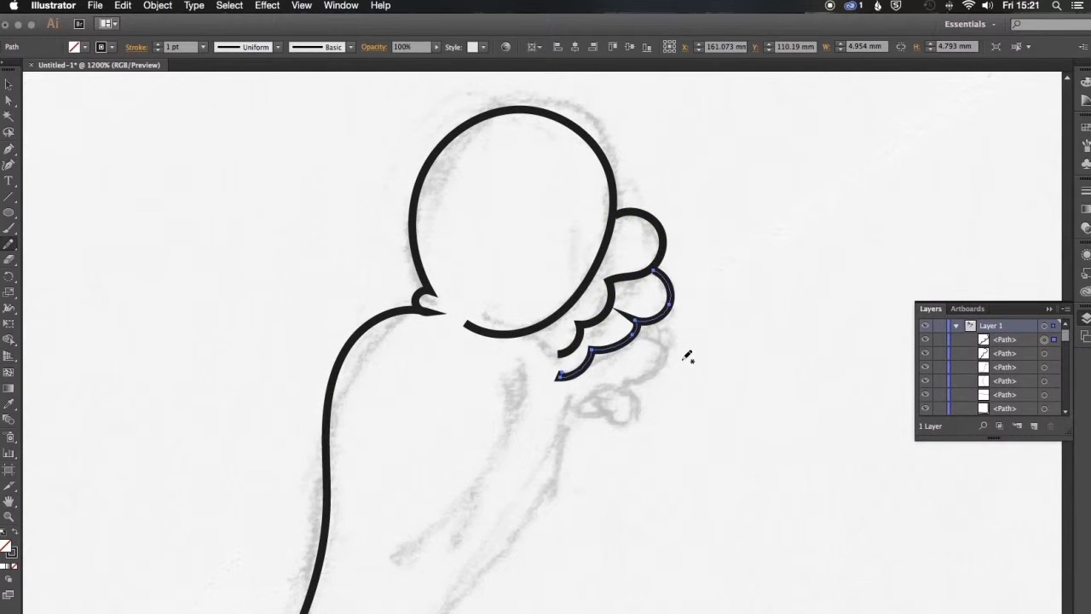
Show the toe outline's stroke options, deselect the outline and trace the remaining small toes of the raised foot
left_click(1085, 193)
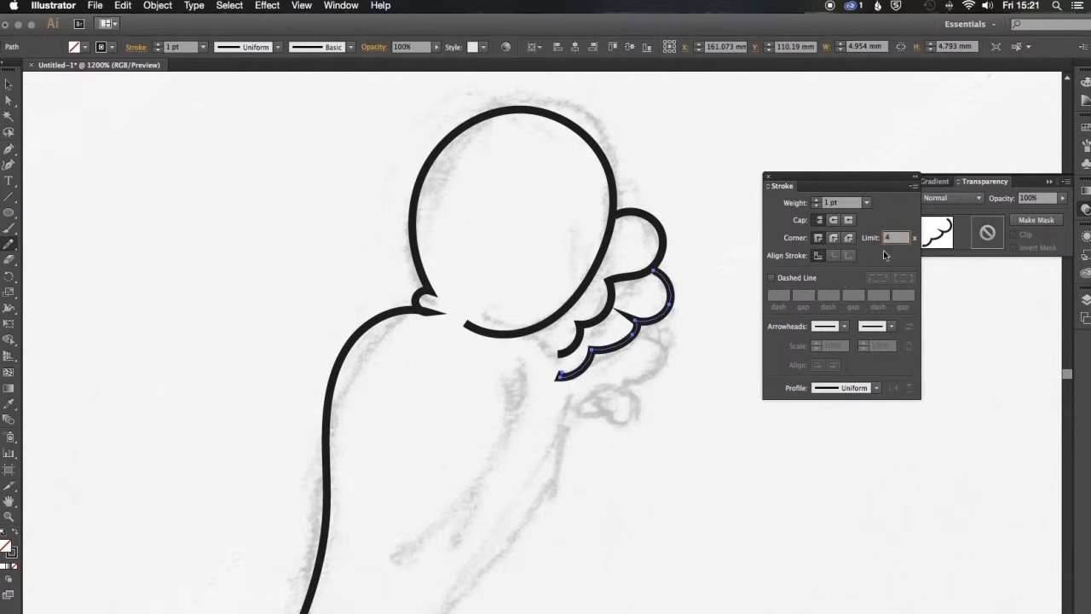
key("super+shift+a")
left_click_drag(639, 328, 561, 407)
key("super+shift+a")
mouse_move(631, 385)
left_mouse_down()
mouse_move(601, 423)
mouse_move(585, 396)
left_mouse_up()
Trace the crease lines and lower edge of the raised foot from the small toes toward the heel
scroll(660, 476, "down", 3)
left_click_drag(597, 229, 626, 290)
scroll(627, 285, "down", 3)
left_click_drag(611, 165, 490, 365)
mouse_move(669, 195)
left_mouse_down()
mouse_move(589, 349)
mouse_move(451, 555)
left_mouse_up()
Trace the raised foot's heel and continue along the underside of the leg back to the torn trouser hem
scroll(716, 256, "down", 5)
mouse_move(831, 75)
left_mouse_down()
mouse_move(699, 224)
mouse_move(381, 391)
left_mouse_up()
mouse_move(613, 408)
left_mouse_down()
mouse_move(435, 455)
mouse_move(409, 397)
left_mouse_up()
left_click_drag(665, 285, 541, 486)
mouse_move(632, 346)
left_mouse_down()
mouse_move(427, 455)
mouse_move(332, 386)
left_mouse_up()
scroll(785, 410, "left", 5)
left_click_drag(618, 393, 615, 390)
scroll(852, 452, "left", 5)
left_click_drag(913, 433, 925, 463)
left_click_drag(827, 438, 517, 324)
Trace the planted leg's front edge, the top of its foot and the big toe, about 32 × 10.5 mm overall
scroll(798, 365, "left", 10)
scroll(798, 365, "up", 2)
scroll(798, 365, "left", 1)
mouse_move(449, 168)
left_mouse_down()
mouse_move(312, 392)
mouse_move(784, 363)
mouse_move(980, 389)
left_mouse_up()
scroll(671, 348, "right", 3)
scroll(671, 348, "down", 2)
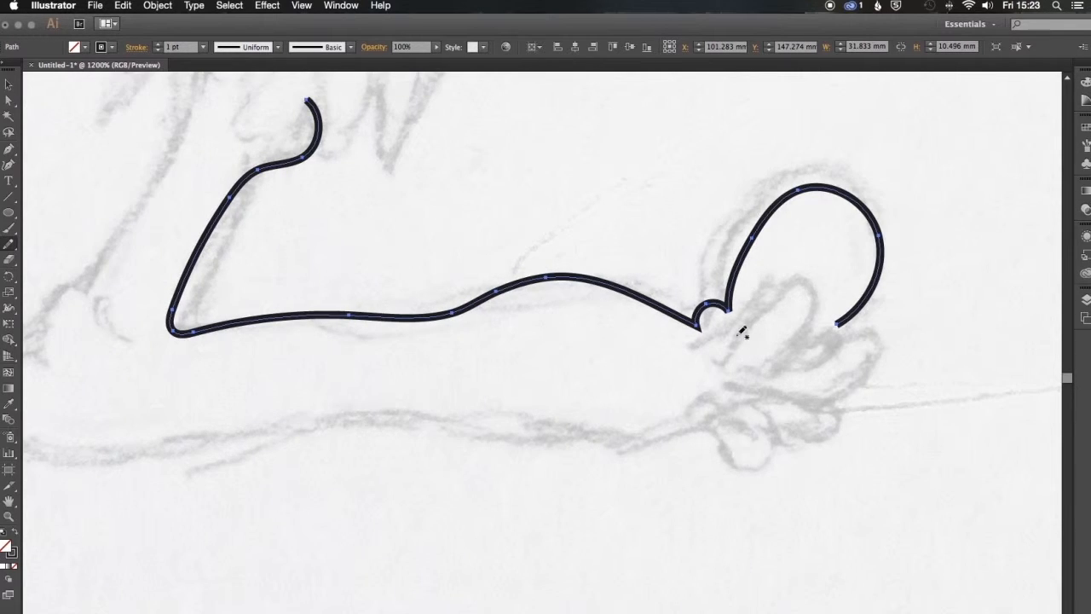
Trace the planted foot's small toes below the big toe as separate strokes, undoing the last stroke
key("super+minus")
key("super+minus")
key("super+minus")
scroll(846, 283, "up", 4)
scroll(847, 283, "right", 2)
key("super+plus")
key("super+plus")
key("super+plus")
scroll(674, 477, "down", 3)
mouse_move(613, 422)
left_mouse_down()
mouse_move(625, 417)
mouse_move(588, 446)
left_mouse_up()
key("super+shift+a")
mouse_move(661, 419)
left_mouse_down()
mouse_move(711, 470)
mouse_move(671, 395)
left_mouse_up()
left_click_drag(742, 421, 738, 423)
mouse_move(636, 388)
left_mouse_down()
mouse_move(670, 297)
mouse_move(704, 385)
mouse_move(647, 367)
mouse_move(697, 382)
left_mouse_up()
key("super+z")
key("super+shift+a")
Trace the planted foot's sole and heel from the toes back to the ankle and leg
left_click(761, 337, "super")
scroll(472, 494, "left", 7)
scroll(473, 494, "down", 3)
mouse_move(907, 311)
left_mouse_down()
mouse_move(669, 333)
mouse_move(239, 234)
mouse_move(298, 188)
left_mouse_up()
Trace the front trouser leg's outer edge, jagged torn hem and inner edge above the planted leg
scroll(298, 187, "up", 5)
mouse_move(189, 502)
left_mouse_down()
mouse_move(366, 271)
mouse_move(394, 212)
left_mouse_up()
left_click_drag(394, 212, 370, 358)
mouse_move(270, 534)
left_mouse_down()
mouse_move(393, 312)
mouse_move(397, 282)
left_mouse_up()
left_click_drag(409, 290, 442, 539)
left_click_drag(311, 140, 294, 286)
left_click_drag(148, 266, 152, 318)
mouse_move(198, 410)
left_mouse_down()
mouse_move(234, 280)
mouse_move(231, 345)
left_mouse_up()
mouse_move(243, 513)
left_mouse_down()
mouse_move(413, 244)
mouse_move(373, 403)
mouse_move(487, 463)
mouse_move(686, 130)
left_mouse_up()
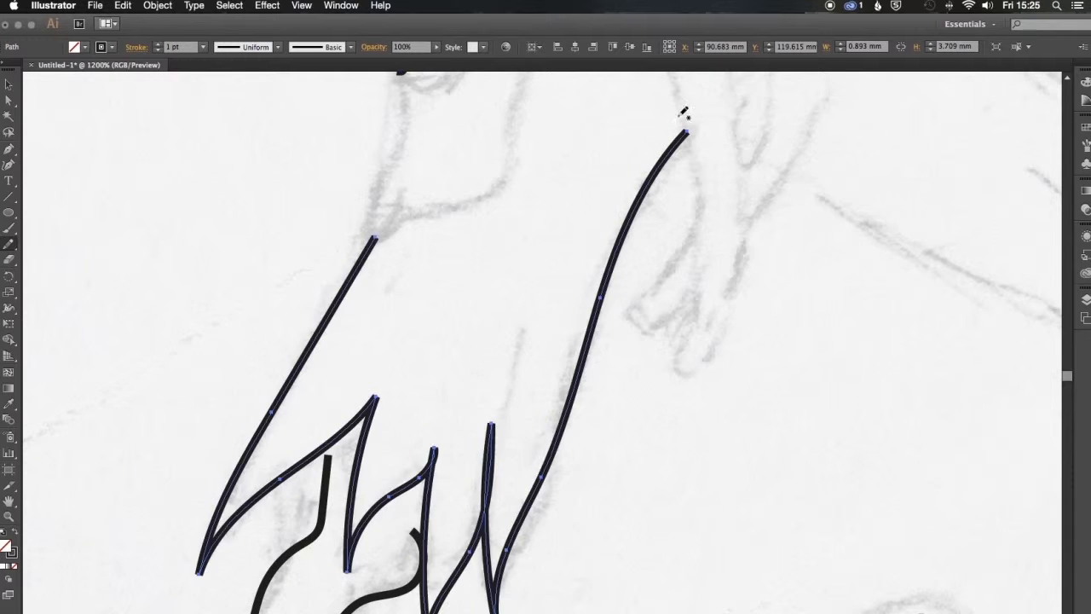
left_click_drag(484, 436, 478, 426)
key("super+shift+a")
Trace the pocket patch on the front trouser leg below the waistband, about 8.4 × 11.8 mm
scroll(315, 375, "up", 5)
scroll(315, 375, "right", 2)
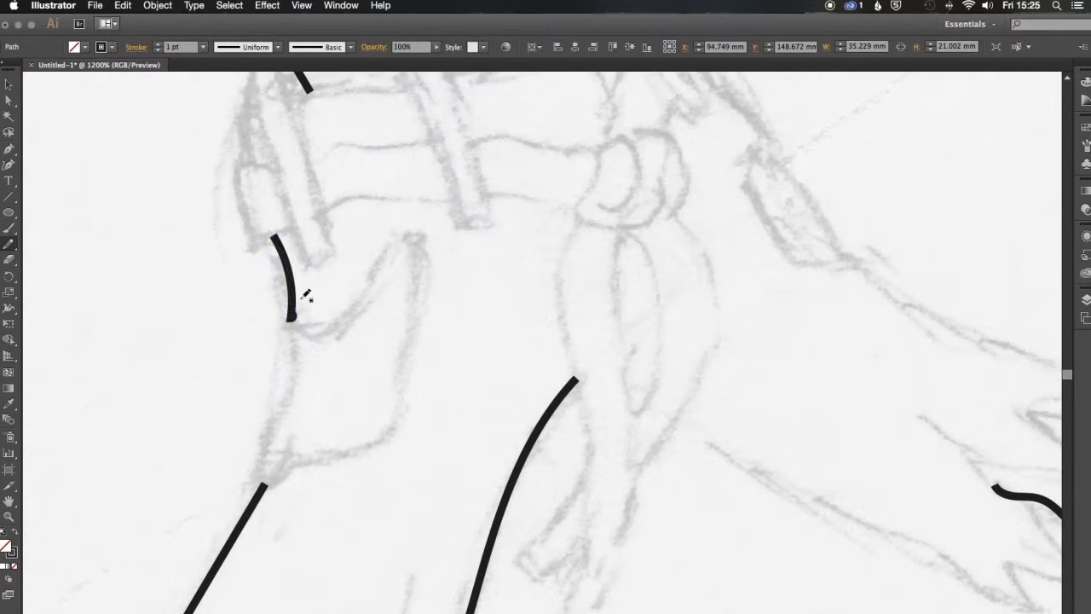
mouse_move(272, 236)
left_mouse_down()
mouse_move(294, 321)
mouse_move(383, 278)
mouse_move(290, 465)
left_mouse_up()
left_click_drag(281, 336, 283, 334)
Trace the ragged patch on the rear trouser leg as a closed wavy outline
scroll(691, 264, "up", 3)
scroll(691, 264, "right", 4)
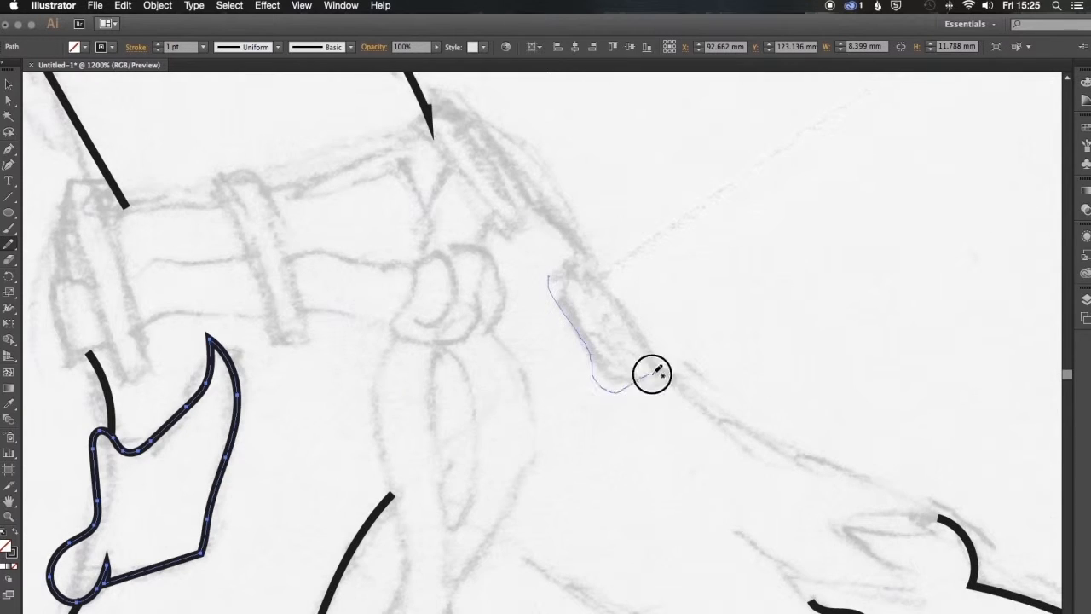
scroll(596, 281, "up", 2)
scroll(596, 281, "left", 3)
mouse_move(582, 289)
left_mouse_down()
mouse_move(596, 271)
mouse_move(673, 331)
left_mouse_up()
key("super+shift+a")
Trace the belt loops around the trouser waistband as closed outlines
mouse_move(299, 246)
left_mouse_down()
mouse_move(323, 237)
mouse_move(311, 244)
left_mouse_up()
mouse_move(507, 182)
left_mouse_down()
mouse_move(604, 281)
mouse_move(505, 184)
left_mouse_up()
mouse_move(171, 243)
left_mouse_down()
mouse_move(134, 251)
mouse_move(163, 244)
left_mouse_up()
left_click_drag(516, 172, 509, 181)
Trace the waistband with its fly and button, and the cloth belt with its rounded knot
mouse_move(507, 274)
left_mouse_down()
mouse_move(341, 245)
mouse_move(183, 256)
left_mouse_up()
left_click_drag(562, 176, 570, 280)
left_click_drag(535, 220, 497, 326)
left_click_drag(149, 433, 179, 410)
mouse_move(201, 326)
left_mouse_down()
mouse_move(241, 311)
mouse_move(330, 310)
left_mouse_up()
mouse_move(374, 305)
left_mouse_down()
mouse_move(448, 327)
mouse_move(382, 377)
mouse_move(214, 393)
left_mouse_up()
left_click_drag(615, 339, 484, 386)
mouse_move(366, 373)
left_mouse_down()
mouse_move(355, 426)
mouse_move(383, 443)
mouse_move(341, 436)
left_mouse_up()
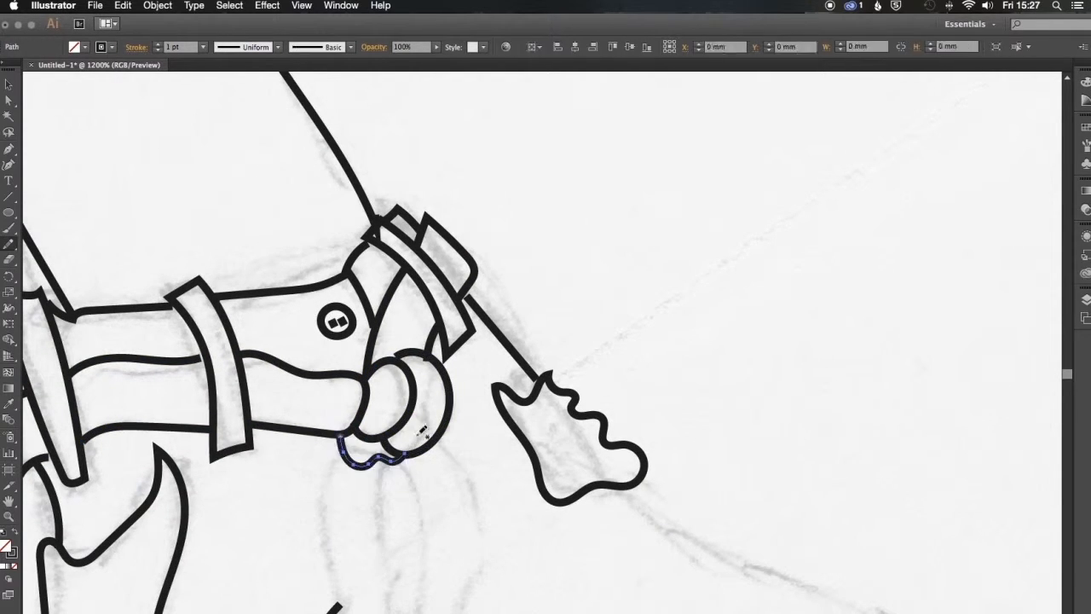
Trace the hanging ends of the knotted belt below the knot, with the outer strand about 4 × 12.5 mm
scroll(435, 484, "down", 5)
mouse_move(424, 256)
left_mouse_down()
mouse_move(427, 500)
mouse_move(373, 249)
mouse_move(424, 438)
left_mouse_up()
mouse_move(390, 487)
left_mouse_down()
mouse_move(312, 580)
mouse_move(369, 573)
left_mouse_up()
mouse_move(431, 515)
left_mouse_down()
mouse_move(463, 467)
mouse_move(467, 238)
left_mouse_up()
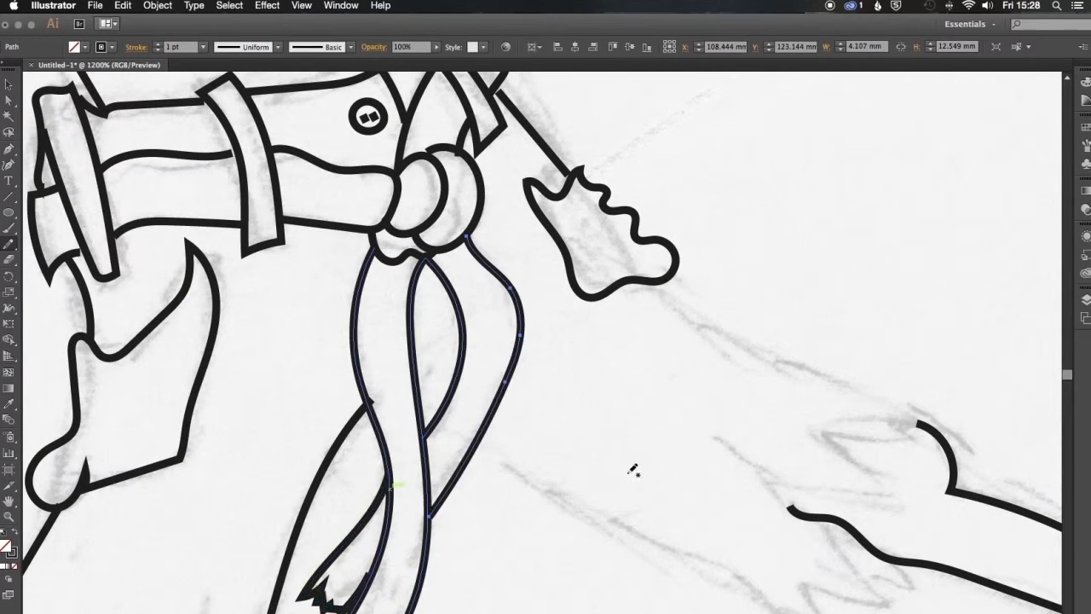
Trace the upper and lower edges of the front trouser leg and the jagged tears along its frayed hem
key("super+shift+a")
left_click_drag(696, 539, 560, 393)
left_click_drag(279, 249, 304, 261)
mouse_move(345, 292)
left_mouse_down()
mouse_move(615, 474)
mouse_move(737, 492)
mouse_move(759, 346)
mouse_move(821, 275)
mouse_move(839, 305)
left_mouse_up()
key("super+shift+a")
scroll(681, 407, "down", 3)
scroll(682, 408, "right", 2)
mouse_move(602, 408)
left_mouse_down()
mouse_move(682, 355)
mouse_move(700, 312)
left_mouse_up()
Trace the remaining small pointed tears in the rear trouser leg's frayed hem, the last one about 1 × 2 mm
scroll(594, 441, "left", 6)
scroll(594, 441, "down", 2)
mouse_move(288, 334)
left_mouse_down()
mouse_move(316, 370)
mouse_move(328, 362)
left_mouse_up()
left_click_drag(471, 412, 490, 417)
Add the inner fold lines to both ragged trouser patches and draw the small navel on the belly
left_click_drag(818, 217, 753, 390)
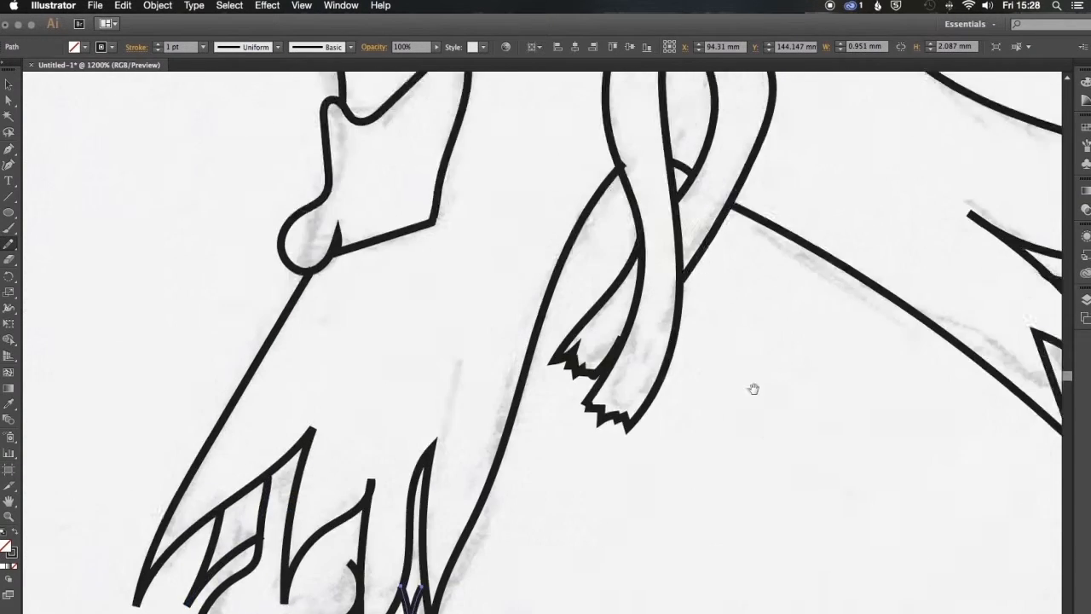
left_click_drag(391, 163, 286, 486)
left_click_drag(237, 450, 232, 445)
left_click_drag(695, 294, 734, 282)
key("super+shift+a")
left_click_drag(460, 98, 590, 519)
left_click_drag(518, 324, 534, 358)
Redraw and smooth the second brain lobe on top of the head so its end curves down to the next lobe
left_click_drag(622, 81, 674, 441)
mouse_move(546, 98)
left_mouse_down()
mouse_move(471, 331)
mouse_move(487, 347)
left_mouse_up()
left_click(638, 413, "super")
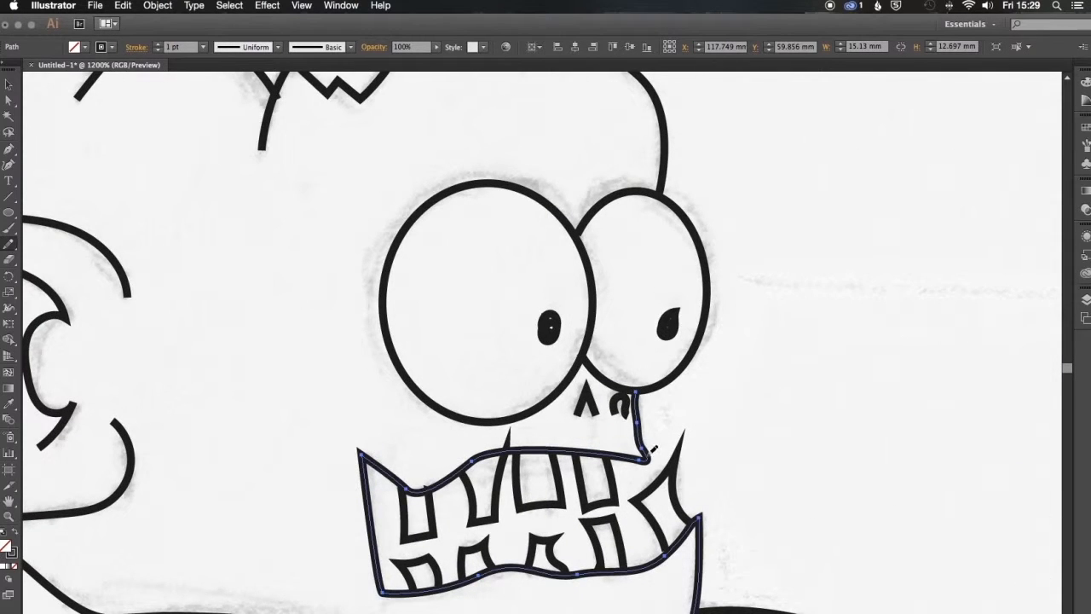
scroll(646, 241, "up", 5)
scroll(645, 241, "left", 5)
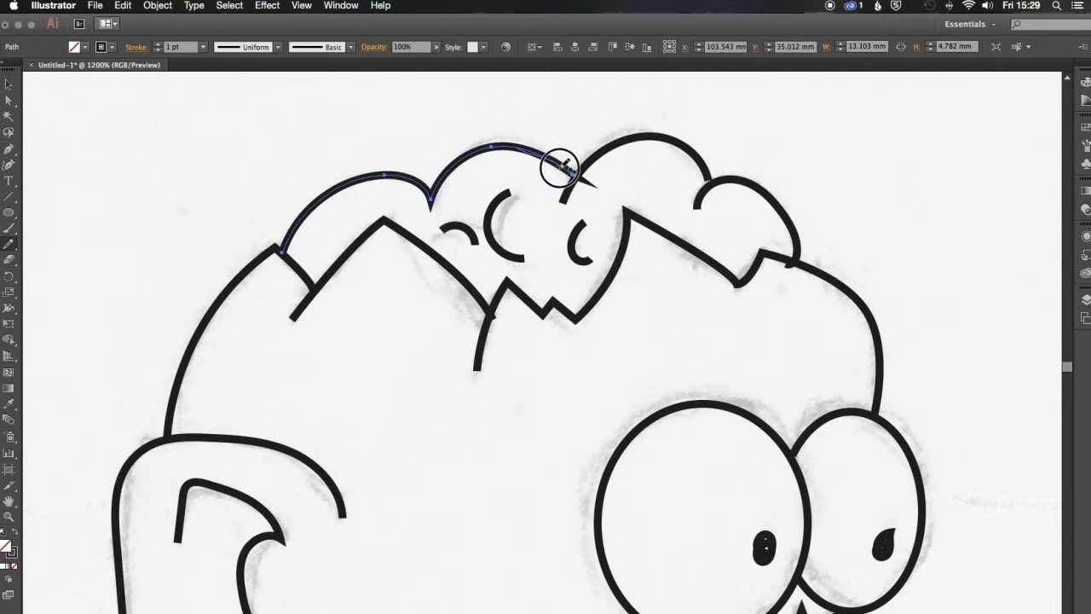
left_click_drag(555, 162, 566, 180)
left_click_drag(9, 244, 61, 261)
left_click_drag(442, 180, 554, 162)
left_click(9, 85)
left_click(212, 97)
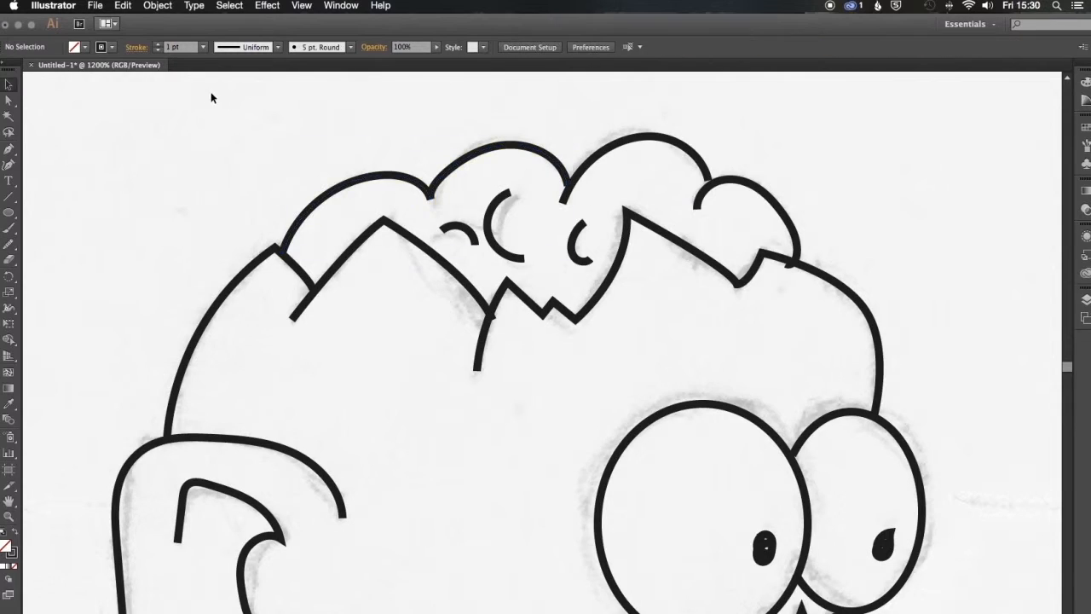
Hide the locked scanned sketch image so only the vector line art is shown
key("super+0")
left_click(1085, 301)
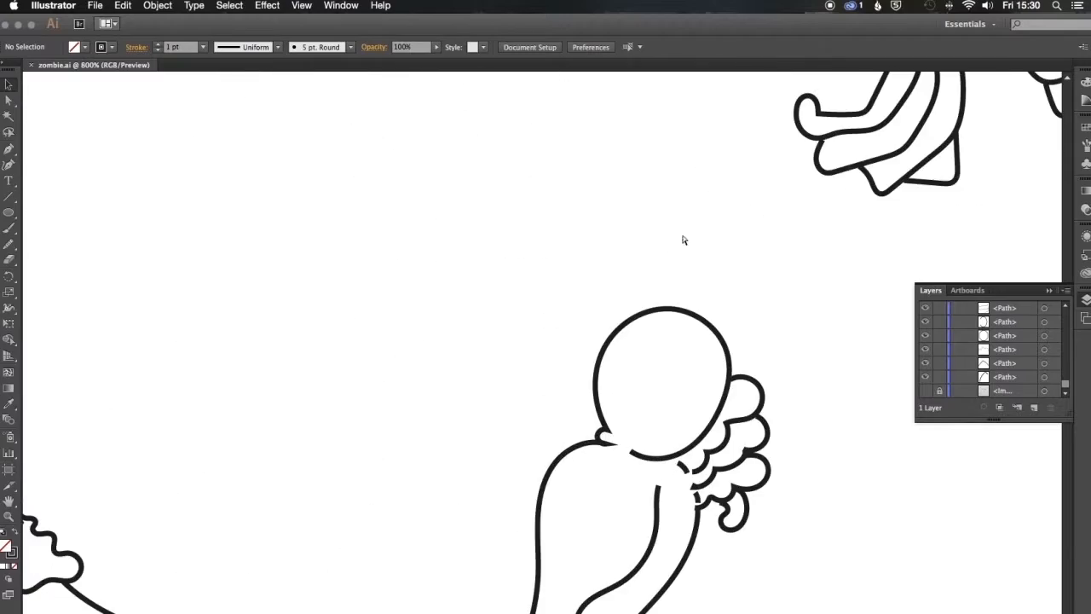
Move the loose end anchor of the far hand's upper curve onto the near arm's outline to close the gap
left_click_drag(682, 236, 414, 414)
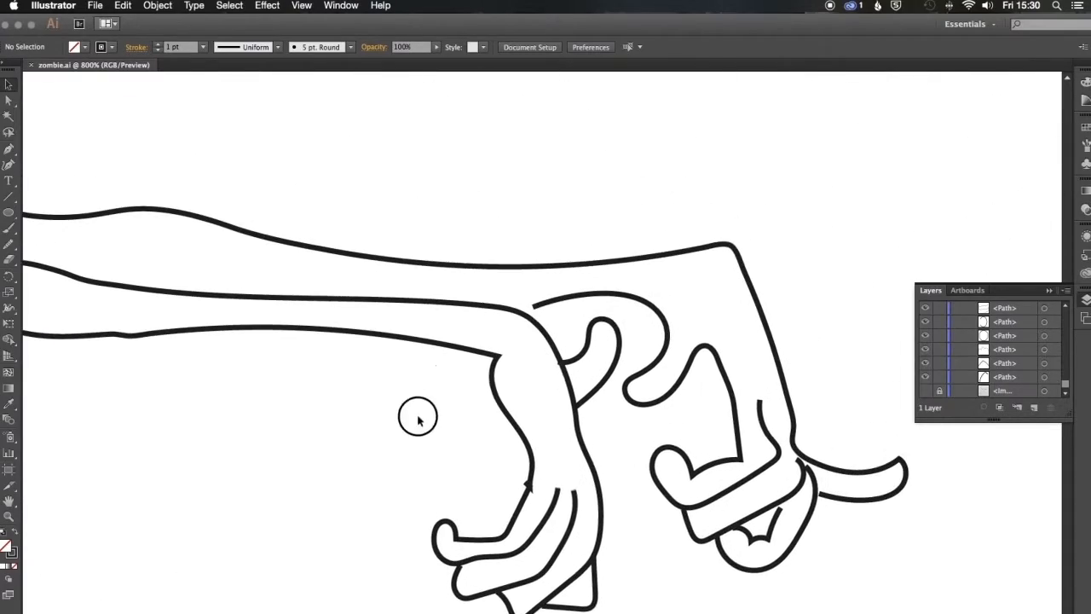
left_click(9, 100)
left_click_drag(539, 305, 526, 314)
left_click(612, 339)
left_click(815, 487)
Delete the stray end anchor where the near arm's lower outline meets the fingers
left_click_drag(456, 517, 696, 439)
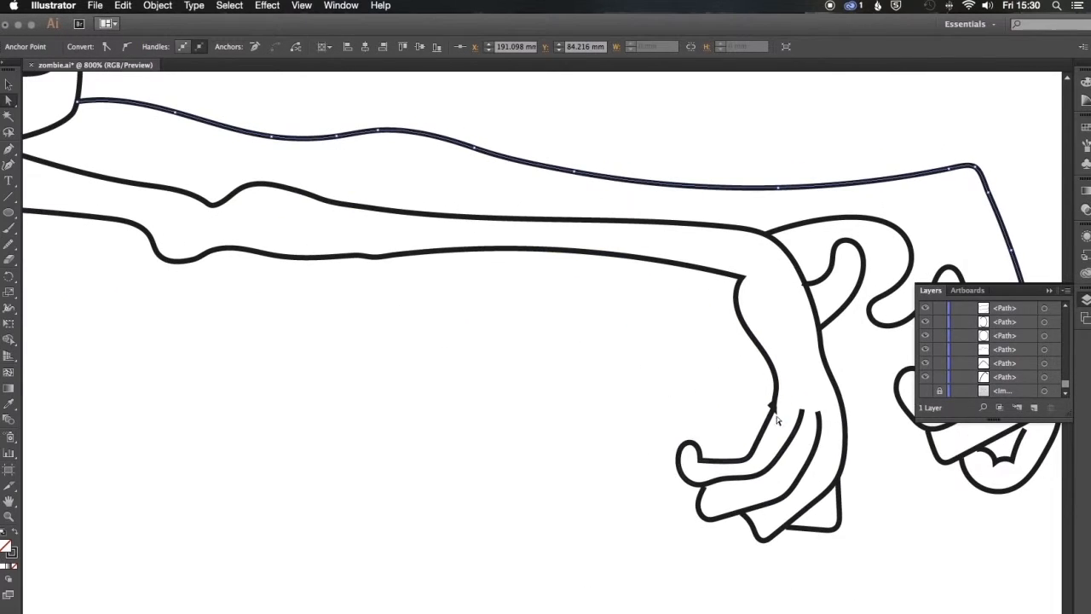
left_click_drag(770, 408, 774, 418)
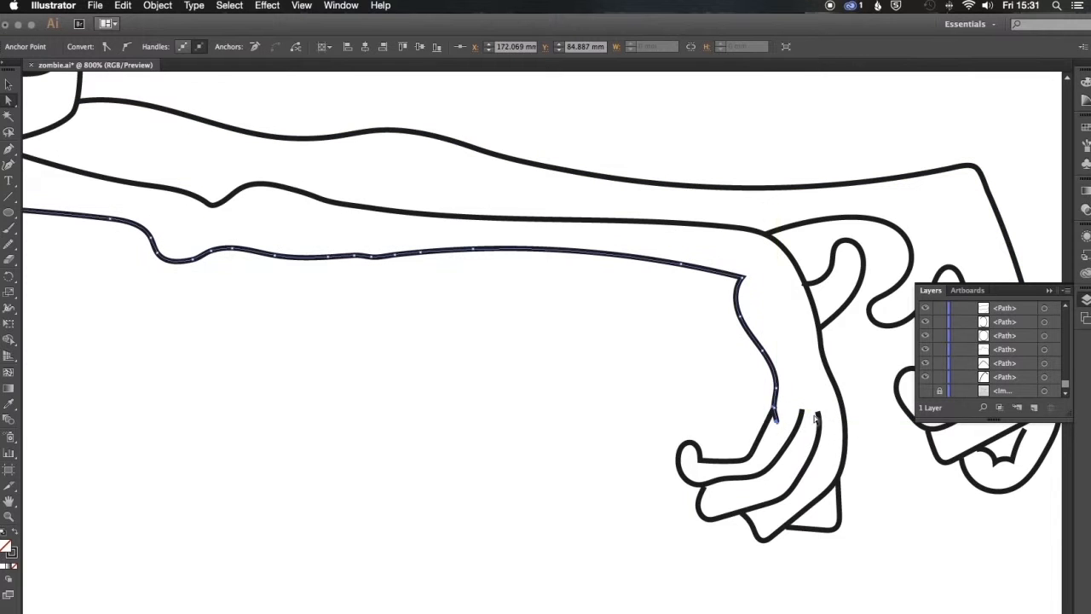
key("Delete")
Try to round the wrist corner of the near arm's lower outline with a 0.95 mm radius
scroll(438, 424, "left", 10)
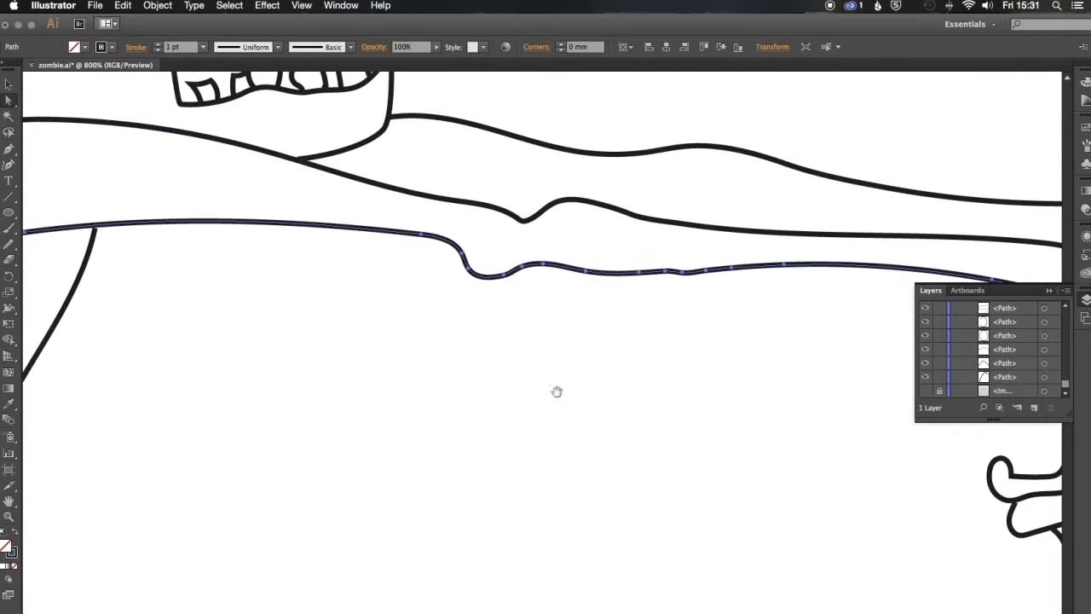
scroll(699, 395, "right", 12)
left_click_drag(180, 332, 172, 337)
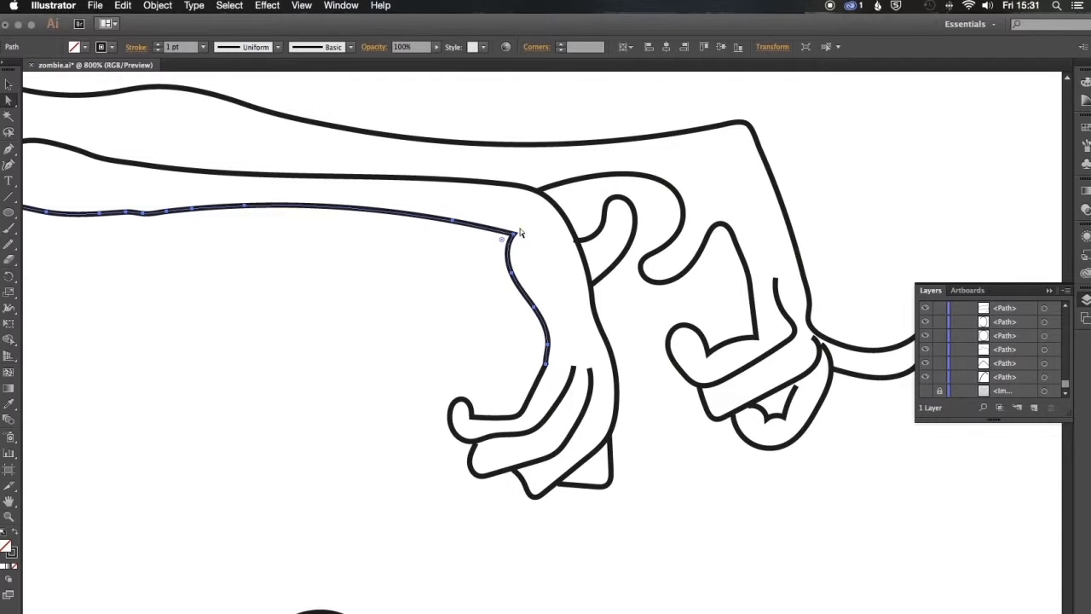
left_click(510, 230)
left_click_drag(504, 242, 500, 238)
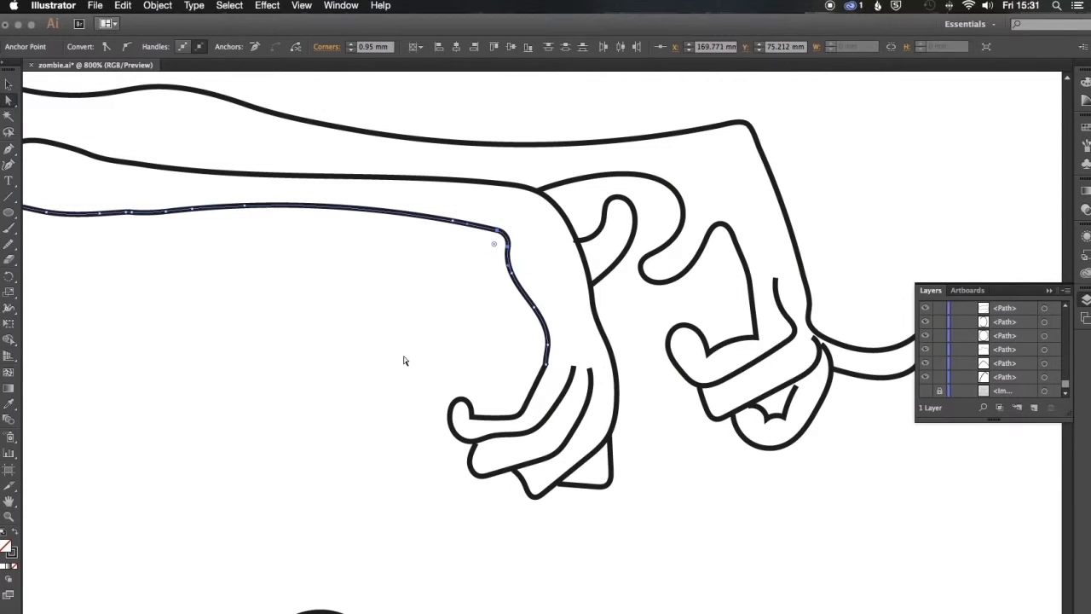
left_click(376, 351)
Examine the line art closely across the arms, waistband, trousers and feet, and finish with the whole artboard
scroll(361, 336, "left", 5)
scroll(318, 282, "up", 5)
scroll(318, 282, "up", 5)
scroll(318, 282, "left", 5)
scroll(604, 557, "down", 15)
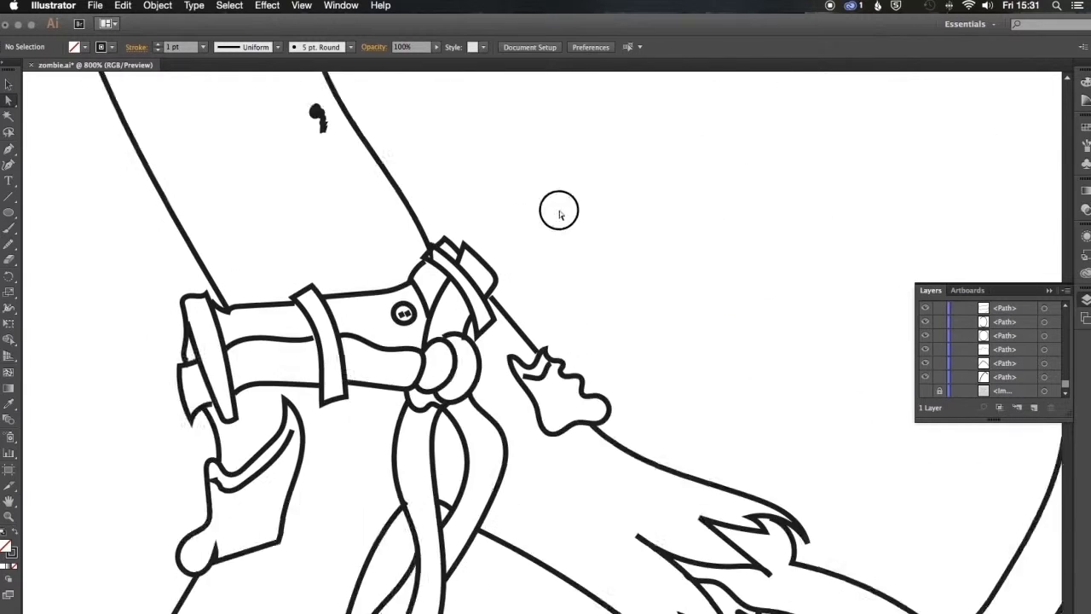
scroll(618, 132, "down", 10)
scroll(906, 438, "right", 10)
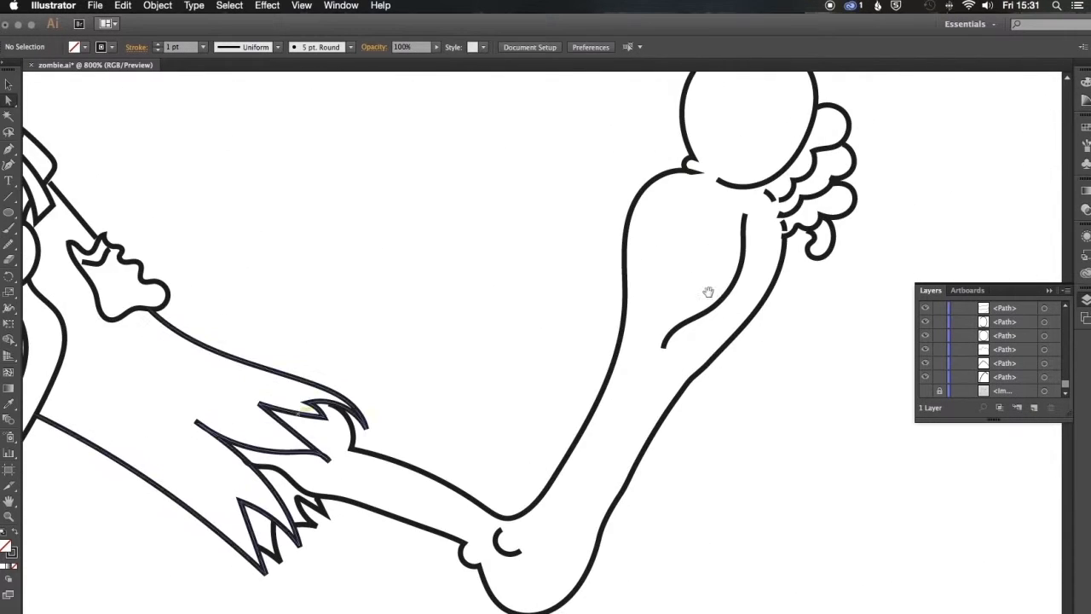
scroll(638, 469, "up", 10)
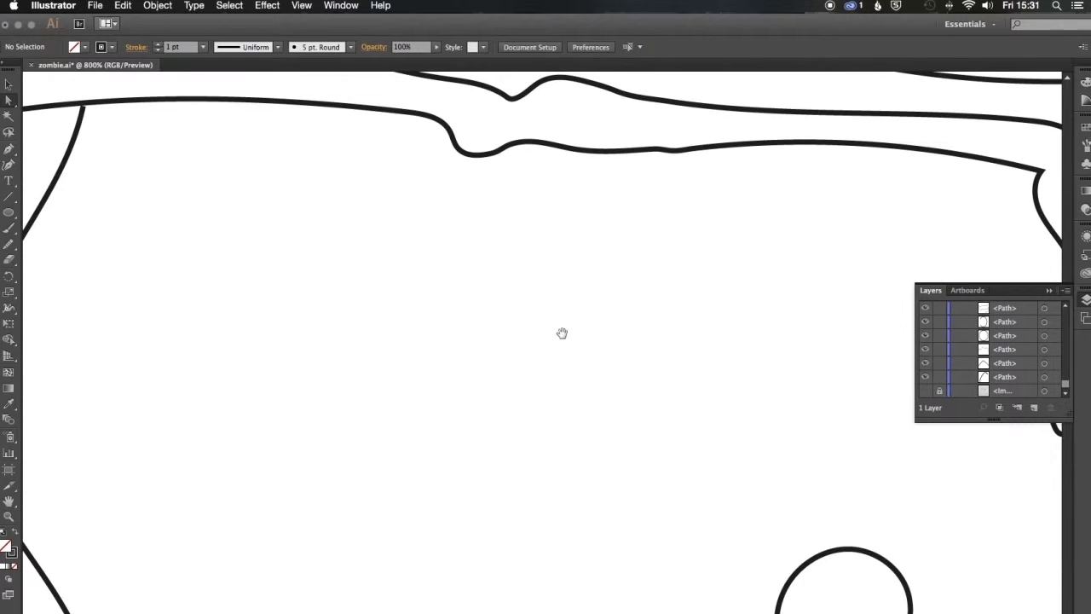
key("super+0")
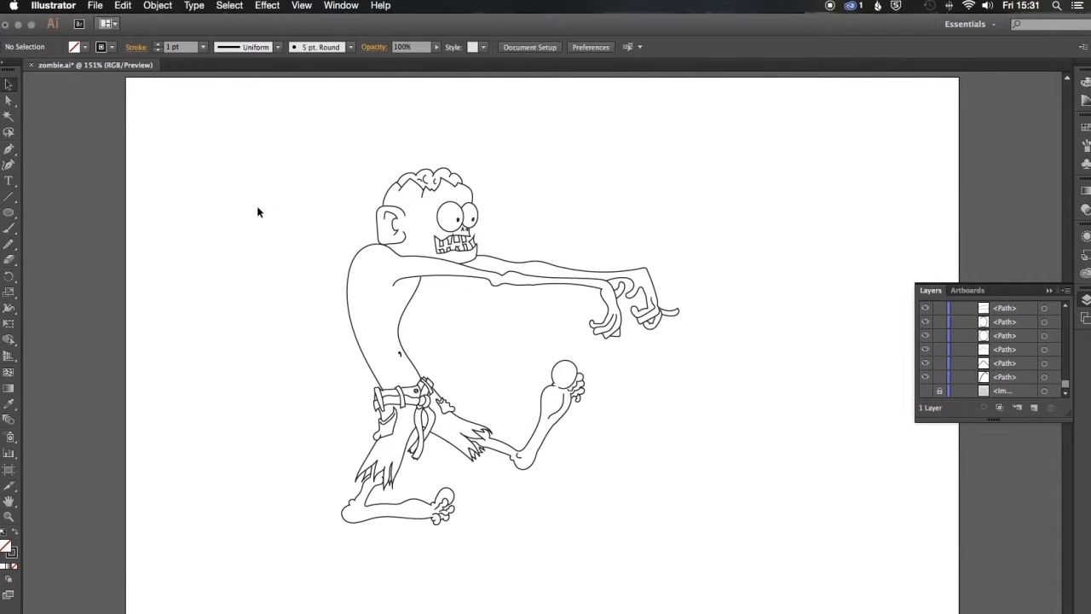
Duplicate the A4 artboard together with the zombie line art, placing the copy beside the original
left_click_drag(258, 116, 737, 595)
key("super+1")
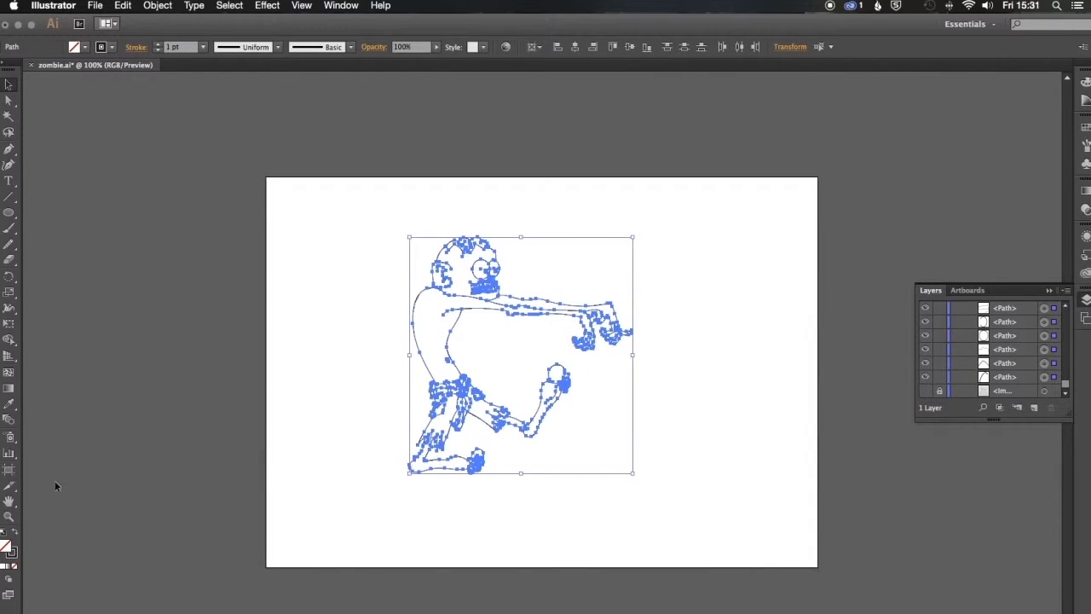
left_click(9, 471)
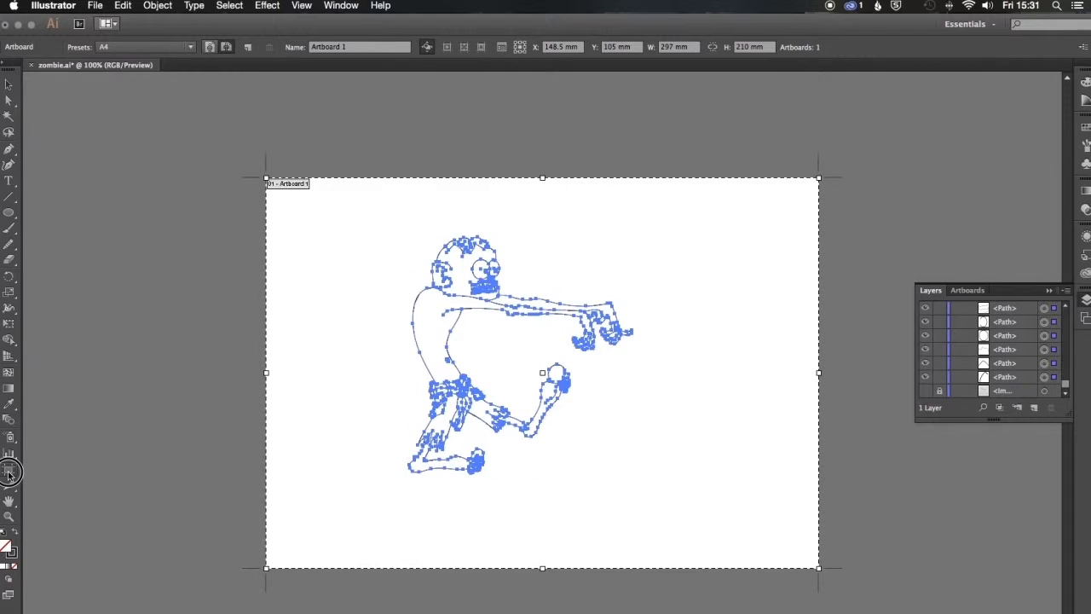
left_click_drag(532, 493, 998, 452)
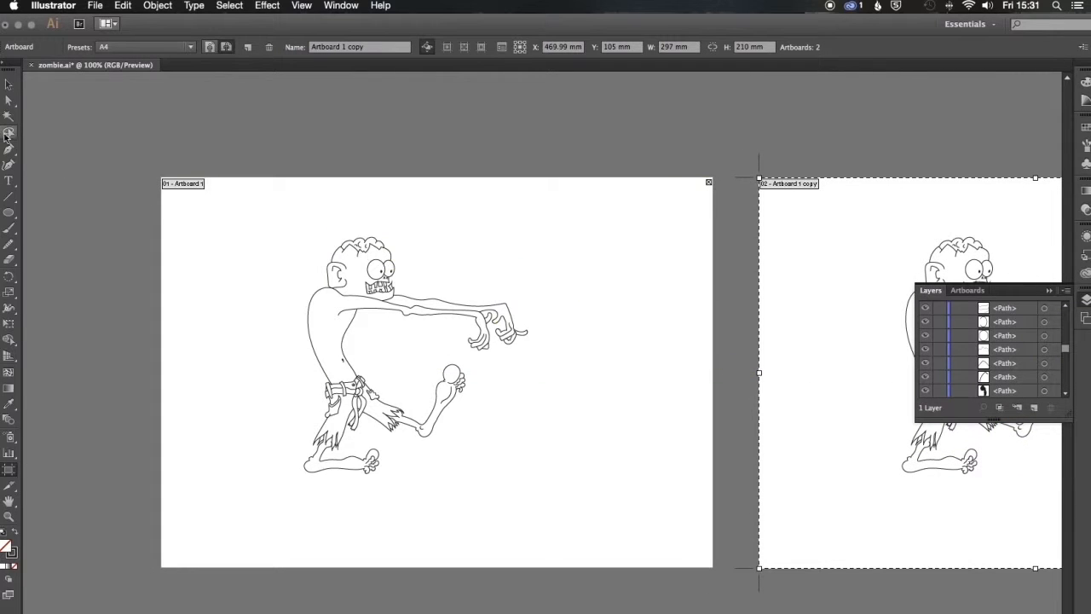
left_click(9, 85)
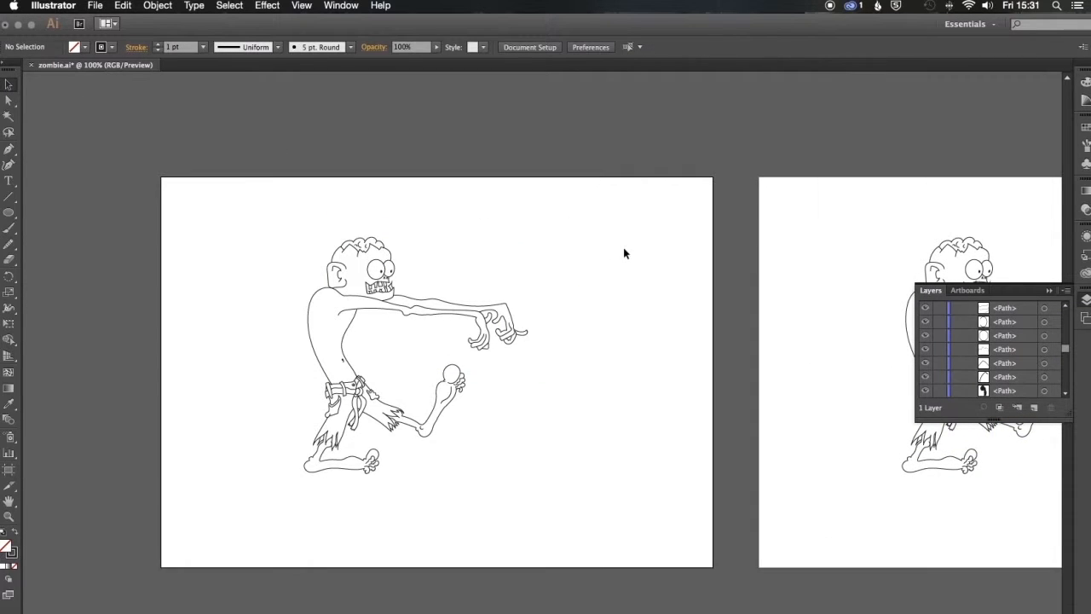
Convert all the zombie paths on the original artboard into a Live Paint group
left_click_drag(624, 247, 713, 265)
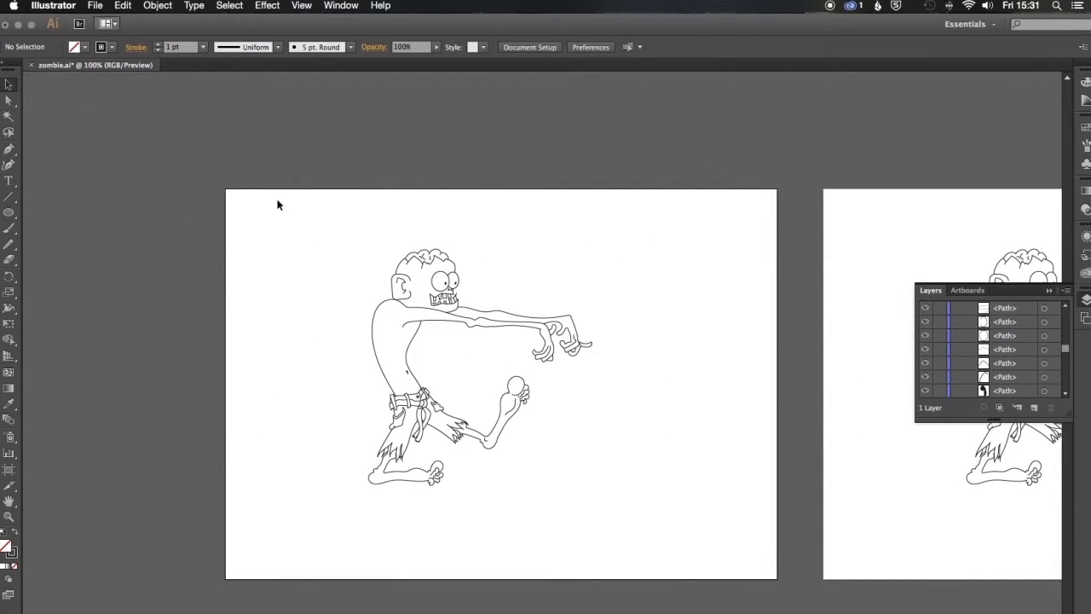
mouse_move(313, 219)
left_mouse_down()
mouse_move(571, 433)
mouse_move(628, 519)
left_mouse_up()
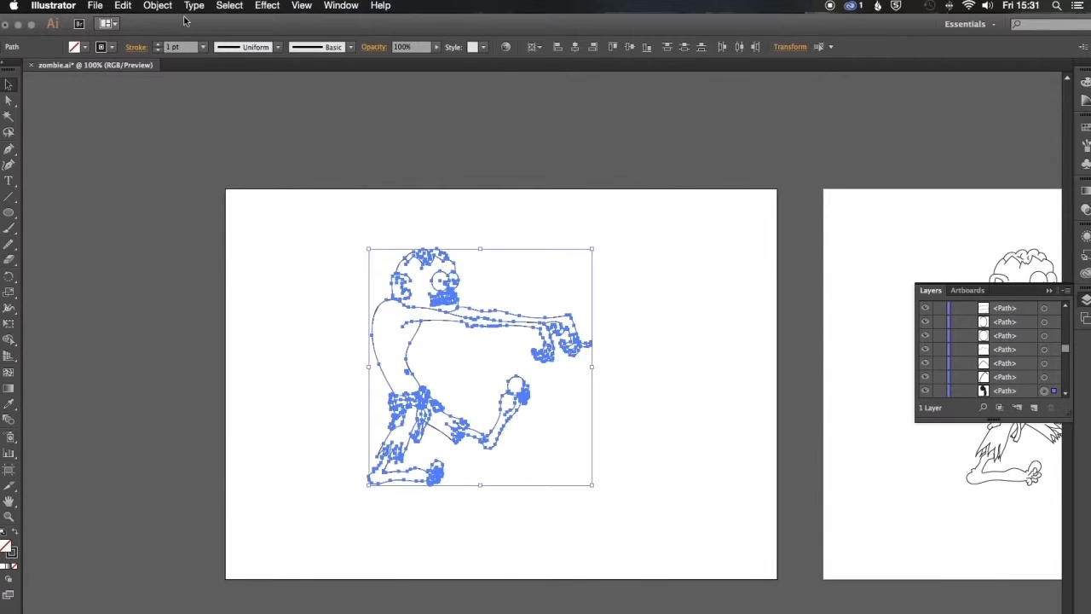
left_click(124, 7)
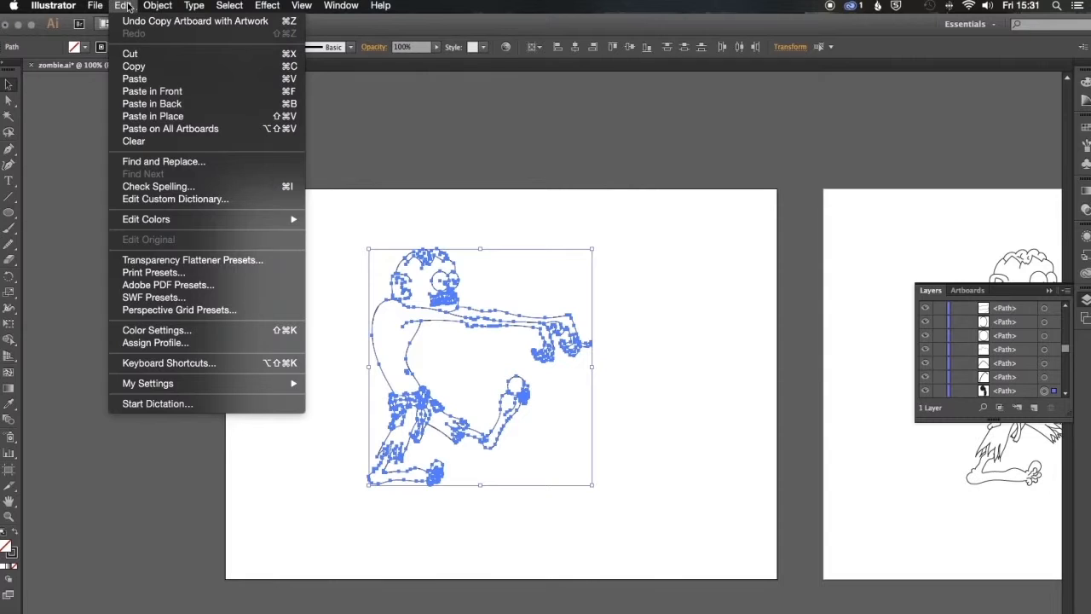
mouse_move(146, 7)
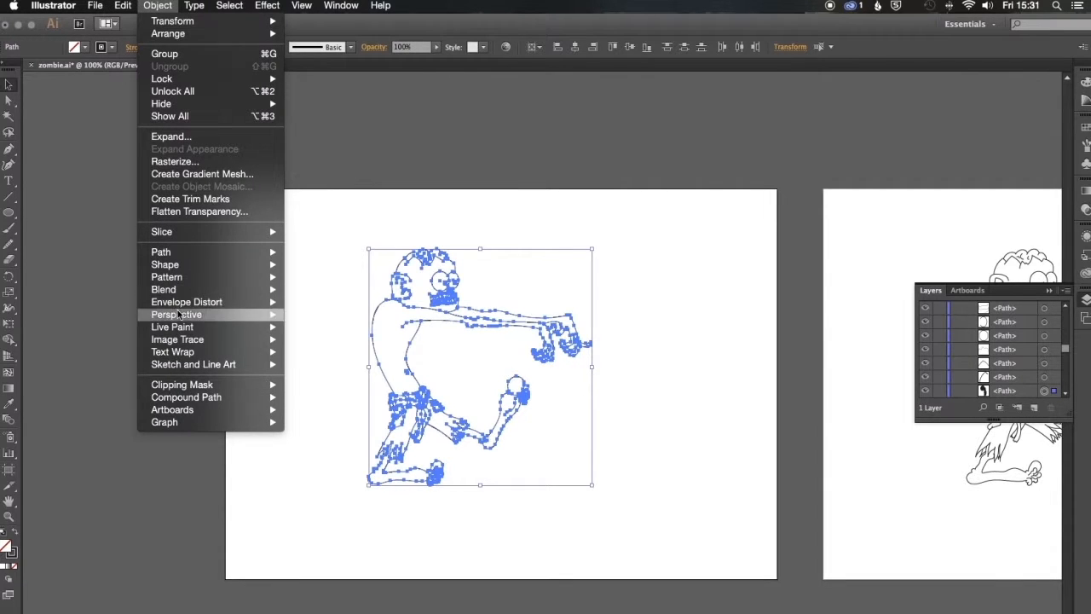
mouse_move(168, 331)
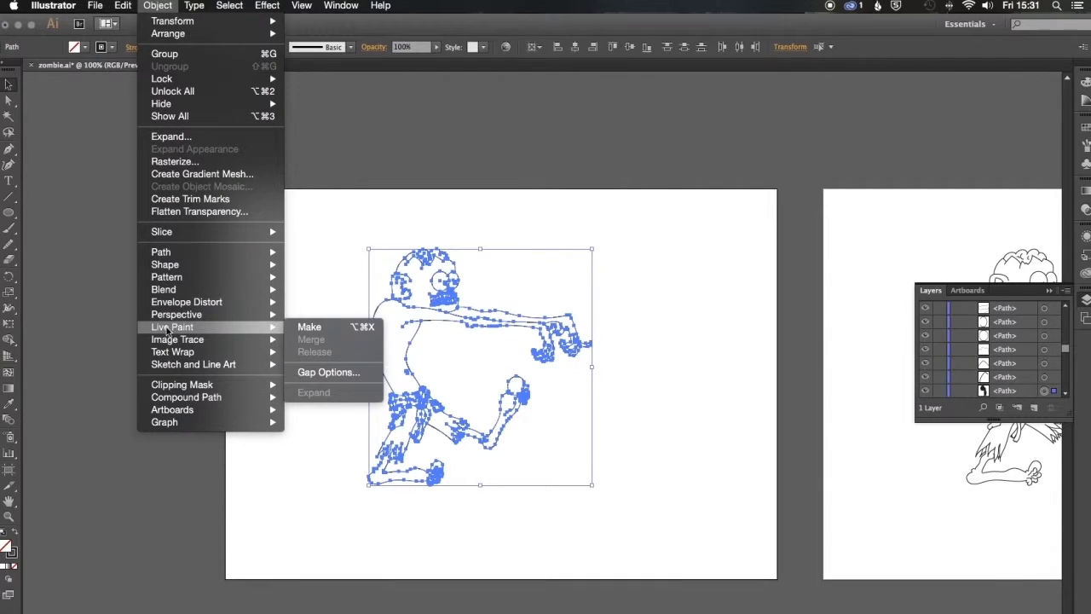
left_click(310, 328)
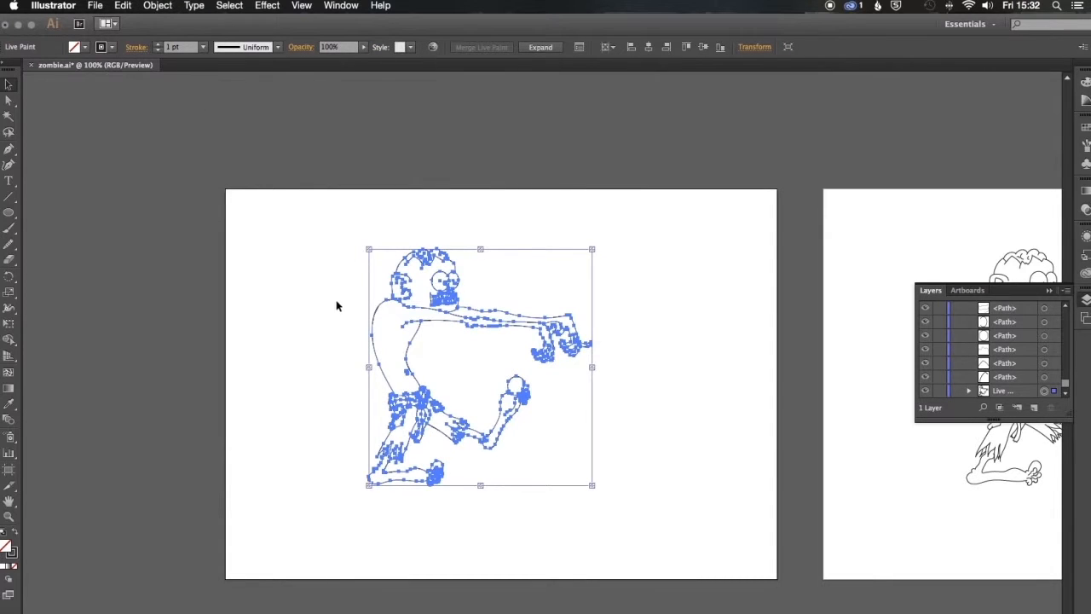
left_click(312, 320)
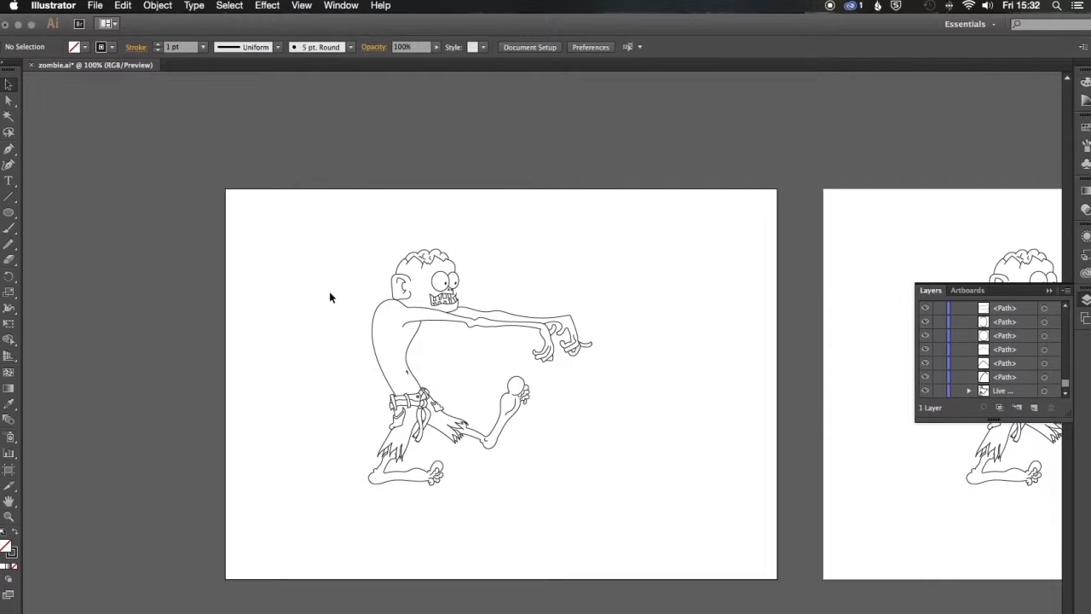
Compare how the Live Paint zombie and the separate paths of the duplicated zombie respond to selection
mouse_move(607, 346)
left_mouse_down()
mouse_move(487, 315)
mouse_move(369, 309)
mouse_move(361, 266)
mouse_move(321, 312)
left_mouse_up()
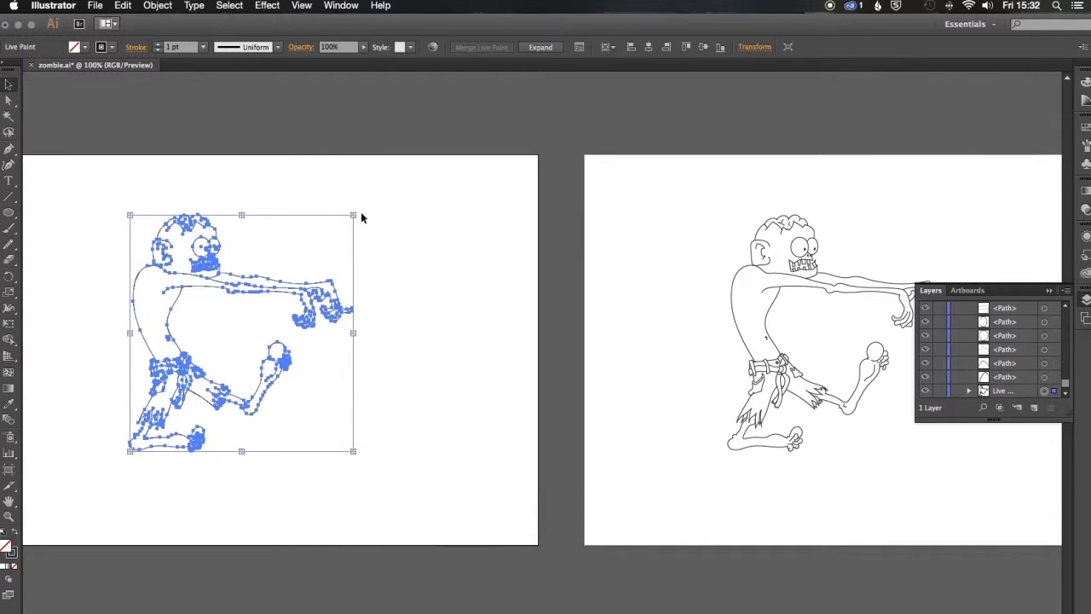
mouse_move(954, 228)
left_mouse_down()
mouse_move(864, 346)
mouse_move(876, 346)
left_mouse_up()
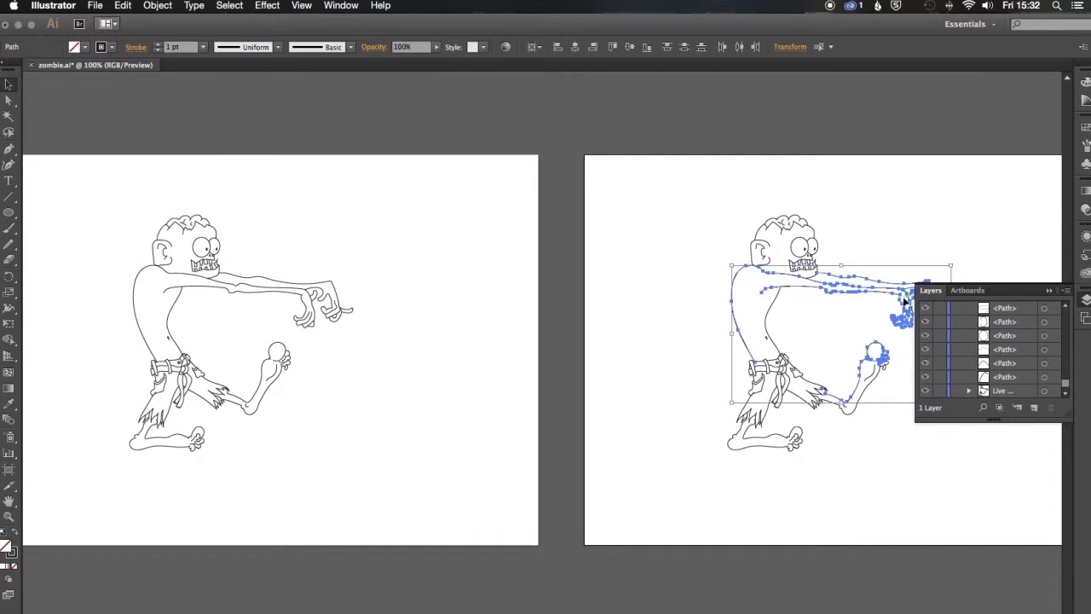
left_click_drag(407, 361, 582, 370)
left_click(582, 369)
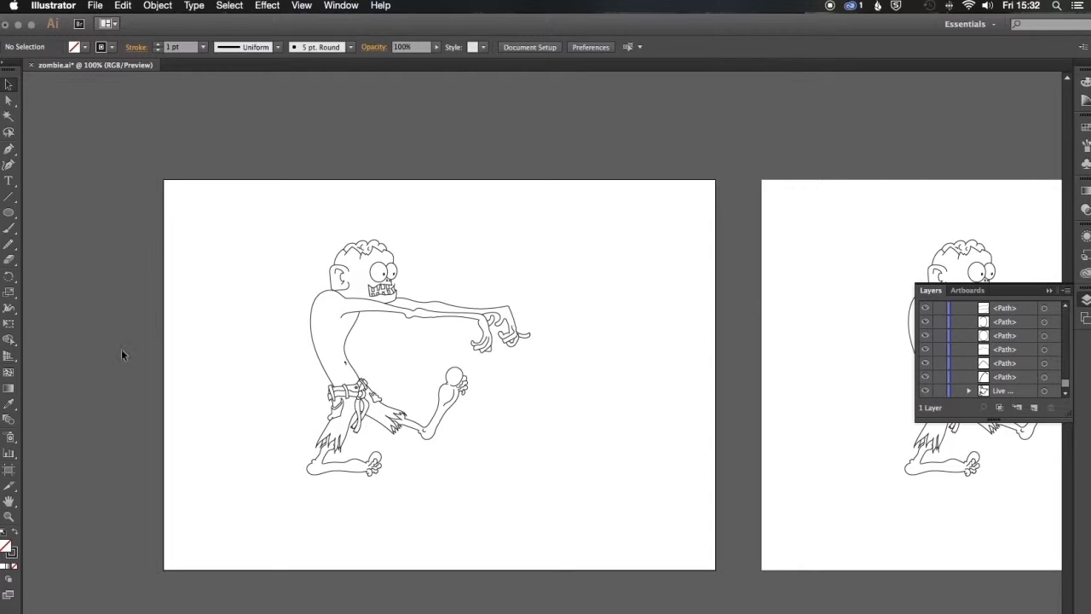
Float the Swatches panel beside the zombie and enlarge it to show all its colours
left_click(1080, 127)
left_click_drag(942, 120, 688, 214)
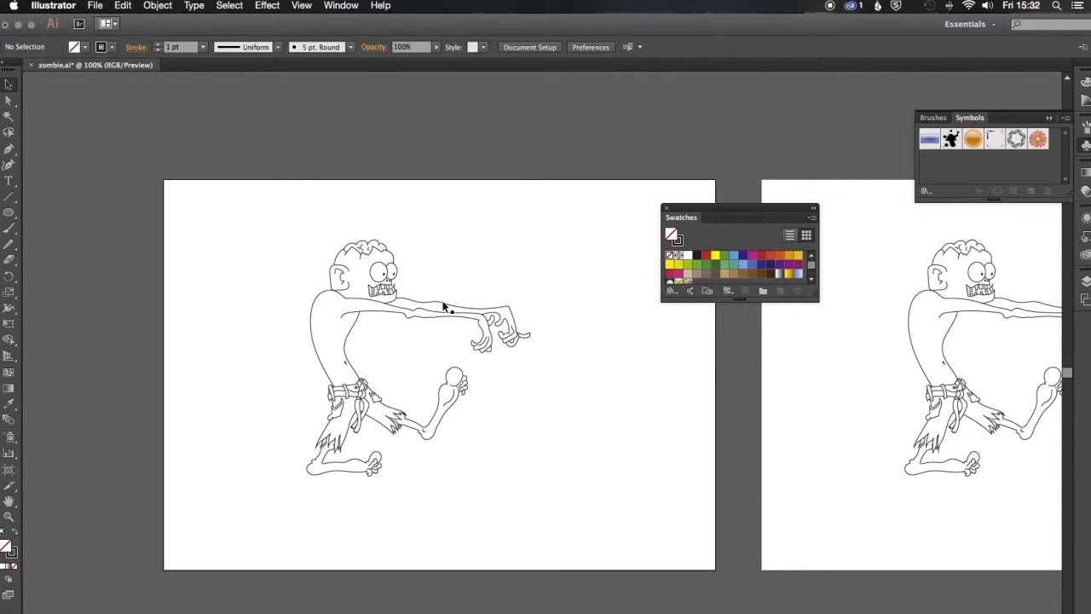
left_click_drag(814, 297, 819, 380)
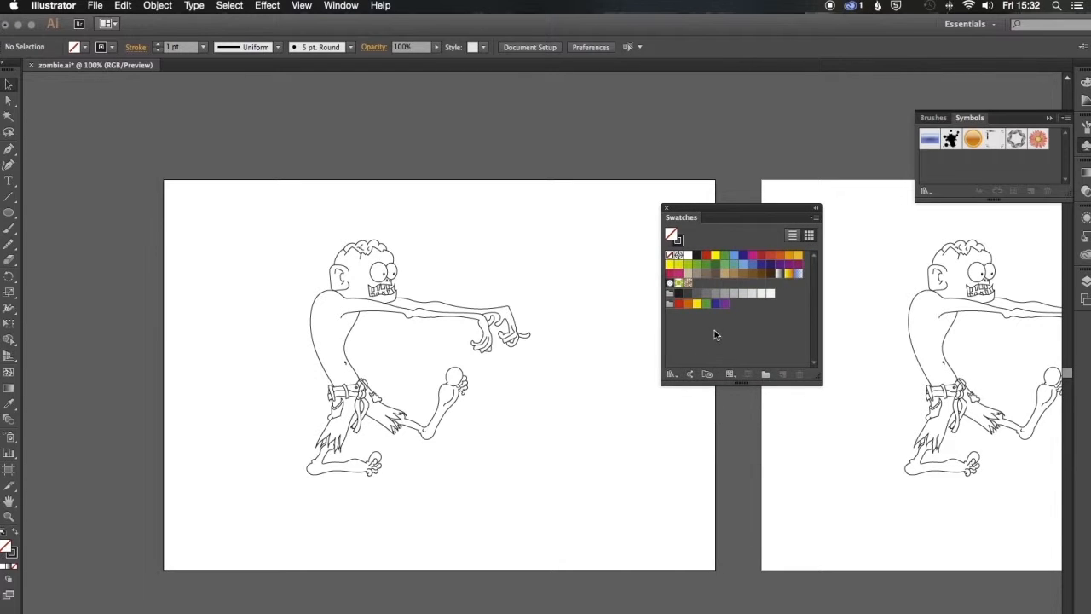
Change the teal swatch to bright green RGB 88, 240, 11 and add that fill colour as a separate swatch
left_click(732, 266)
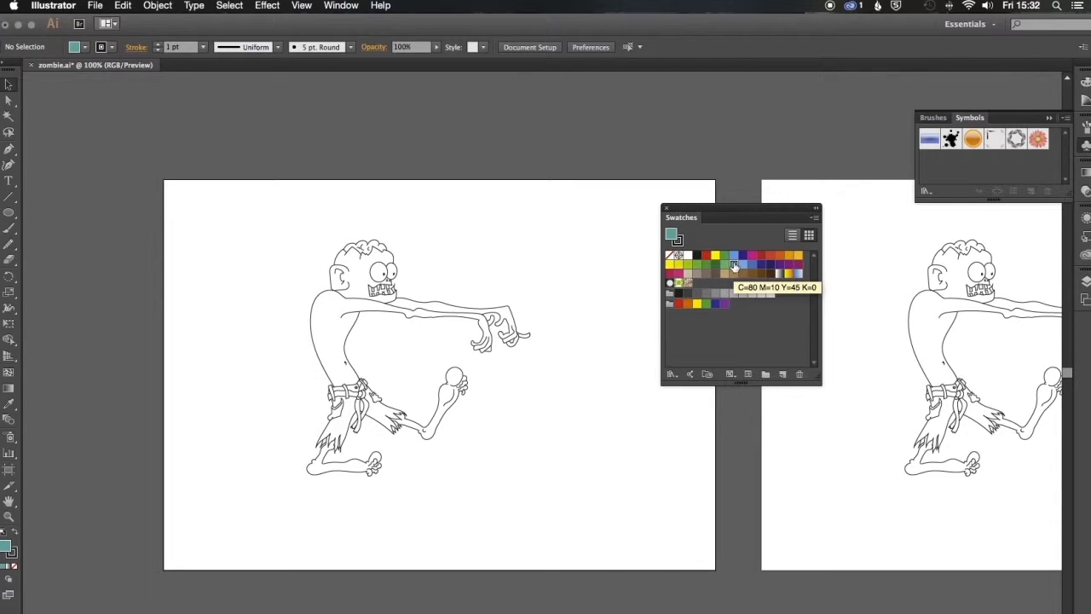
double_click(733, 266)
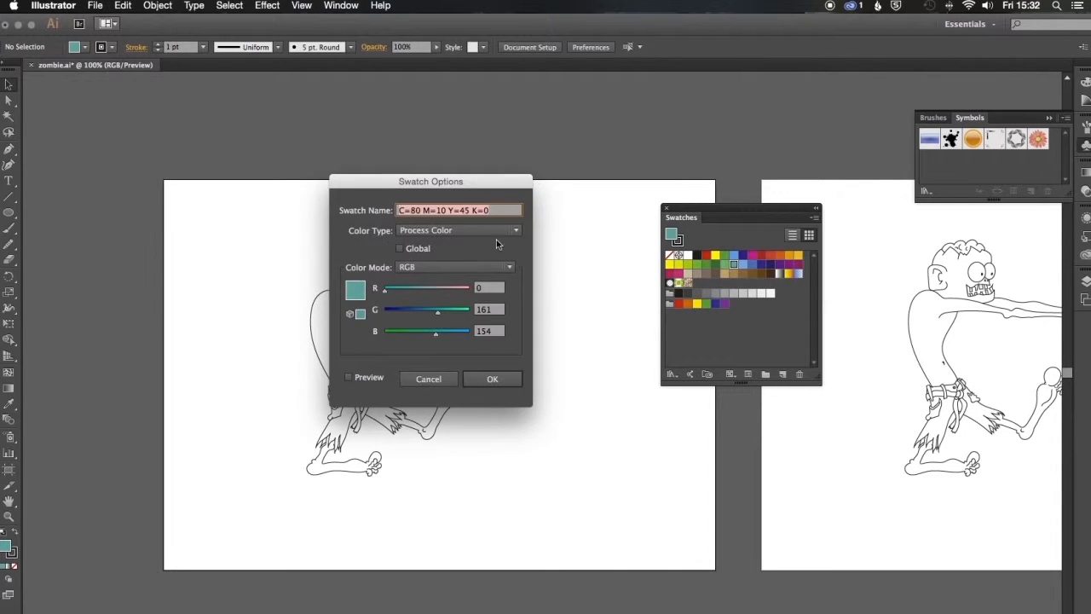
left_click(436, 267)
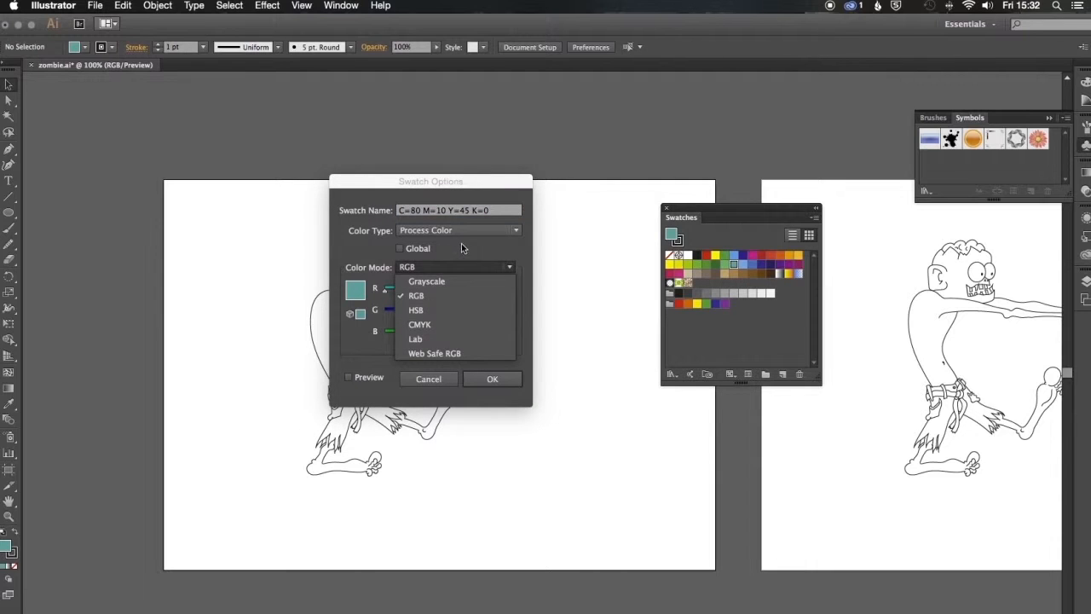
left_click(459, 266)
left_click_drag(385, 291, 415, 298)
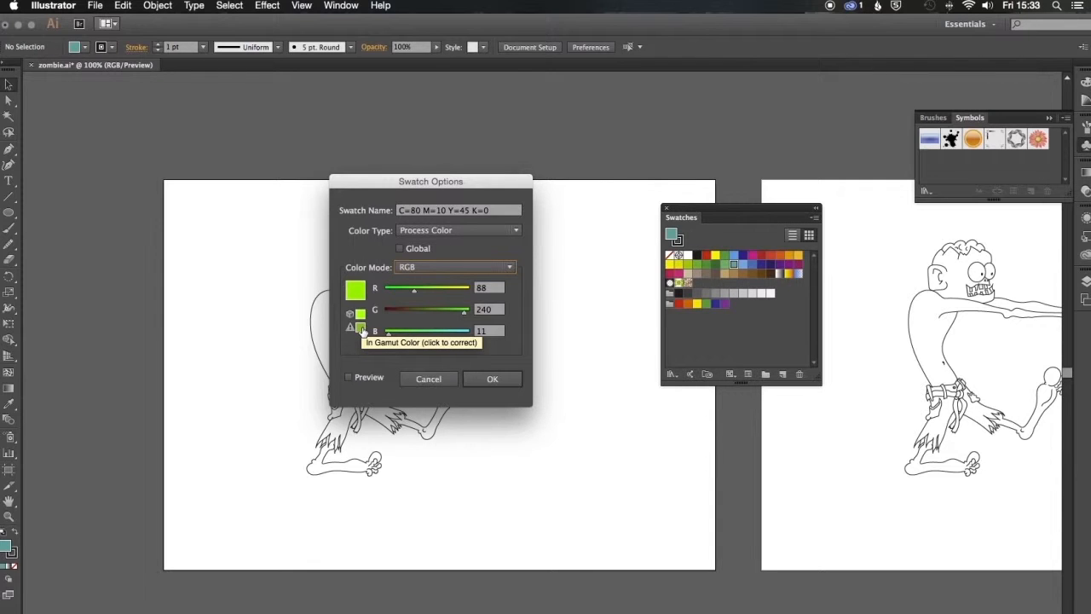
left_click(492, 378)
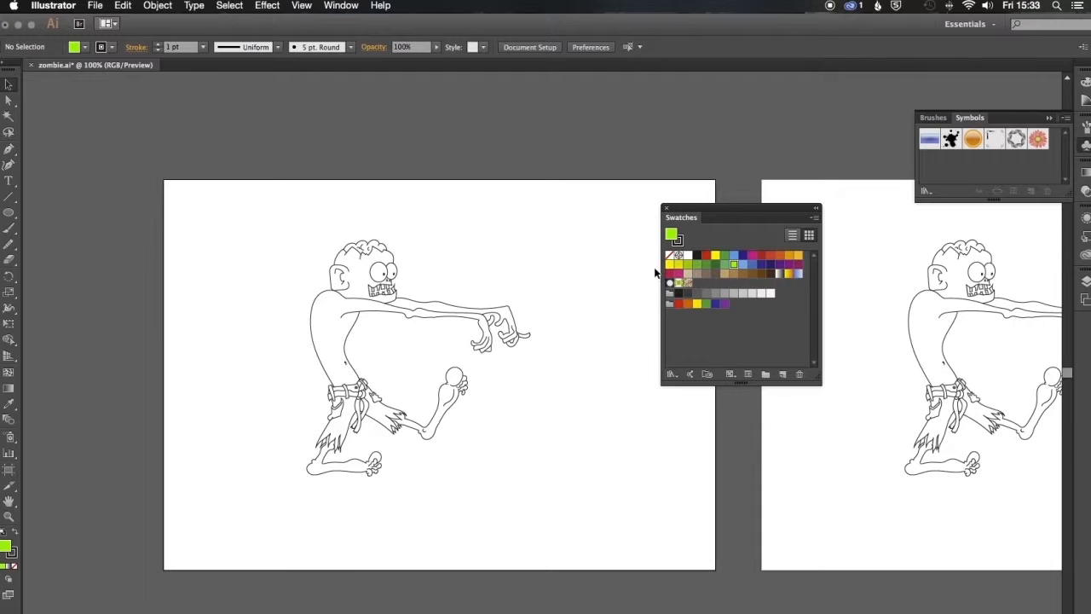
left_click_drag(672, 235, 704, 286)
Float the Color Guide, apply the High Contrast 3 harmony rule to the green and save the harmony as a swatch group
left_click(1086, 100)
left_click_drag(984, 75, 488, 208)
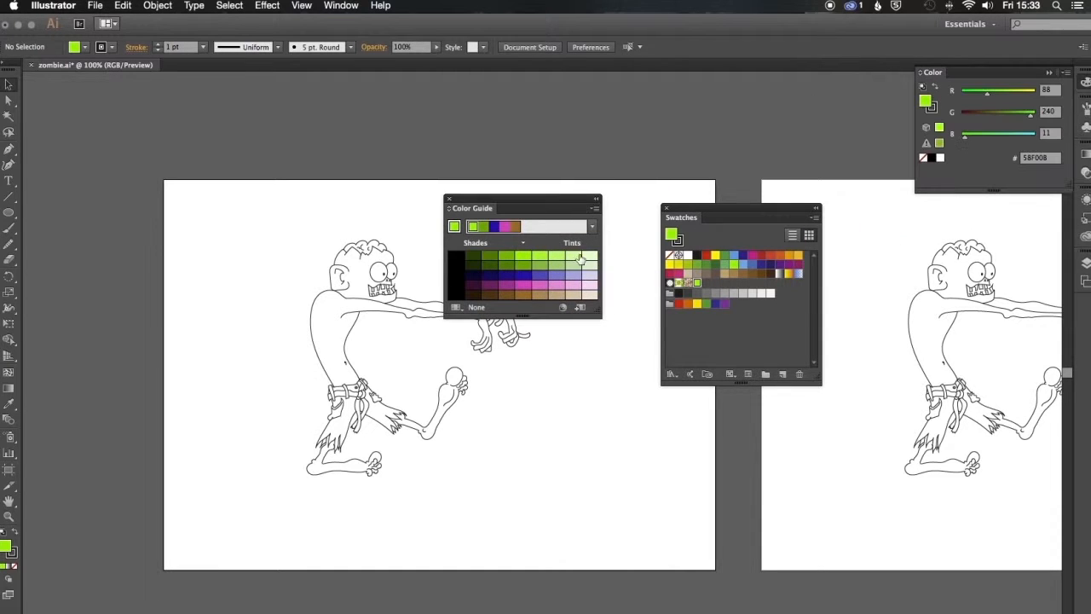
left_click(593, 230)
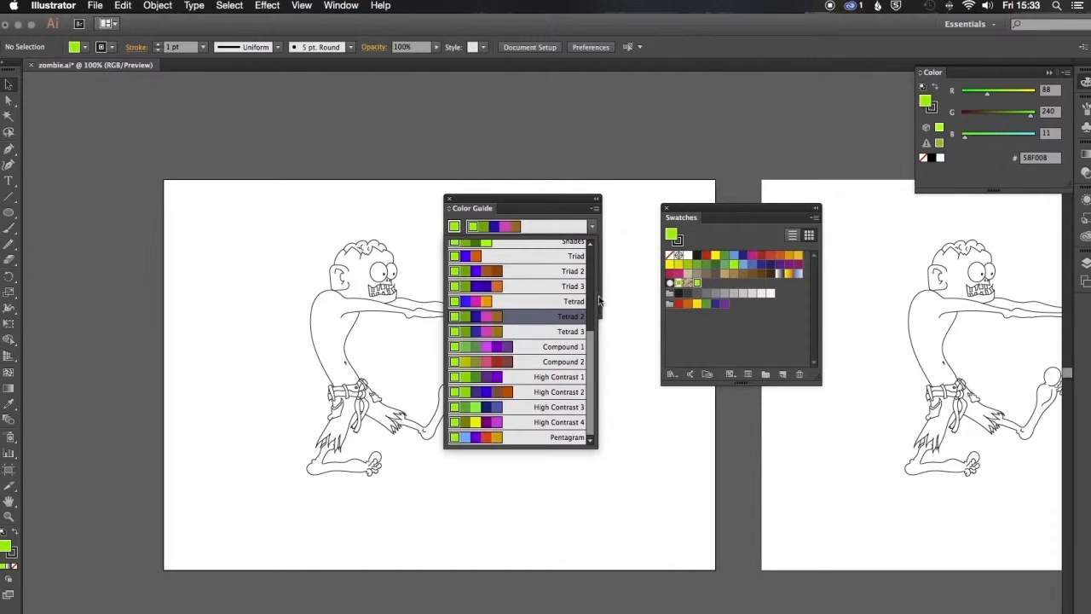
scroll(588, 324, "up", 3)
scroll(587, 304, "up", 3)
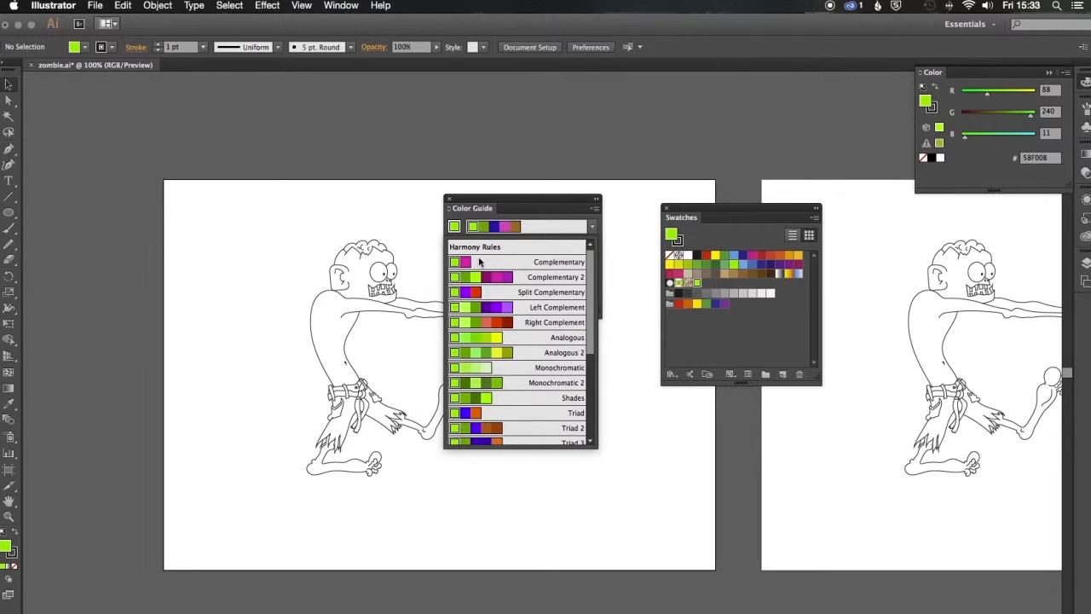
left_click_drag(593, 290, 602, 392)
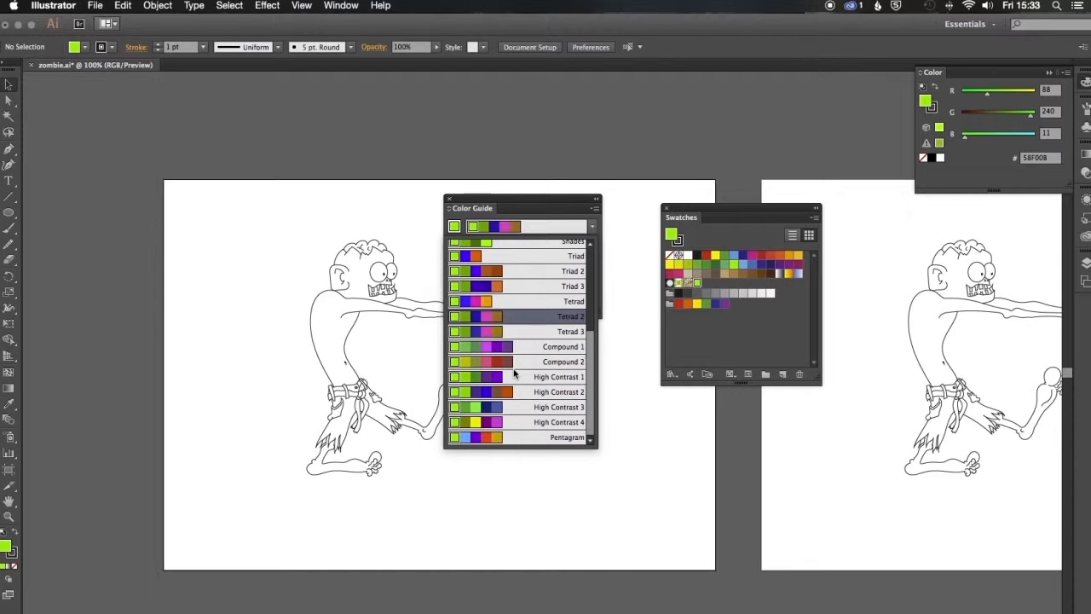
left_click(514, 406)
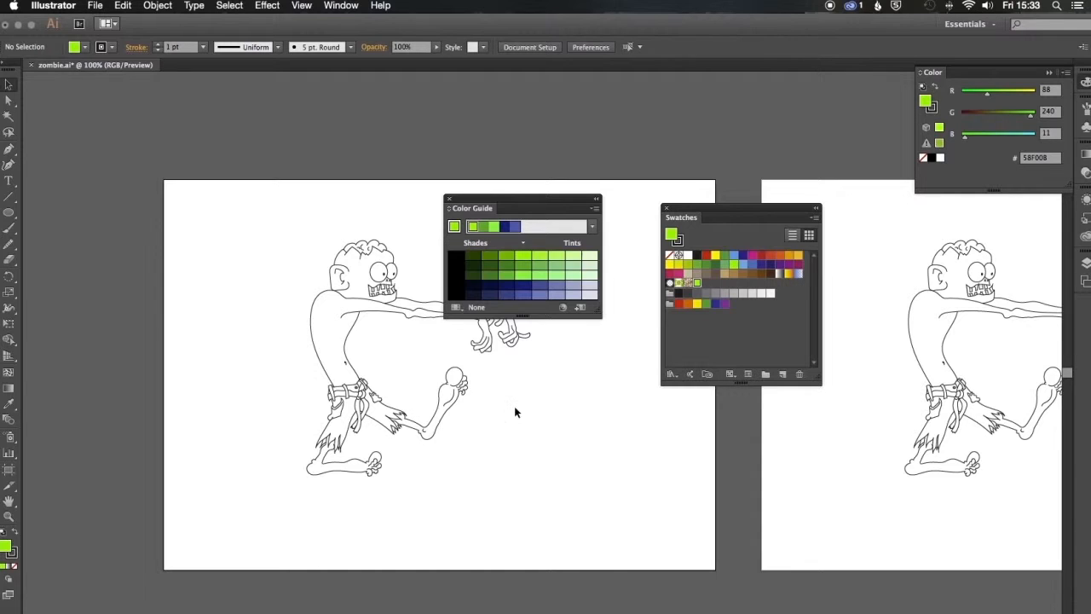
left_click_drag(599, 315, 628, 411)
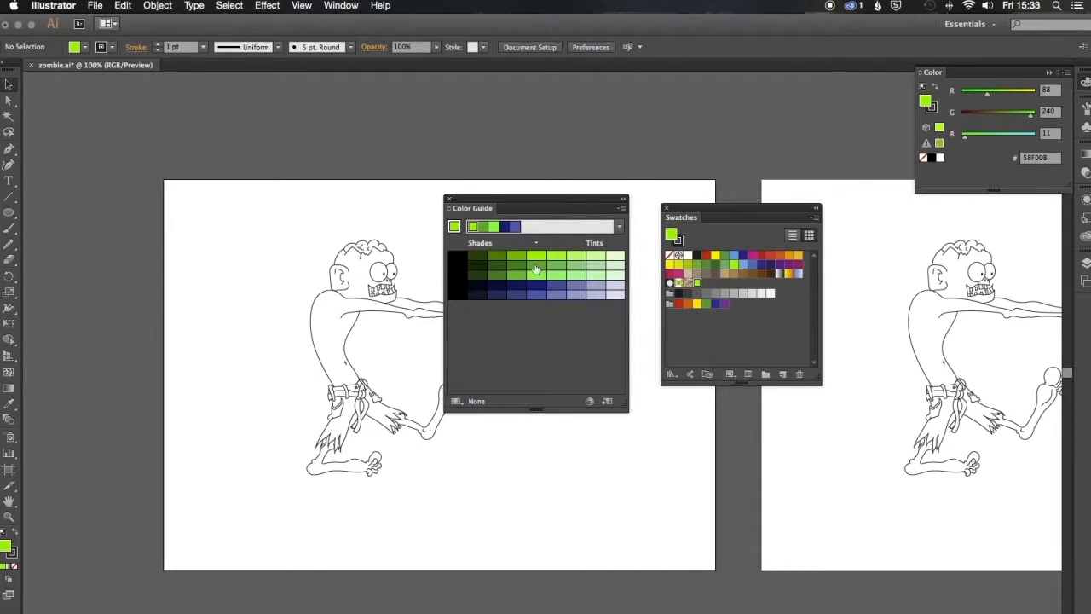
left_click(607, 399)
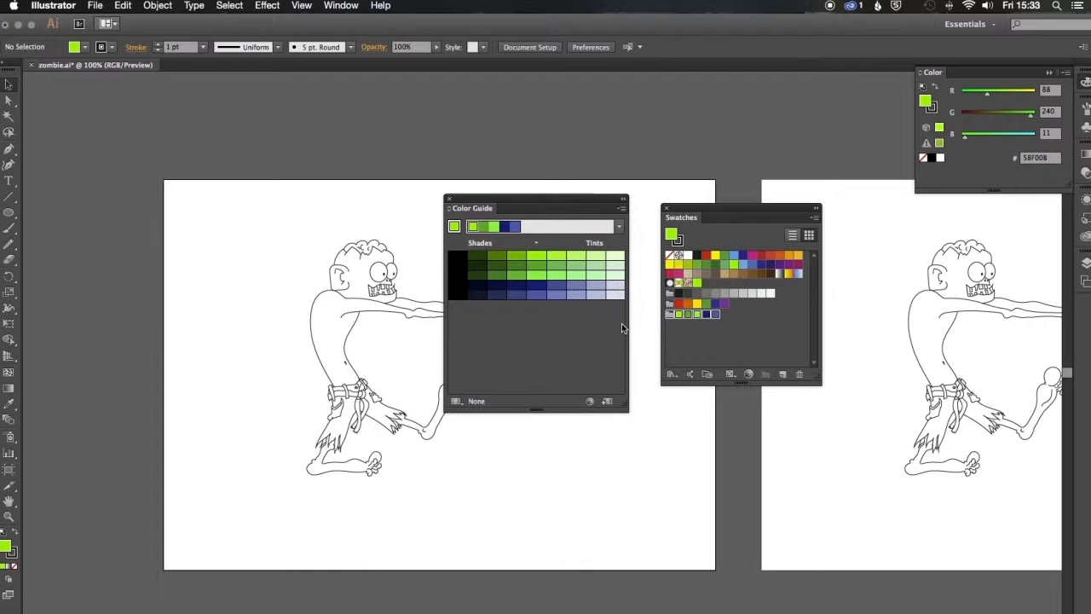
Pick a range of green and blue shades and tints from the Color Guide and save them as another swatch group
left_click(538, 257)
left_click(578, 258, "super")
left_click(598, 257, "super")
left_click(577, 269, "super")
left_click(597, 268, "super")
left_click(537, 287, "super")
left_click(576, 294, "super")
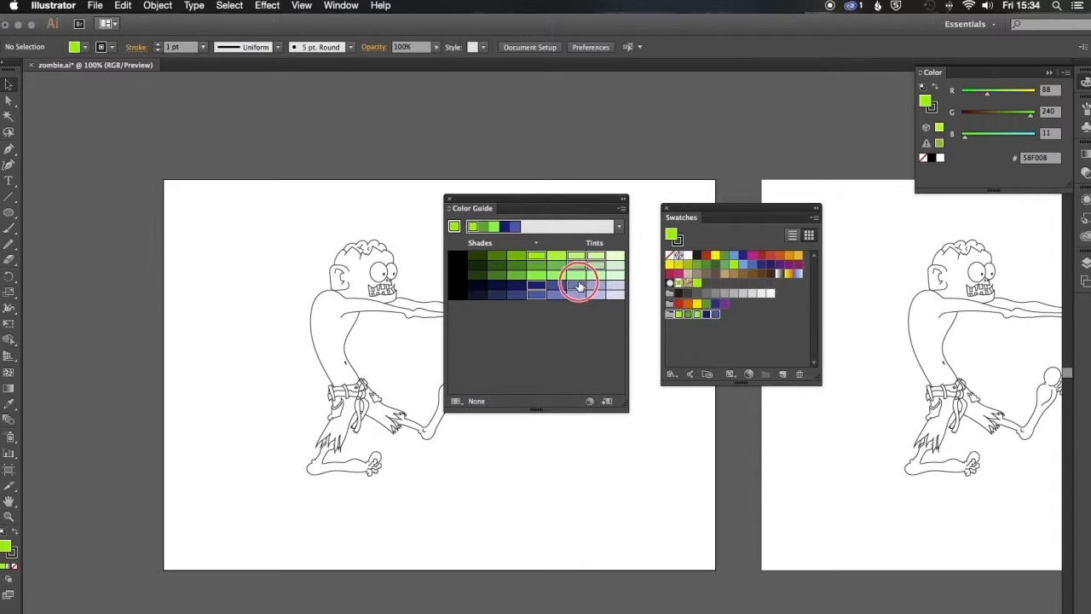
left_click(517, 288, "super")
left_click(502, 267, "super")
left_click(607, 401)
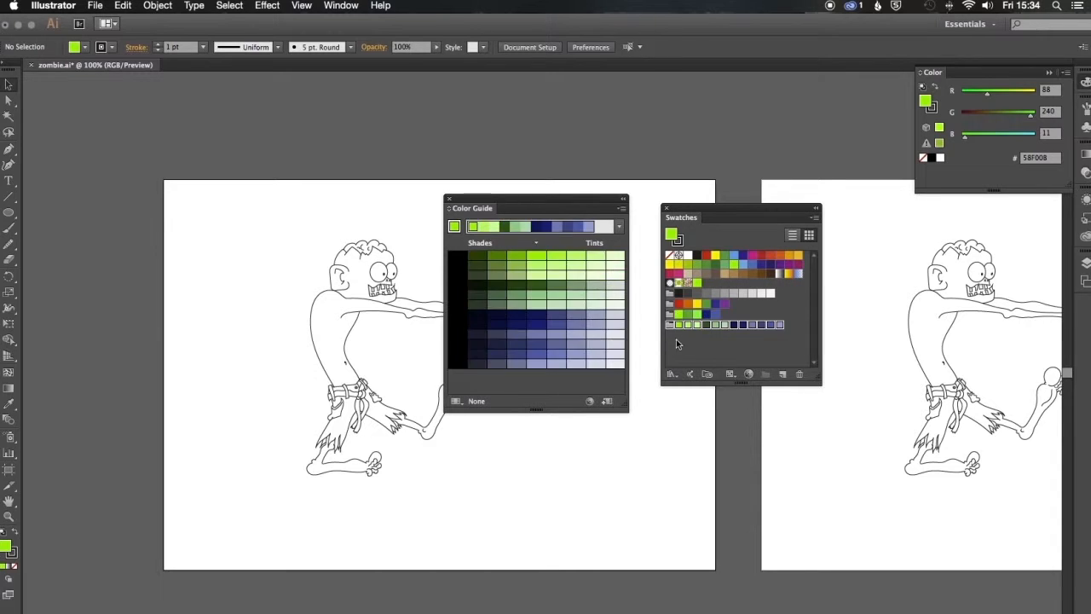
left_click(727, 341)
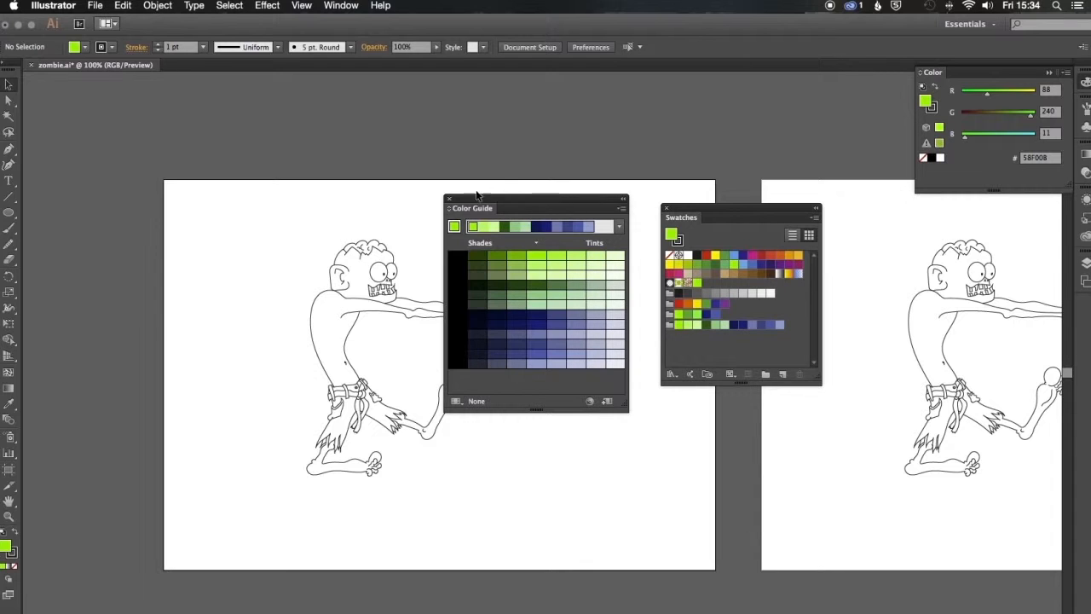
Put away the Color Guide and Color panels, keeping only the Swatches panel open, moved up clear of the zombie
left_click(448, 199)
left_click_drag(694, 211, 679, 114)
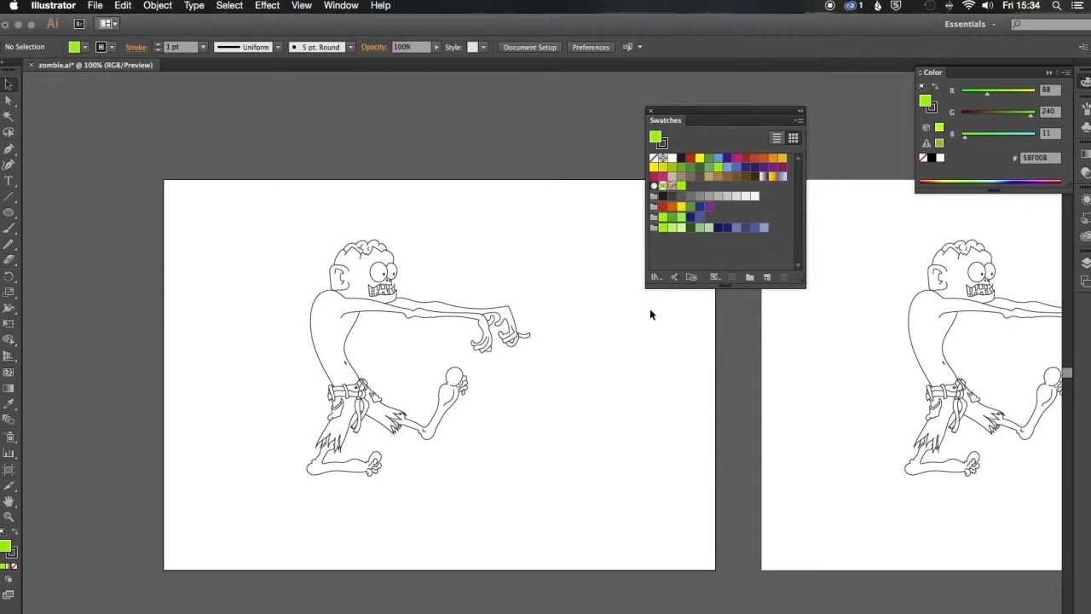
left_click(1048, 73)
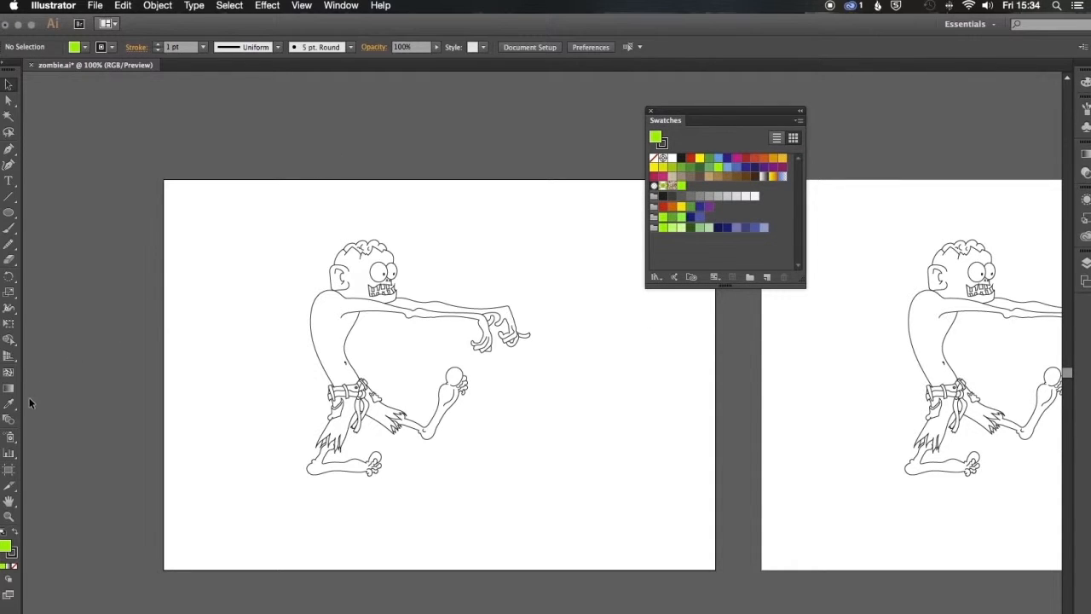
Set up the Live Paint Bucket with the bright green swatch and accept its options for painting fills only
left_click(11, 342)
mouse_move(11, 342)
left_mouse_down()
mouse_move(58, 341)
mouse_move(62, 359)
left_mouse_up()
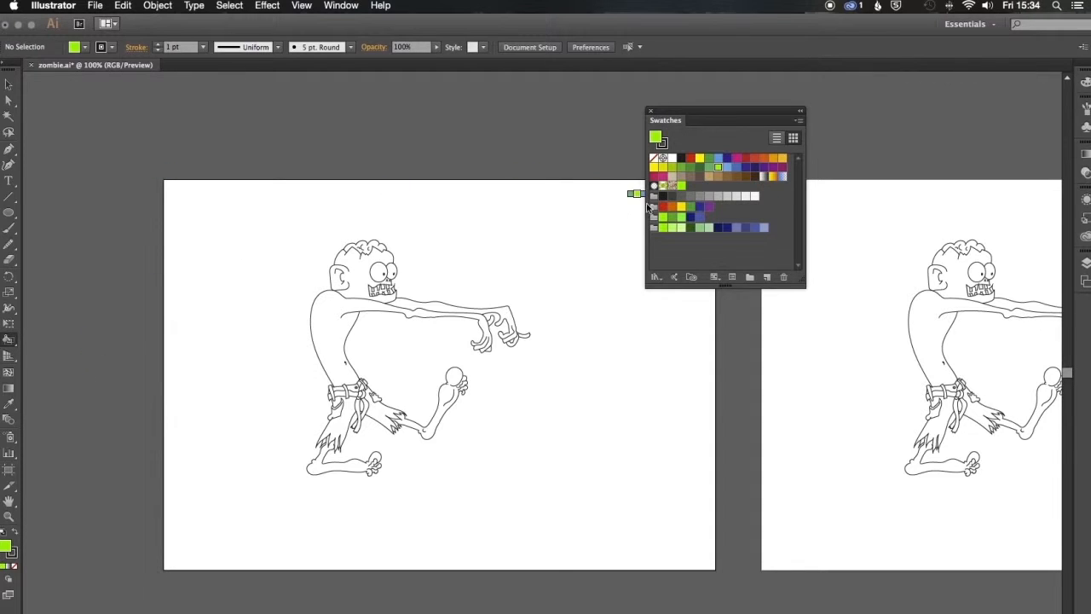
left_click(681, 187)
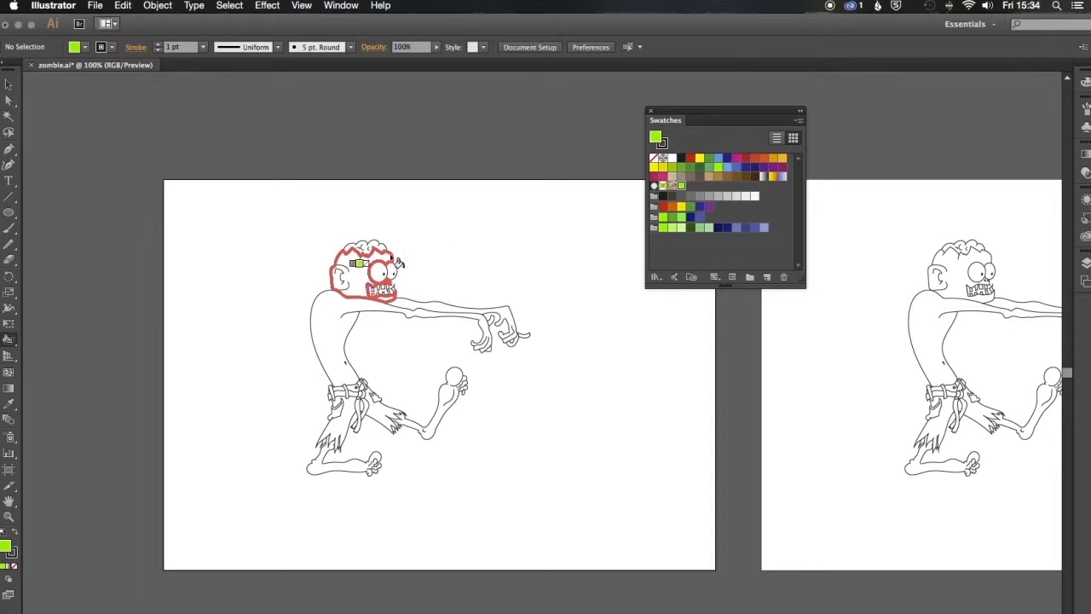
key("super+equal")
key("super+equal")
key("super+equal")
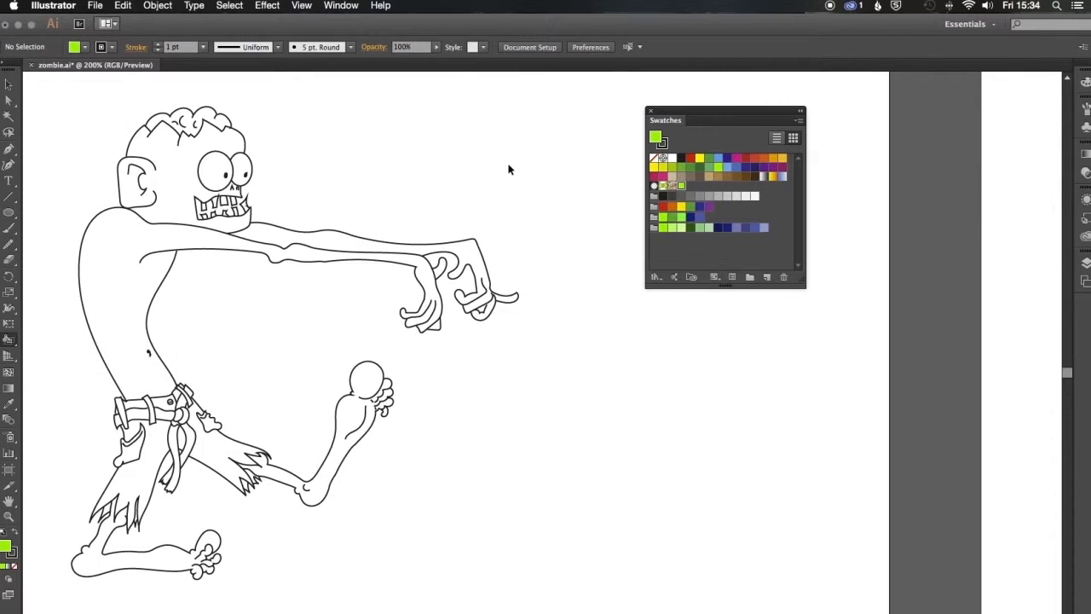
left_click_drag(390, 362, 715, 516)
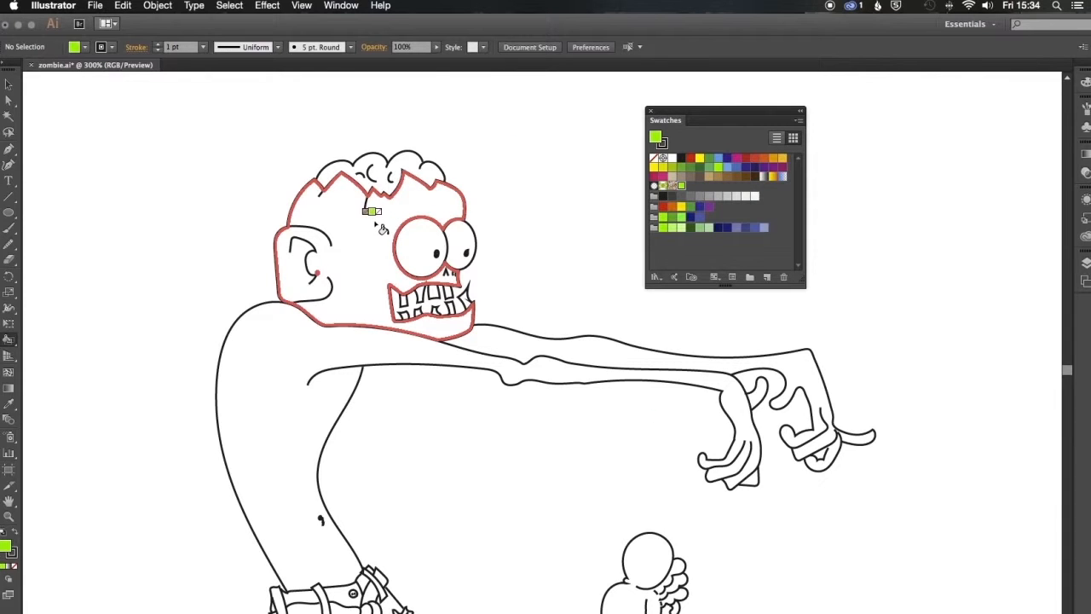
double_click(11, 341)
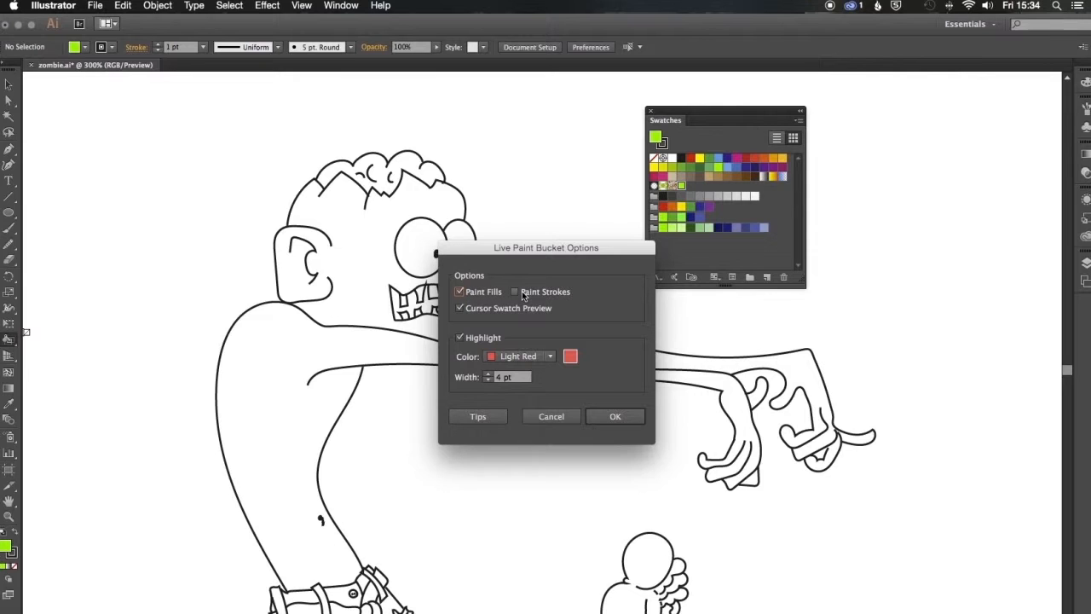
left_click(615, 416)
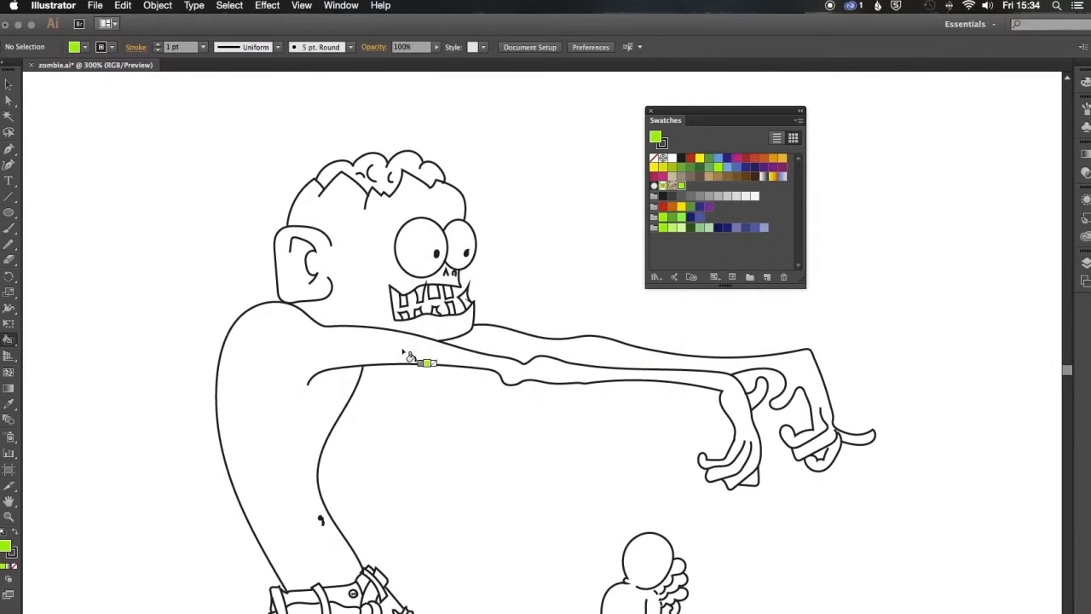
Fill the zombie's head, torso, arms and hands with the bright green
left_click(372, 252)
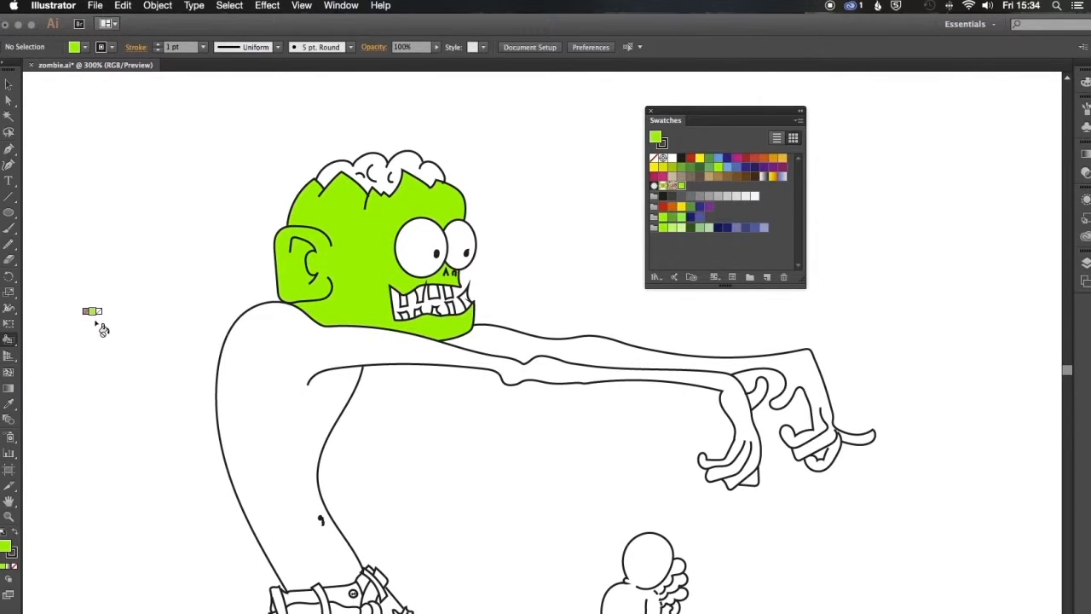
left_click(277, 379)
left_click(767, 399)
left_click(743, 475)
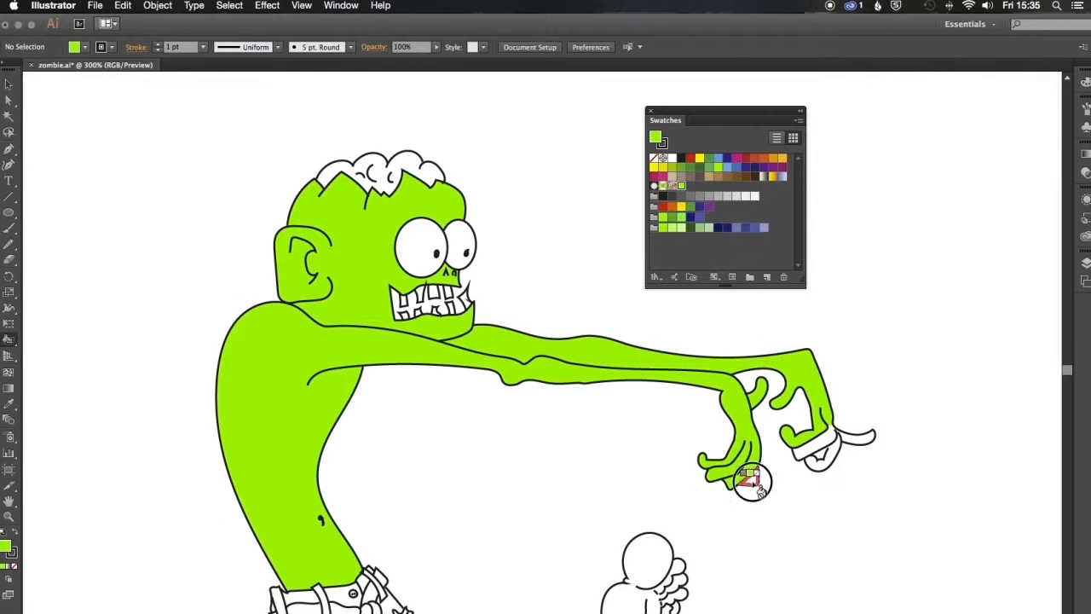
left_click(809, 448)
left_click(828, 460)
Fill the zombie's lower legs, feet and toes with the bright green
scroll(518, 462, "down", 5)
left_click(588, 375)
left_click(635, 343)
left_click(379, 552)
left_click(365, 591)
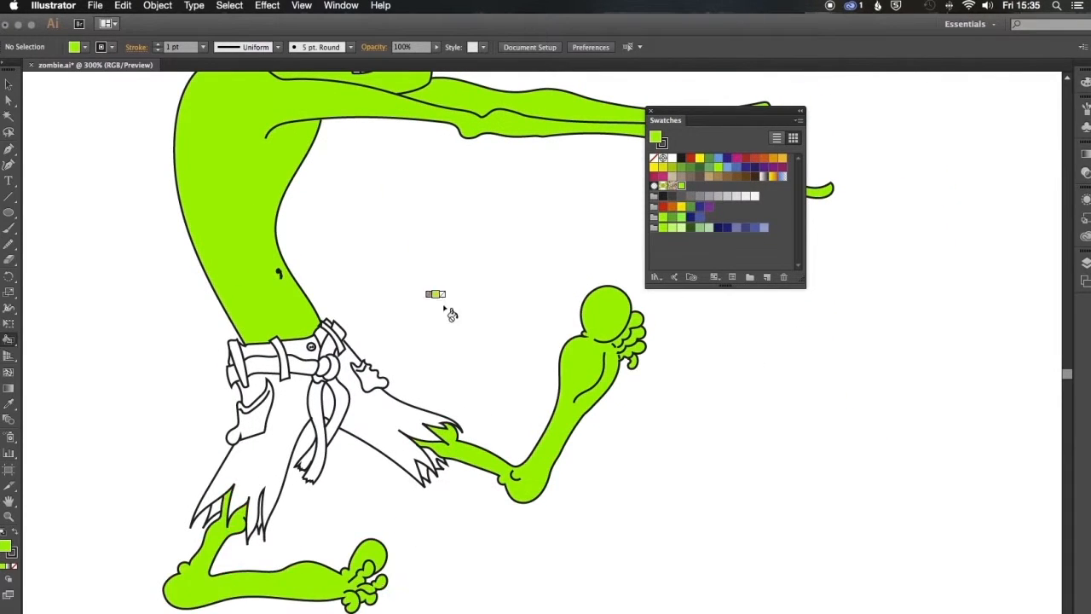
Fill the main areas of the zombie's torn trousers with the medium blue from the longer saved swatch group
scroll(441, 307, "up", 5)
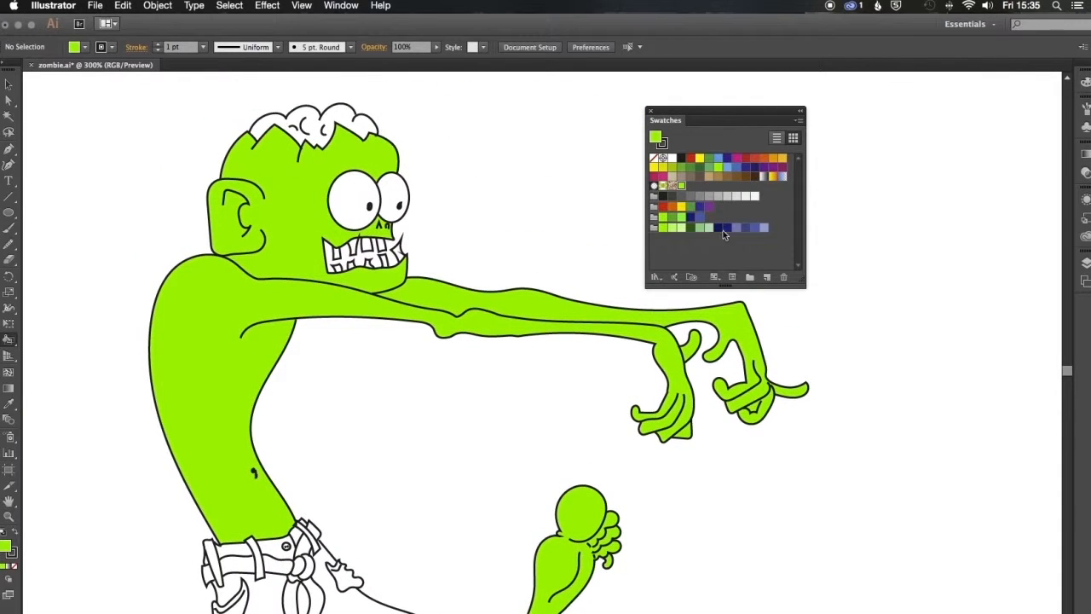
left_click(755, 227)
scroll(528, 358, "down", 3)
left_click(409, 511)
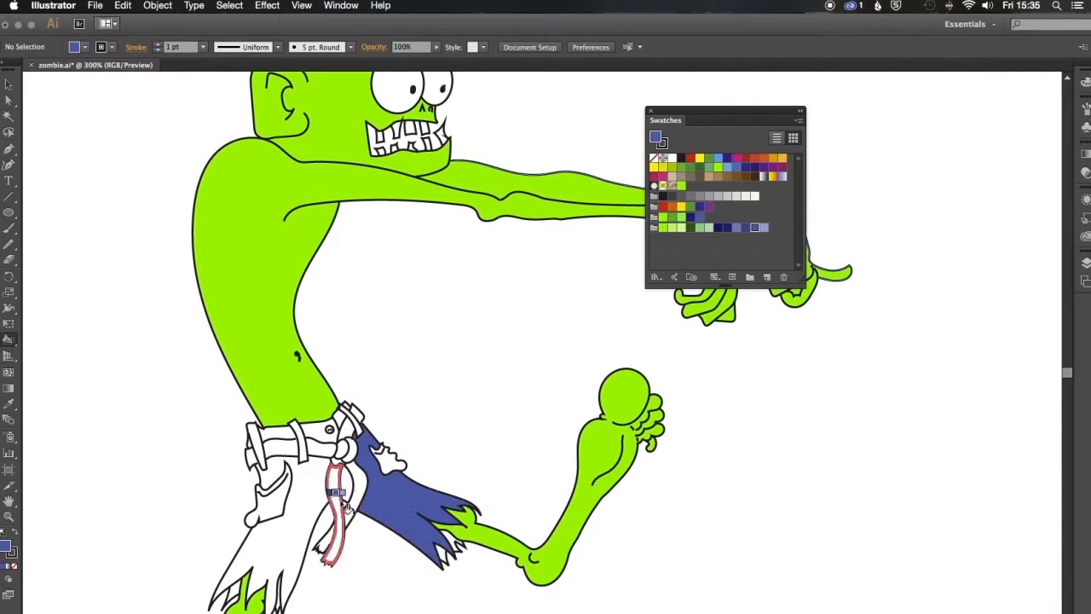
left_click(341, 511)
left_click(256, 554)
left_click(281, 437)
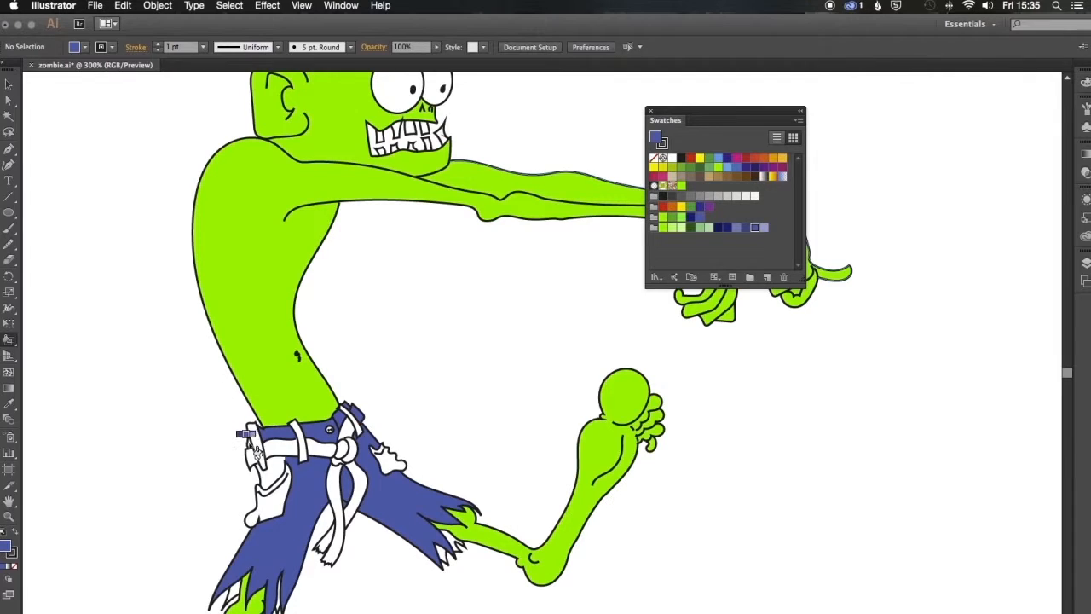
Shift the lower end anchor of the rear belt loop's outline onto the neighbouring path to close the gap
left_click(256, 438)
left_click(673, 443)
left_click_drag(218, 403, 275, 448)
key("v")
left_click(416, 313)
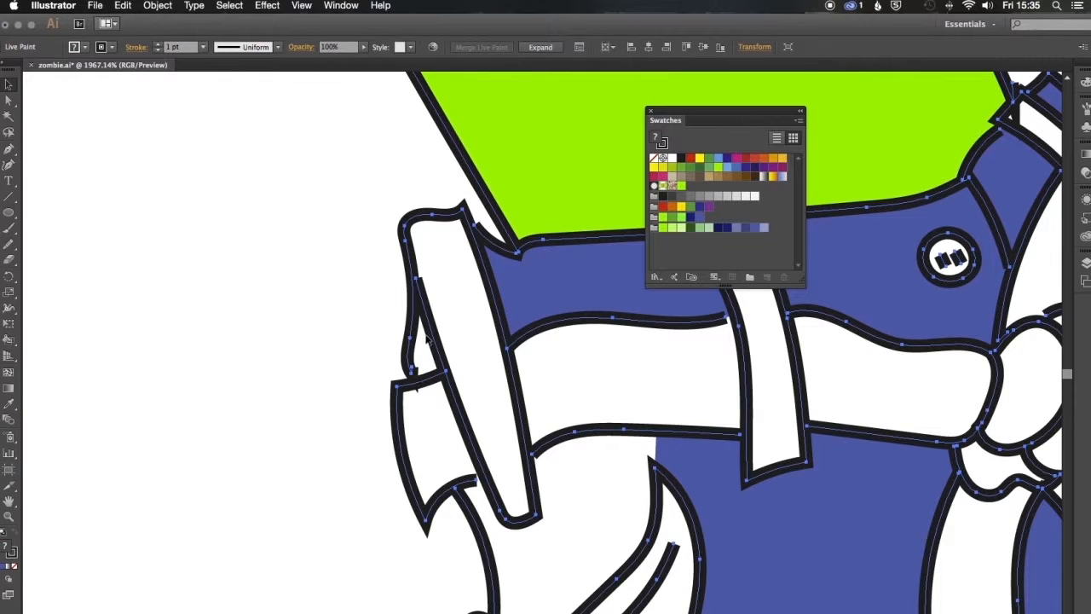
left_click(12, 103)
left_click(412, 376)
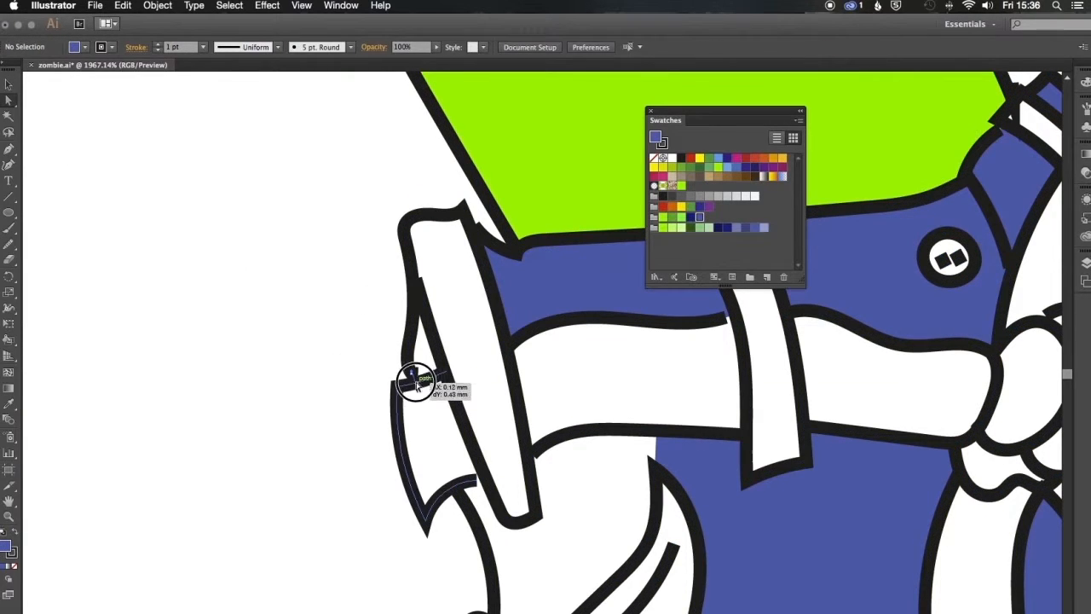
left_click(123, 197)
Fill the closed rear belt loop with the same medium blue using the Live Paint Bucket
key("k")
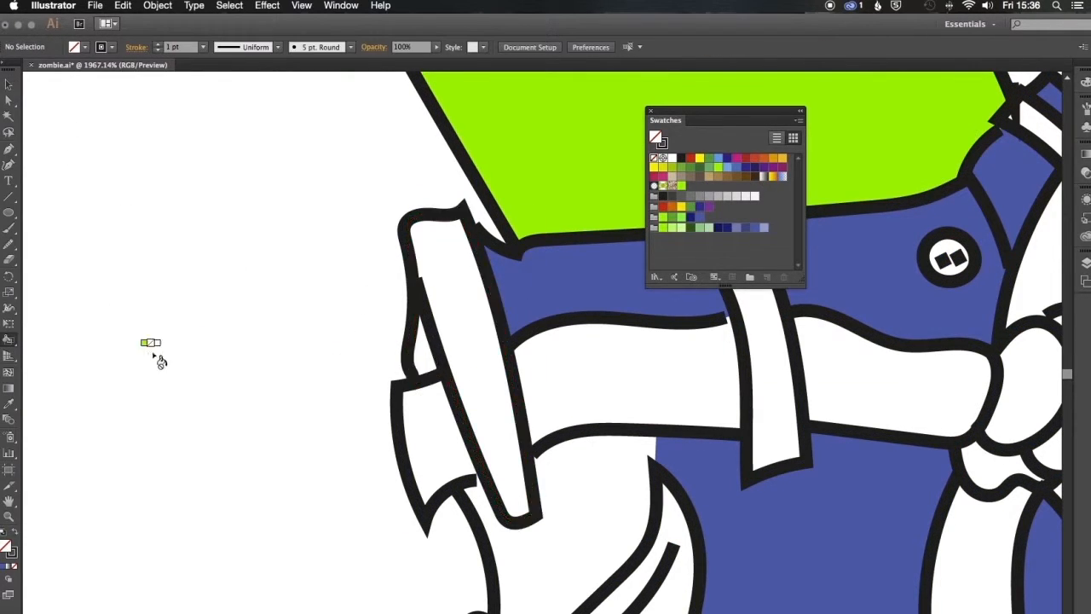
left_click(754, 226)
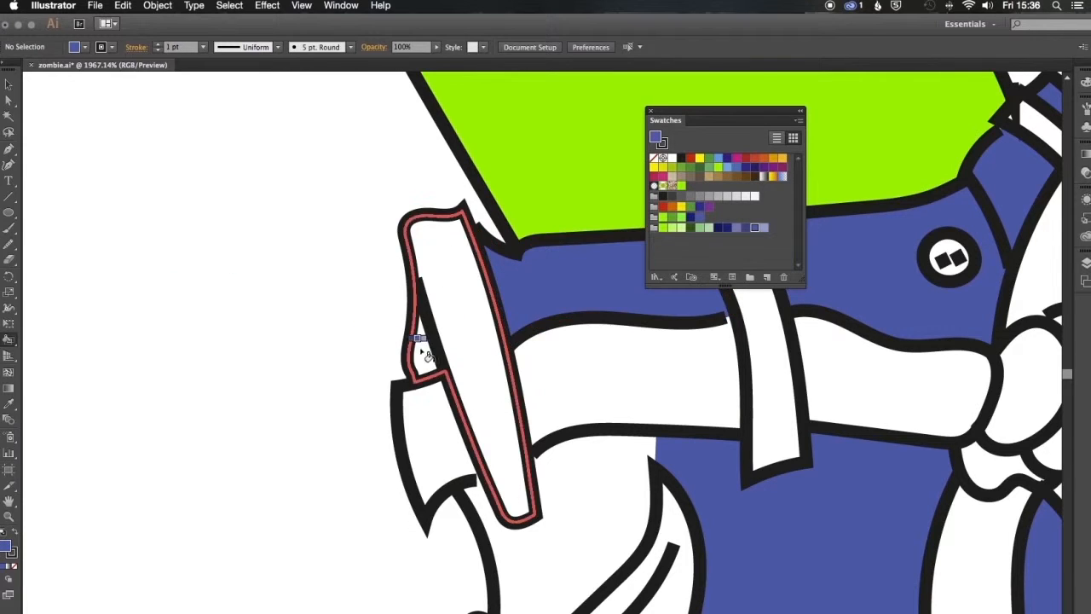
left_click(418, 351)
Move the upper end of the rear belt loop's inner line onto the outline and fill the narrow side sliver medium blue
left_click(9, 100)
left_click_drag(417, 279, 412, 275)
left_click(10, 86)
left_click(84, 275)
left_click(9, 339)
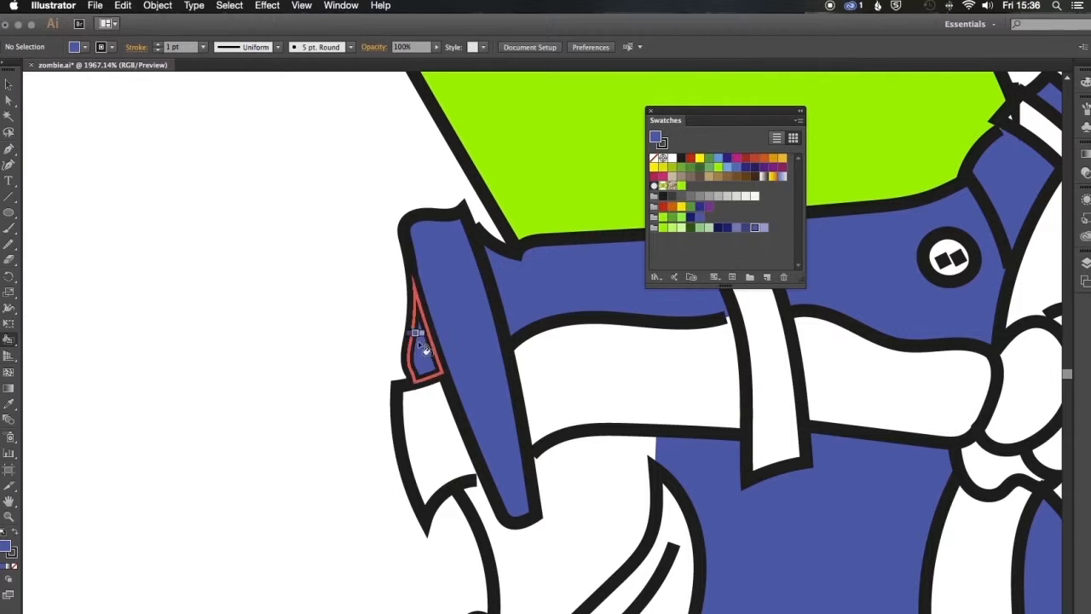
scroll(565, 542, "right", 8)
scroll(565, 542, "down", 2)
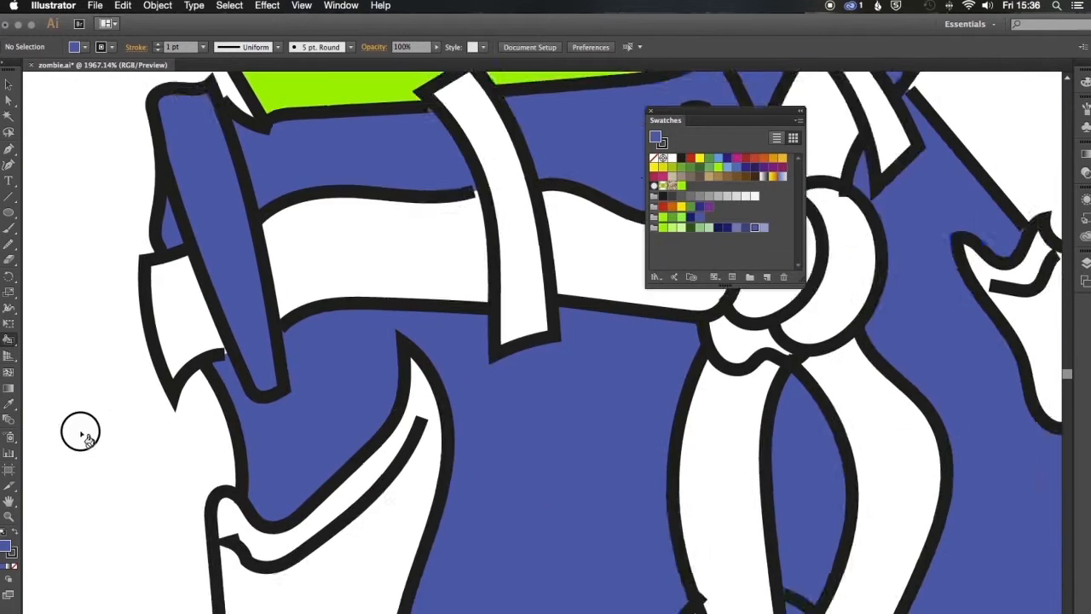
Fill the trousers' belt loops with the darker blue from the longer saved swatch group
scroll(406, 320, "right", 3)
scroll(406, 320, "up", 1)
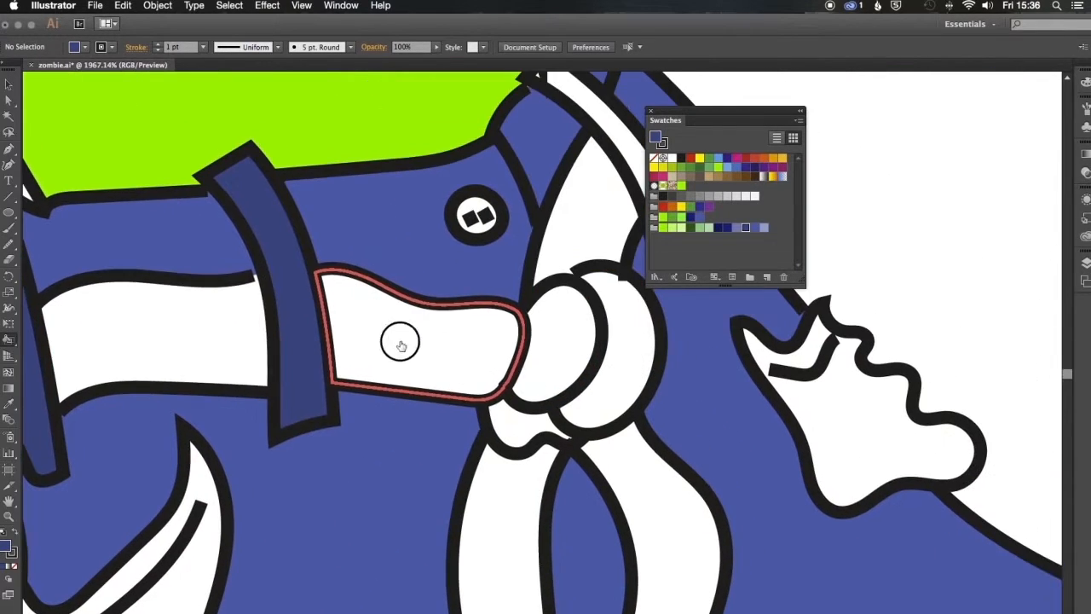
scroll(384, 284, "right", 3)
scroll(384, 284, "up", 2)
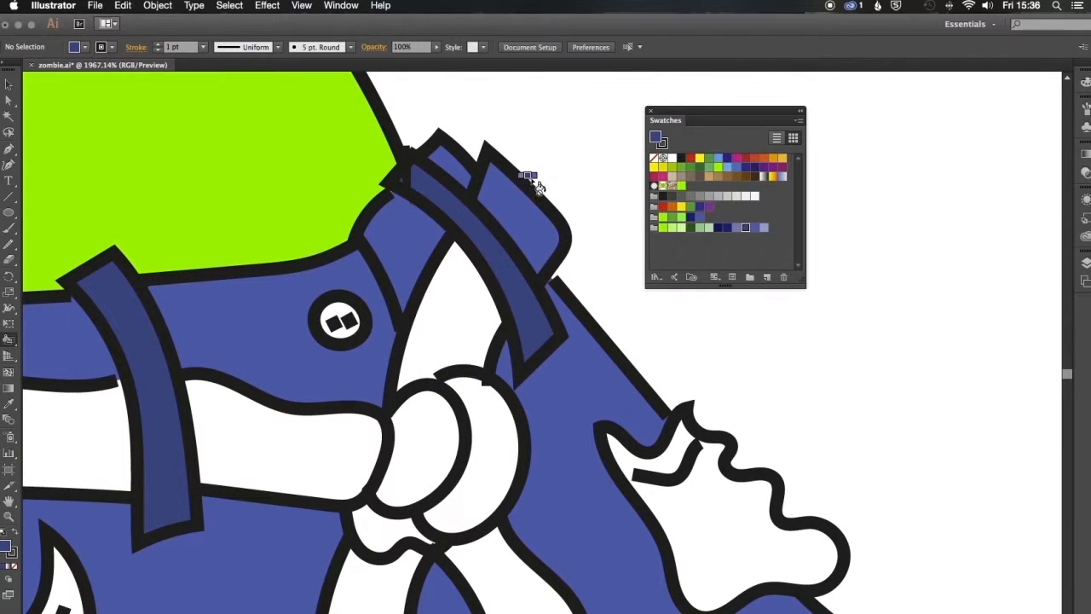
Move the end of the front waist flap's edge and the upper end of the thigh line onto their neighbouring paths to close the gaps
key("super+y")
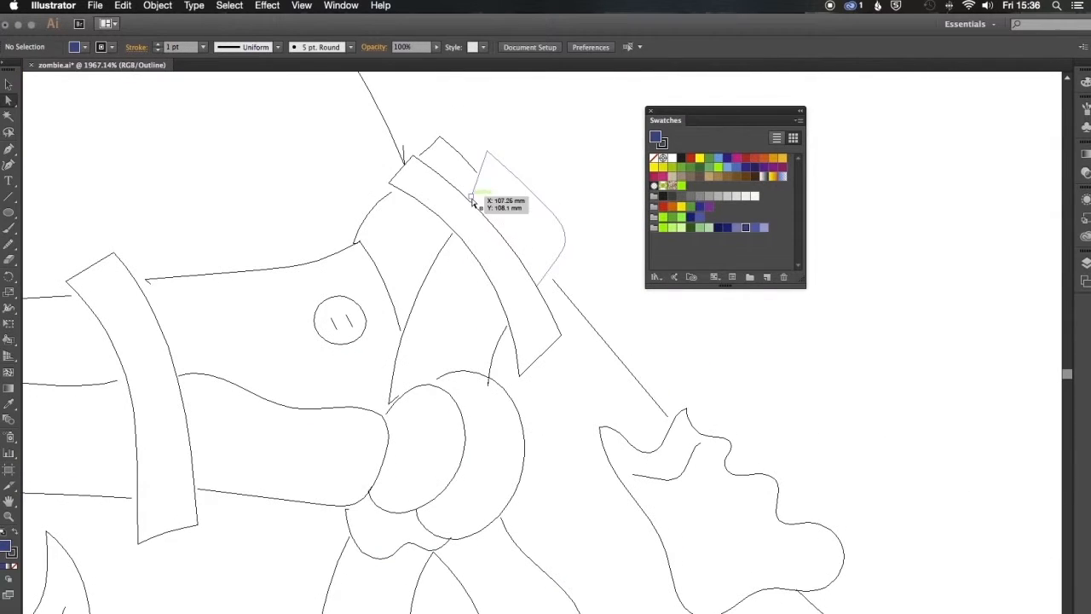
left_click(473, 202)
left_click(545, 275)
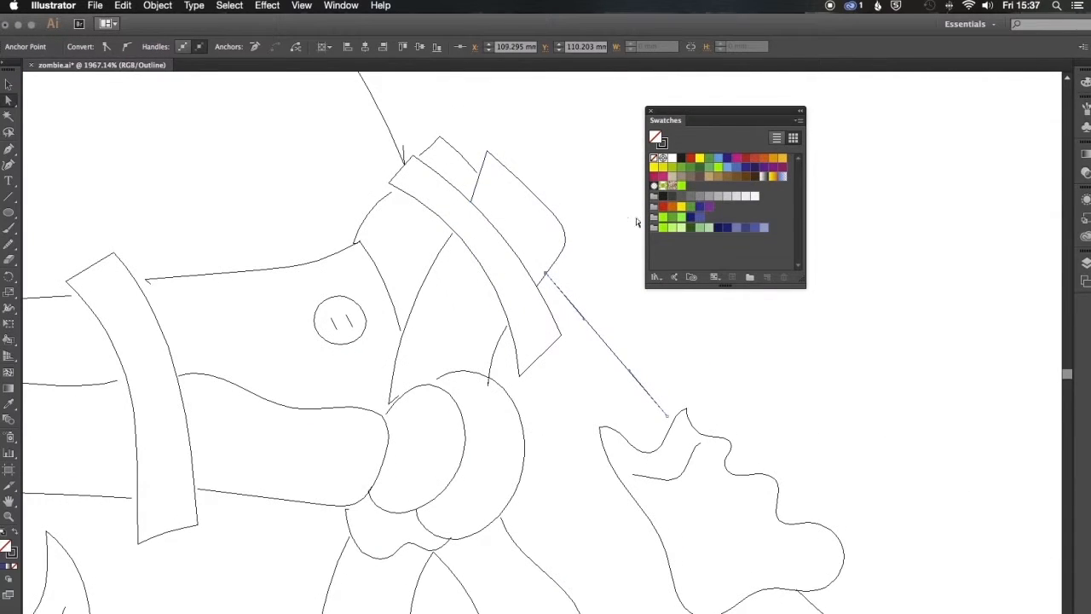
key("super+y")
key("v")
key("super+shift+a")
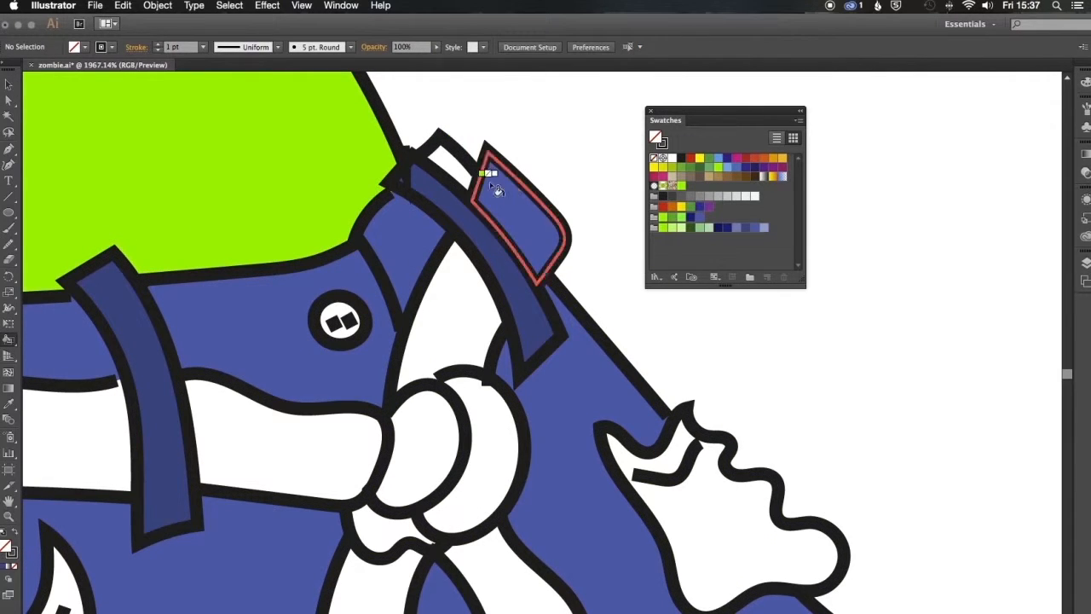
Shift both end anchors of the small waistband piece behind the front belt loop onto the adjoining paths
key("super+y")
left_click(8, 101)
left_click_drag(477, 172, 479, 176)
left_click_drag(420, 155, 416, 159)
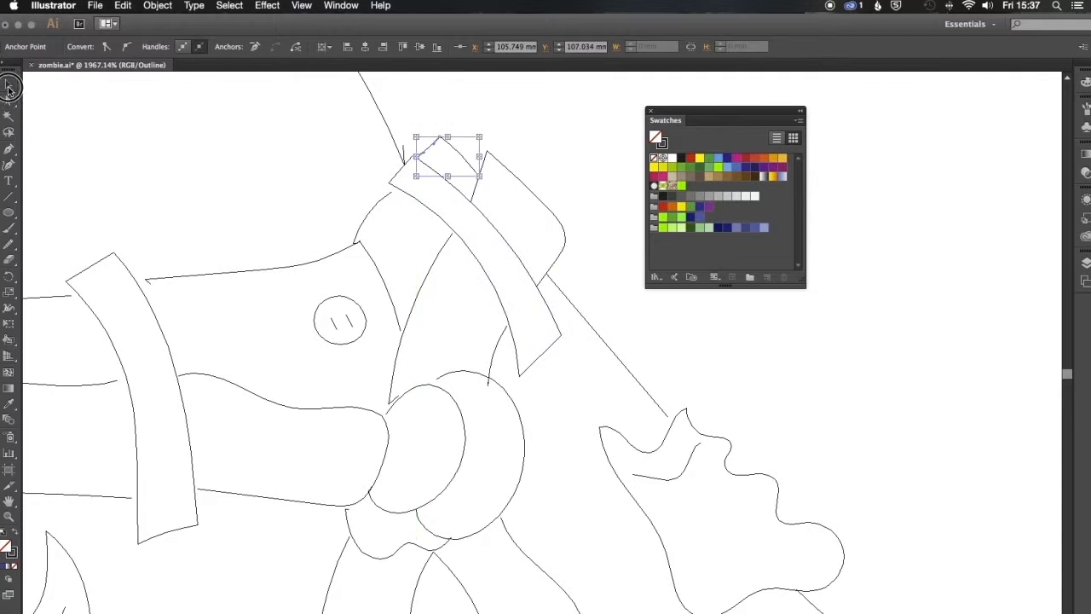
left_click(310, 280)
key("super+y")
Fill the small waistband piece behind the front belt loop with the darker blue using the Live Paint Bucket
left_click(11, 342)
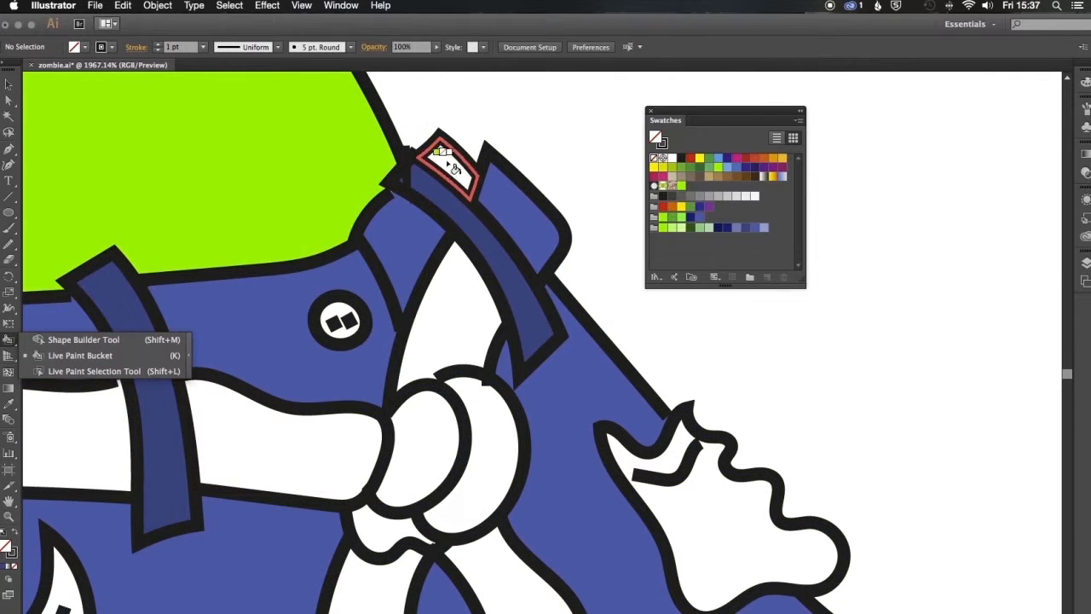
left_click(746, 229)
left_click(507, 210)
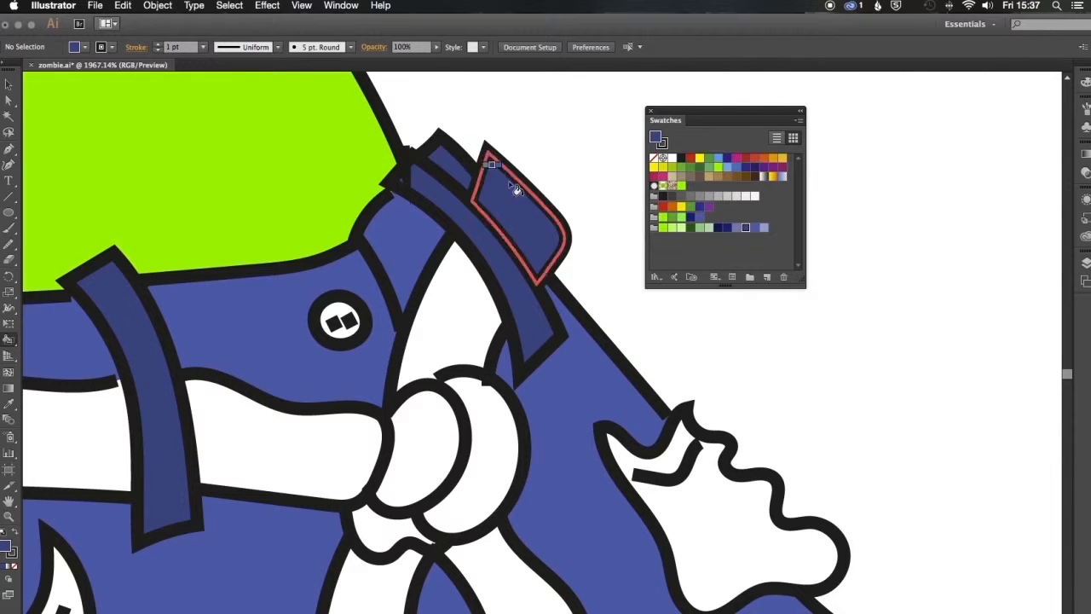
Fill the cloth belt, its knot, hanging ends and the front flap with the lightest blue of the longer swatch group
left_click(764, 227)
left_click(546, 238)
left_click(456, 307)
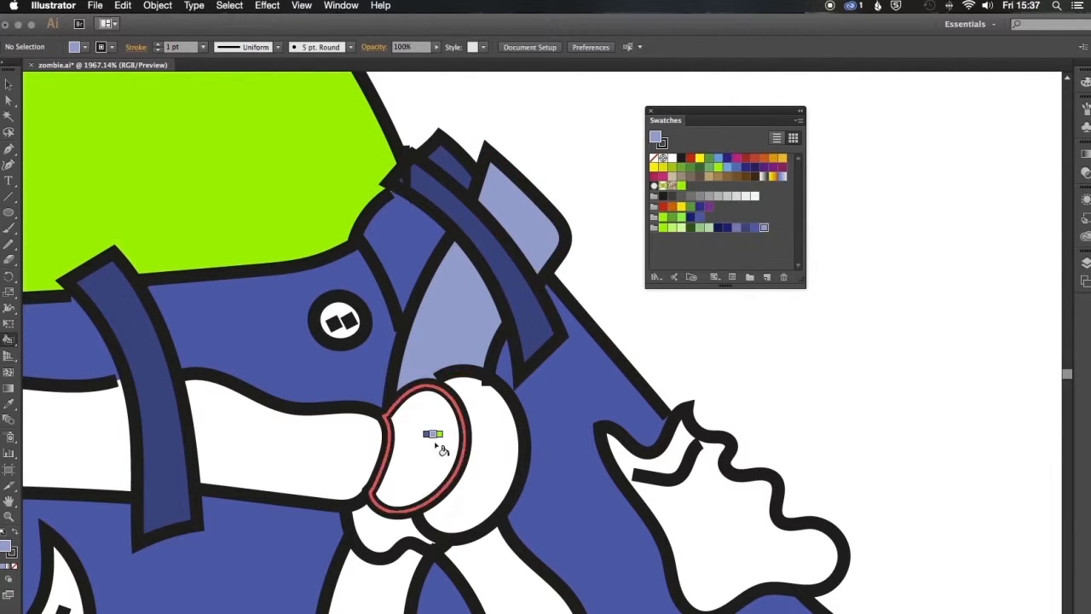
left_click(438, 438)
left_click(389, 572)
left_click(207, 445)
scroll(207, 445, "left", 5)
left_click(357, 398)
scroll(366, 358, "down", 5)
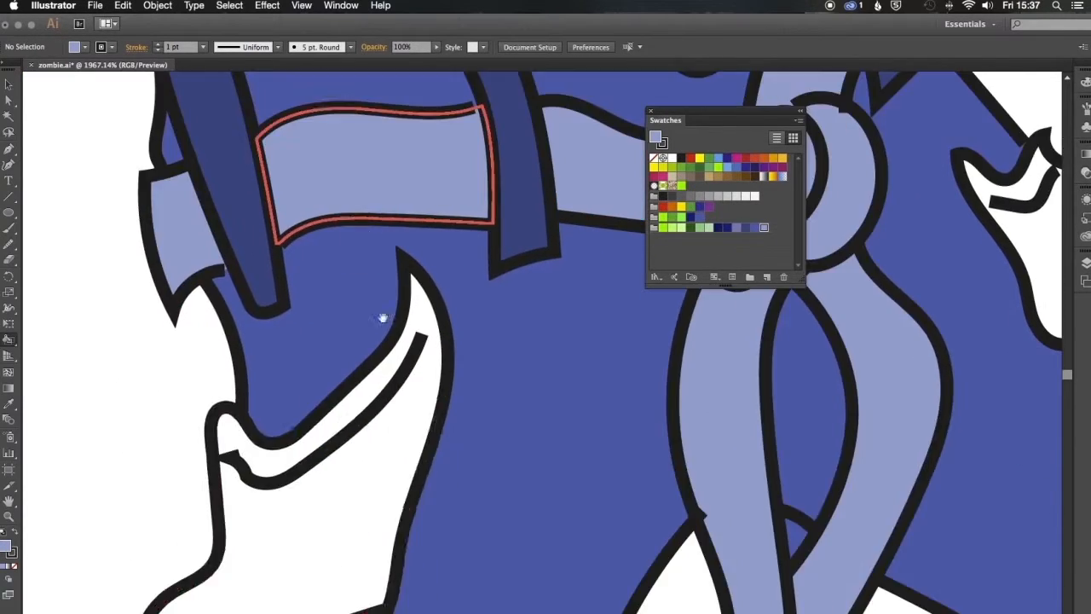
scroll(214, 409, "right", 6)
Try a dark navy fill on the torn rear pocket
left_click(731, 227)
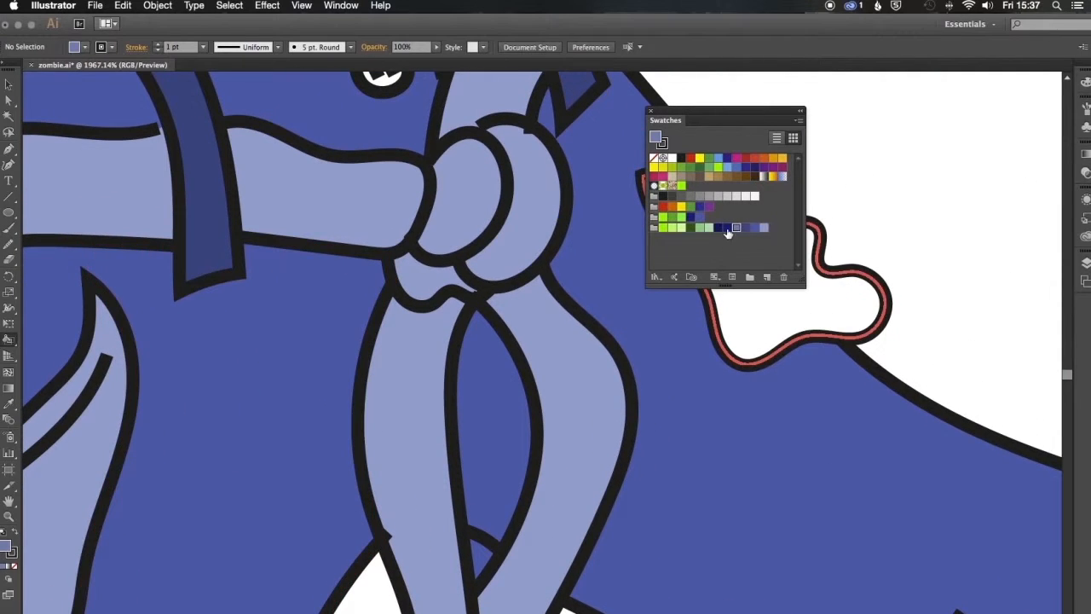
left_click(85, 440)
scroll(588, 429, "down", 5)
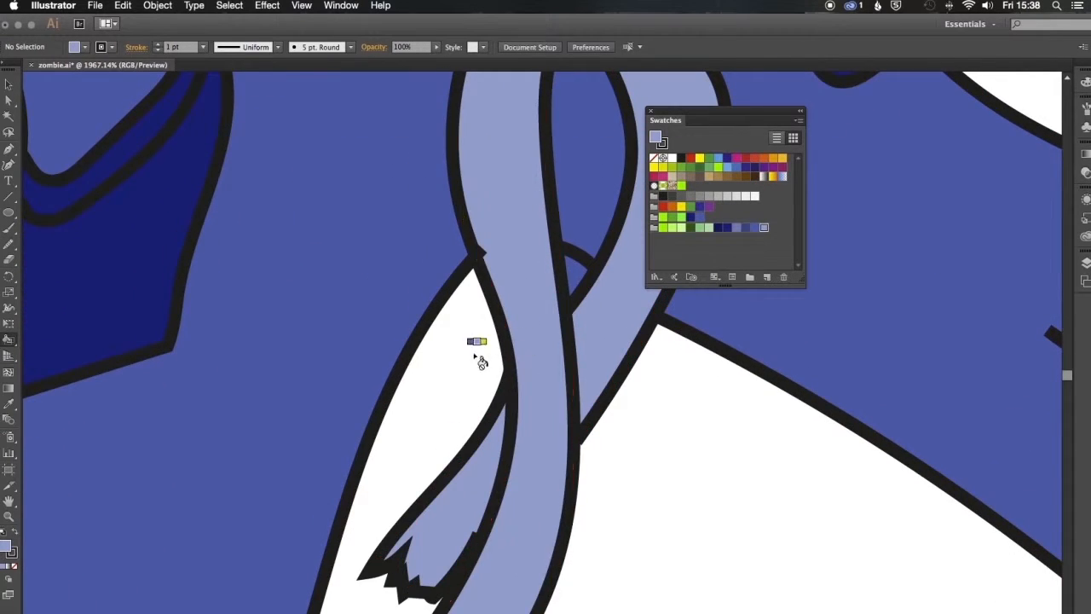
Fill the inner gaps at the ragged hems of both trouser legs with the darkest navy swatch
scroll(478, 375, "down", 3)
left_click(718, 228)
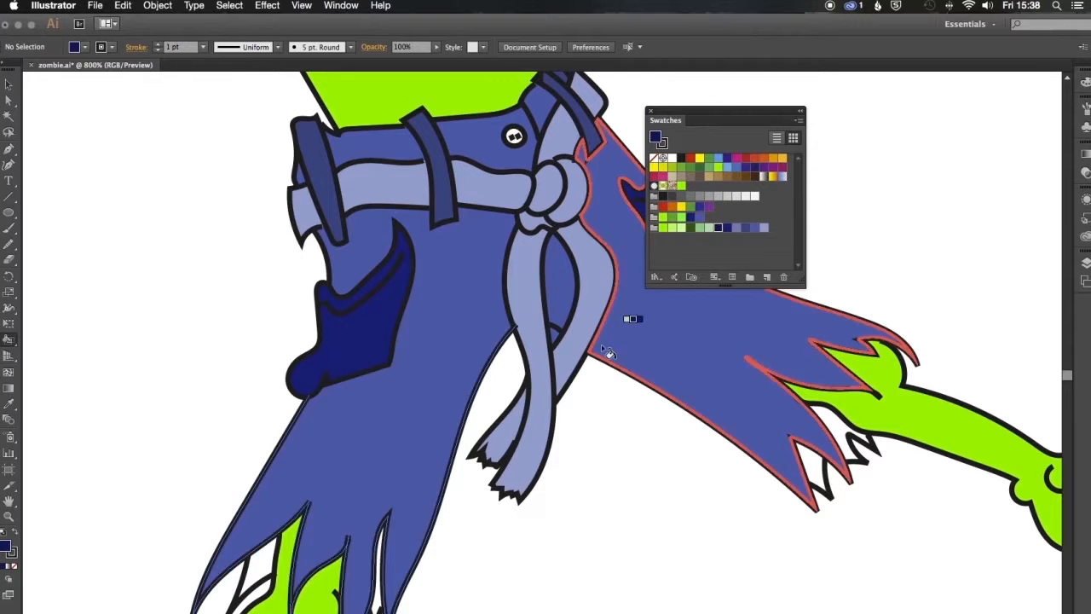
left_click(260, 560)
left_click(814, 465)
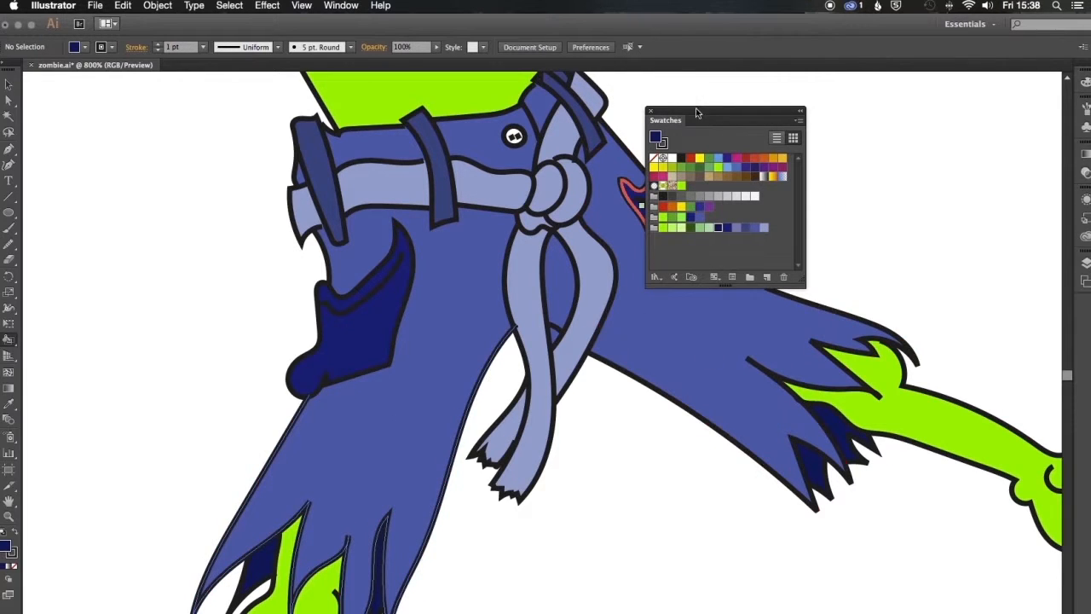
Fill both torn pockets with the lightest blue and the waistband button with yellow
left_click_drag(724, 120, 855, 138)
left_click(893, 245)
left_click(665, 213)
left_click(349, 307)
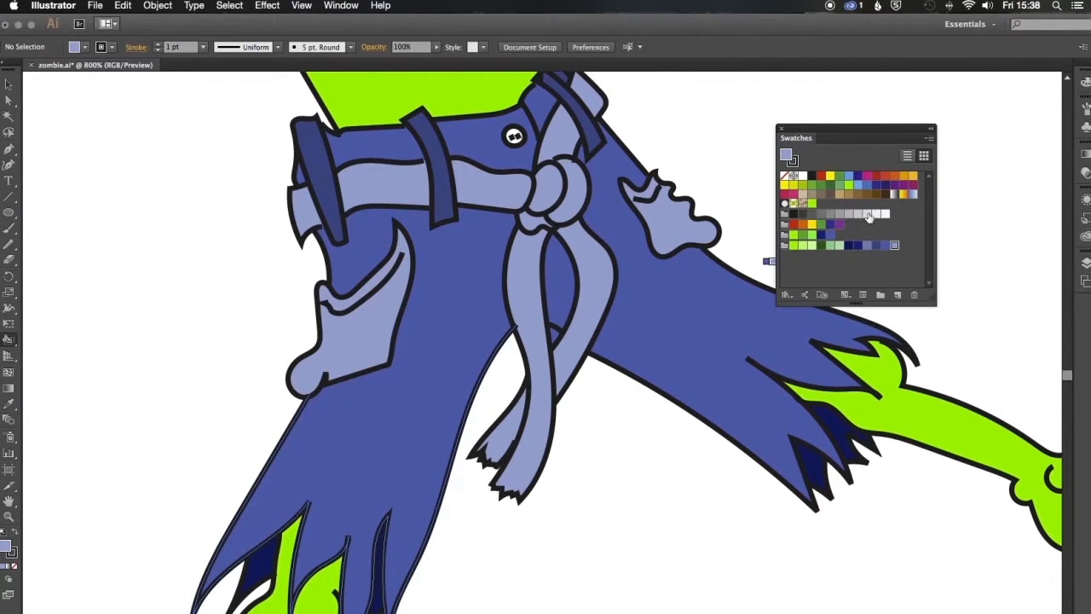
left_click(830, 176)
left_click(514, 137)
Fill the zombie's exposed brain with a mid grey from the grey swatch group
key("super+0")
key("super+plus")
key("super+plus")
key("super+plus")
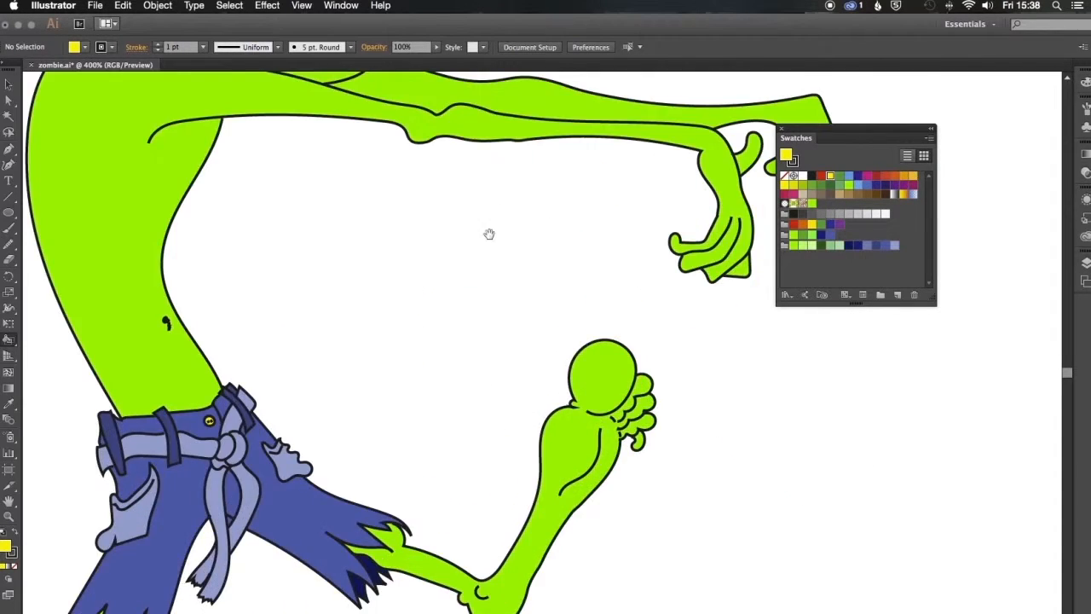
left_click_drag(489, 229, 702, 515)
left_click(839, 214)
left_click(523, 147)
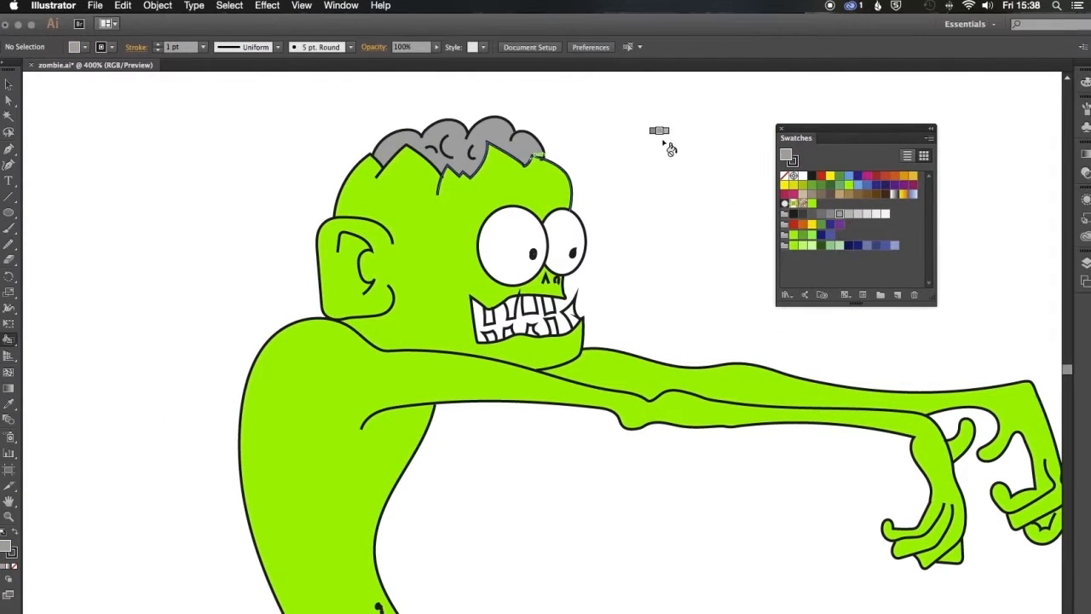
Fill both eyeballs and the closed teeth with the lightest grey of the grey swatch group
left_click(882, 215)
left_click(565, 235)
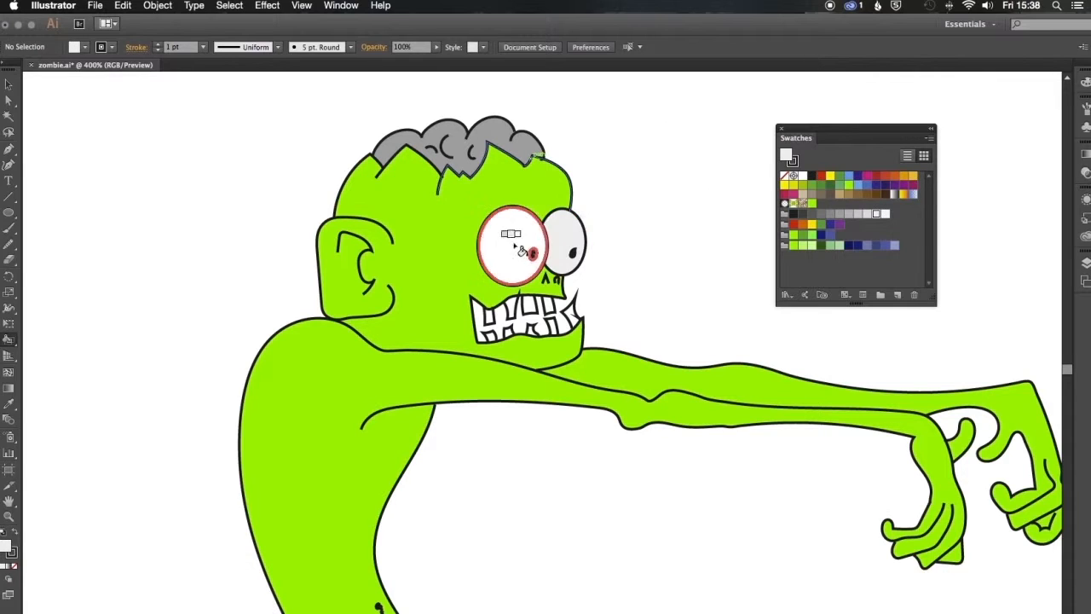
left_click(518, 245)
left_click(884, 214)
left_click(565, 232)
left_click(522, 235)
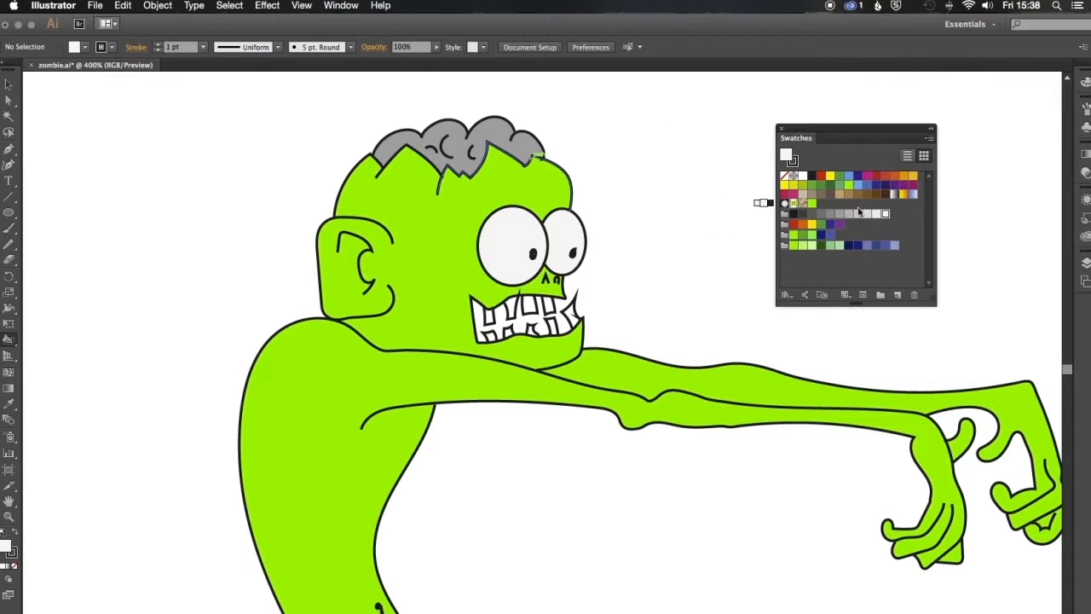
left_click(564, 323)
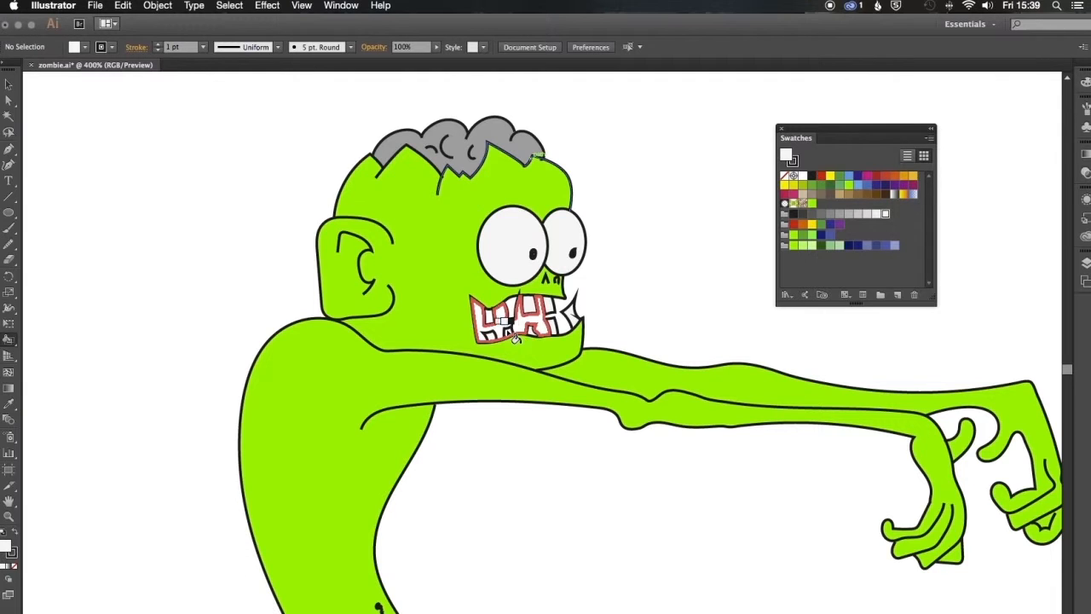
Move the lower end anchors of the two rear bottom teeth onto the lip line to close their outlines
left_click(11, 518)
left_click_drag(460, 294, 580, 354)
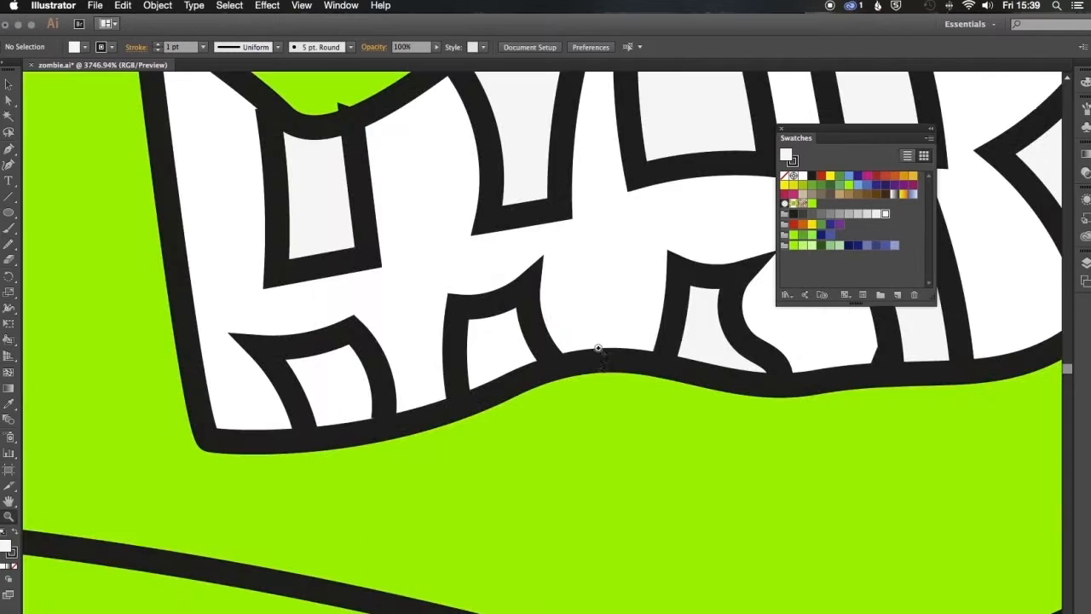
key("super+y")
left_click(11, 100)
left_click(383, 419)
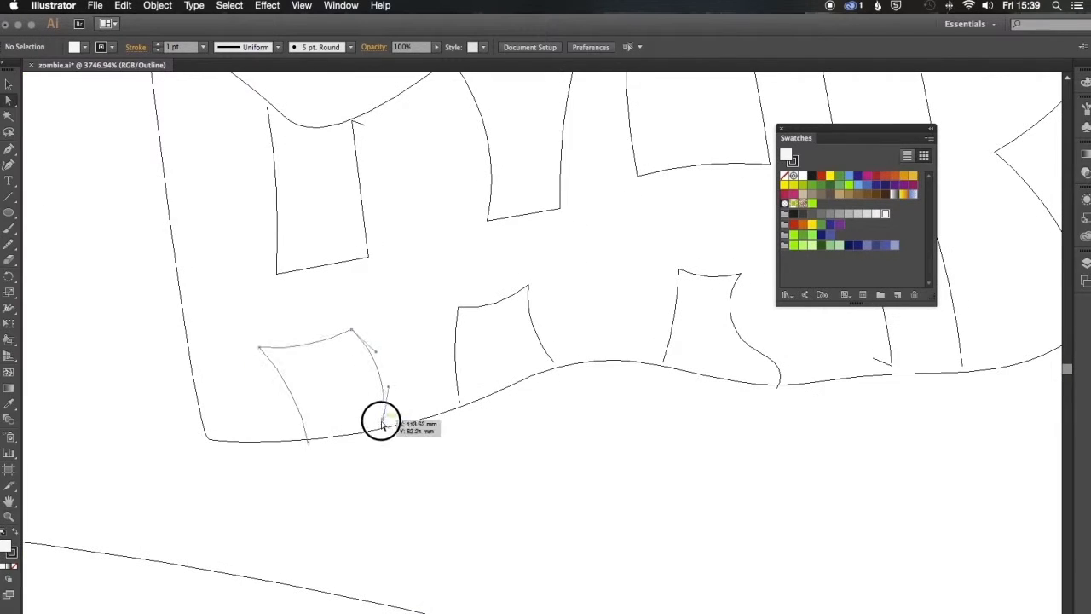
left_click(557, 366)
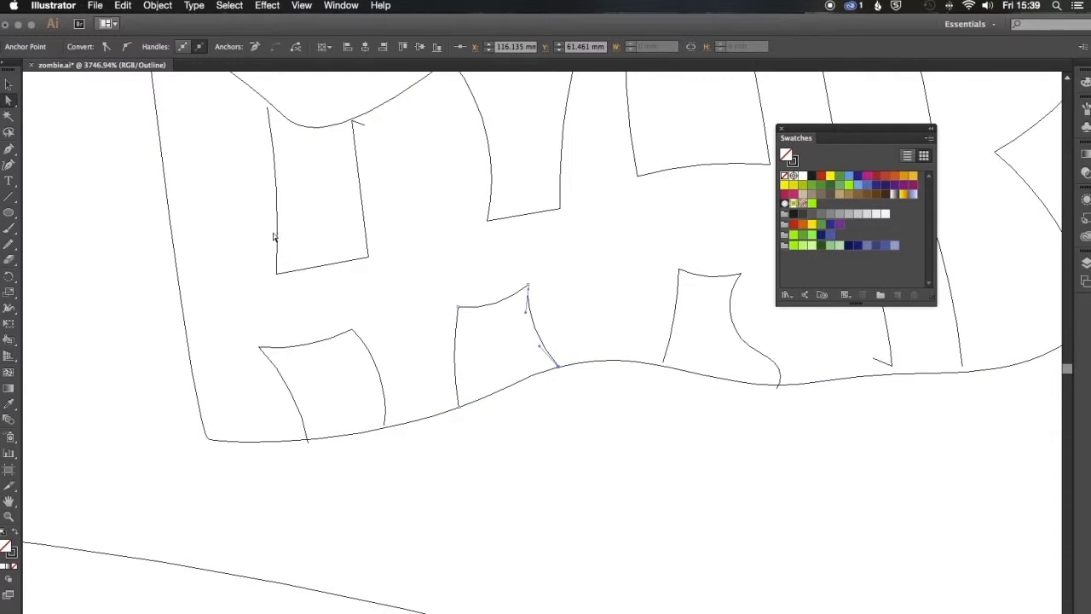
key("super+y")
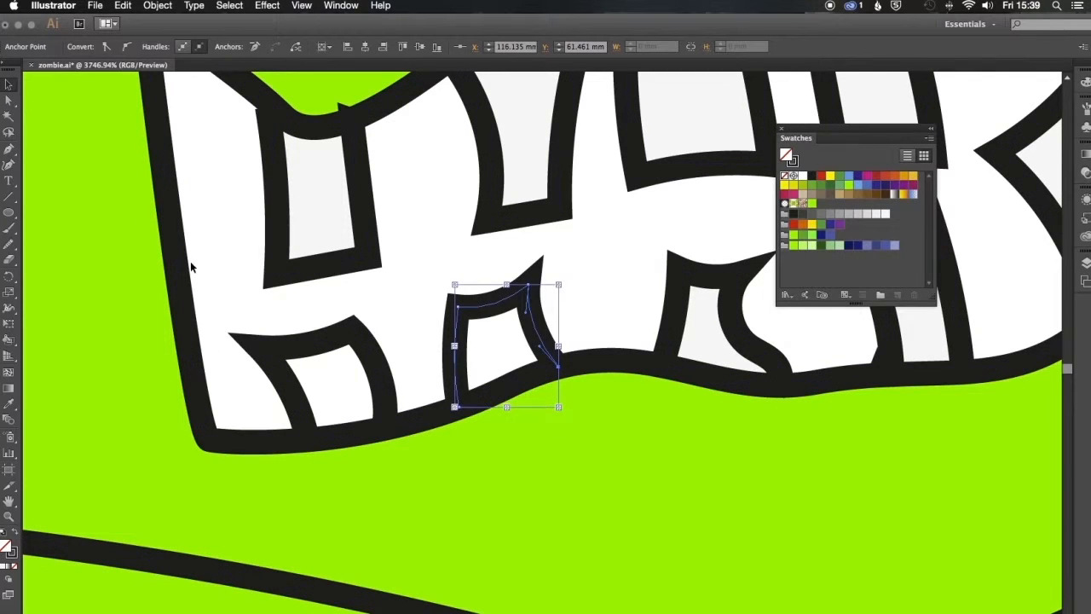
Fill the remaining teeth with the same lightest grey using the Live Paint Bucket
left_click(95, 270)
left_click(10, 339)
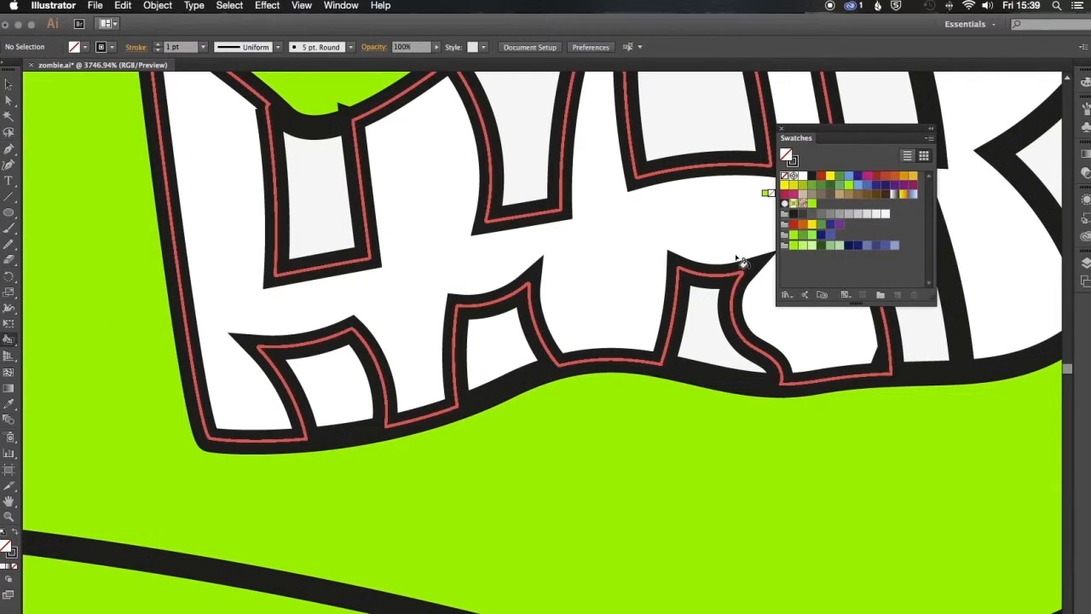
left_click(883, 214)
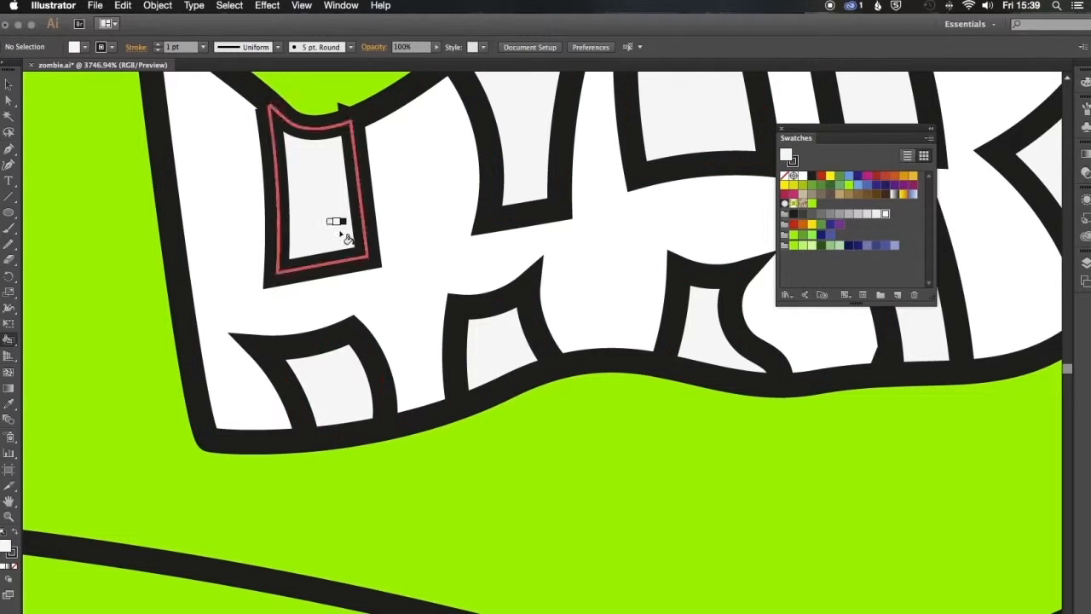
scroll(598, 281, "right", 2)
left_click_drag(598, 281, 518, 360)
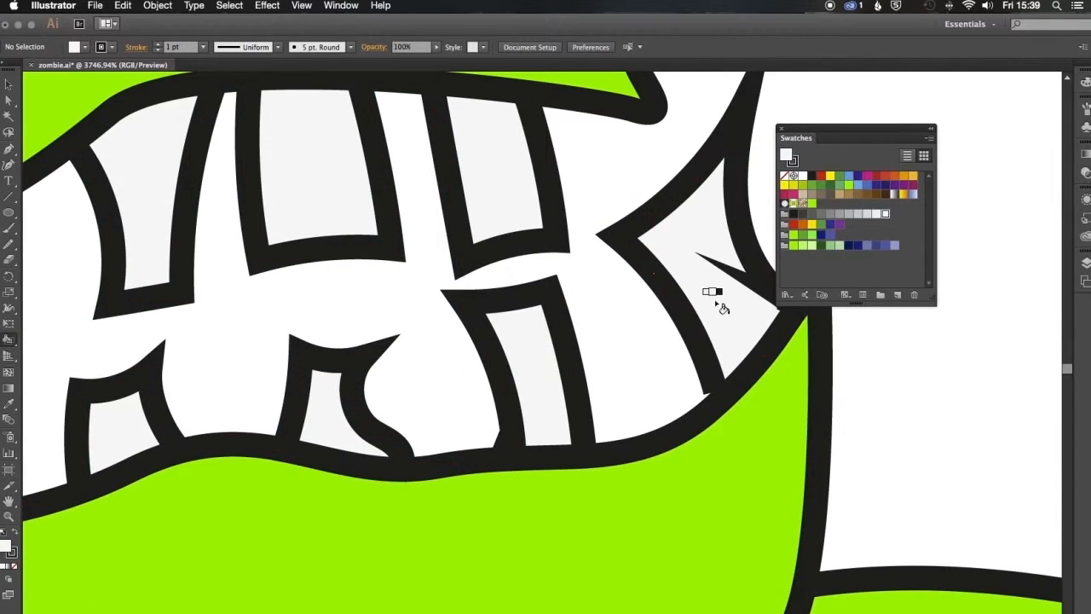
left_click_drag(710, 292, 504, 263)
Remove the spike poking above the upper lip by adjusting the upper end anchor of the tooth below it
scroll(565, 389, "up", 10)
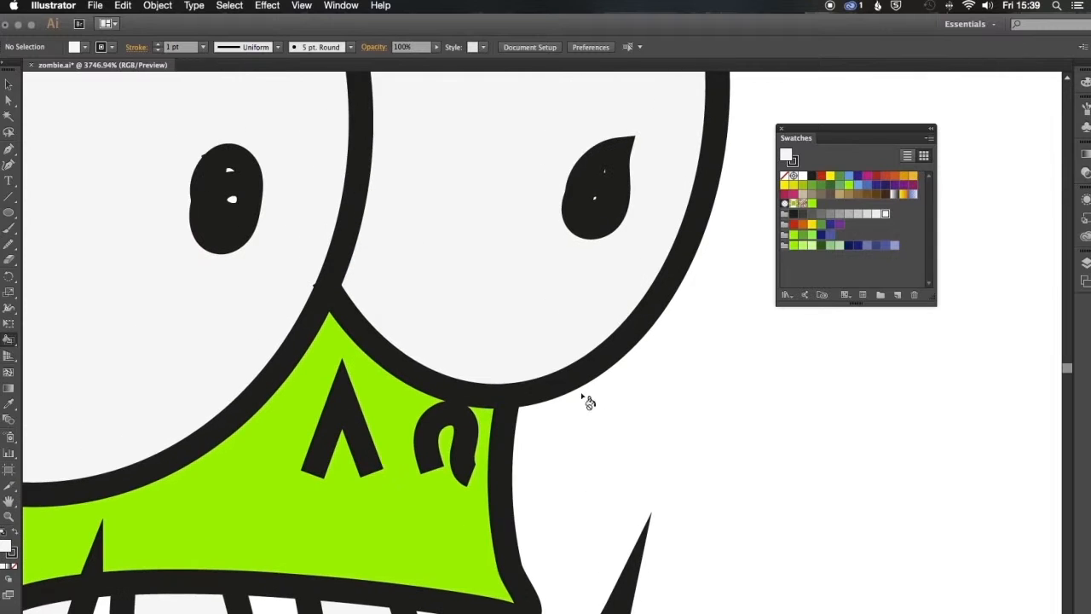
scroll(276, 511, "down", 3)
scroll(275, 511, "left", 5)
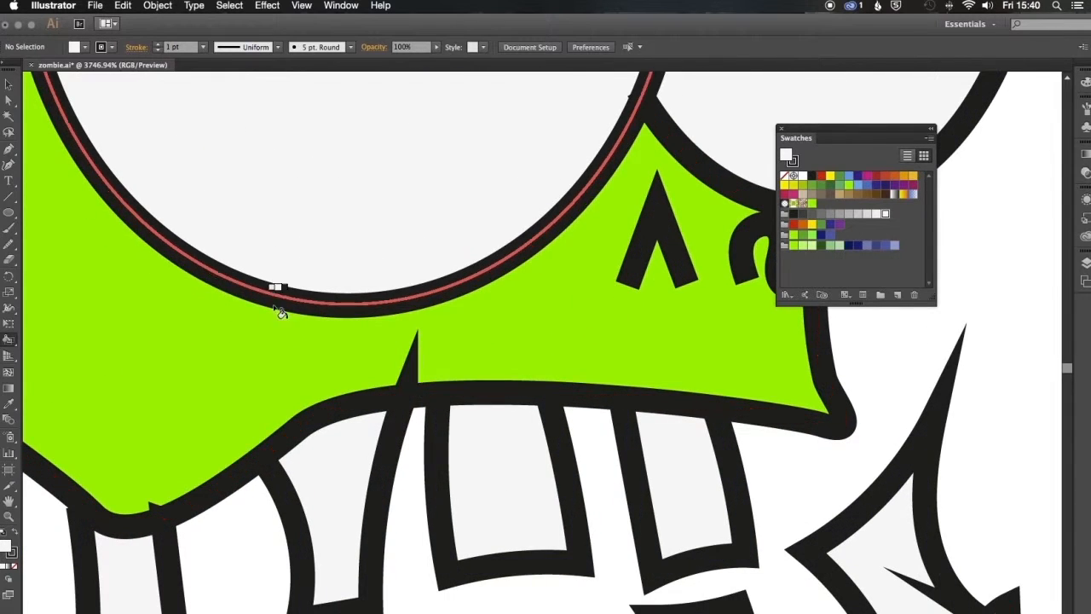
key("super+y")
left_click(10, 100)
left_click(407, 405)
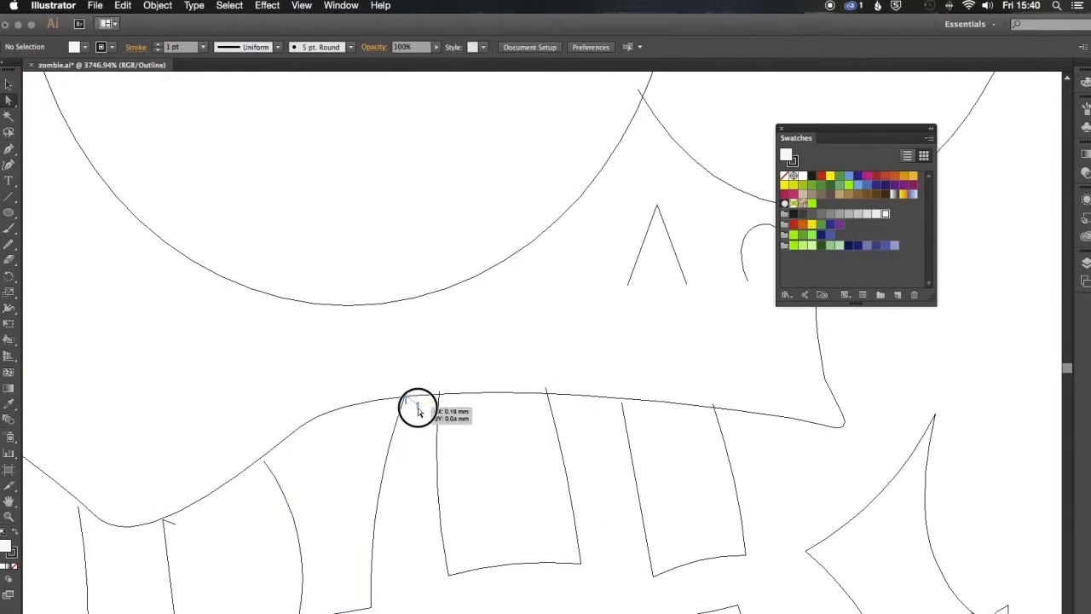
key("super+y")
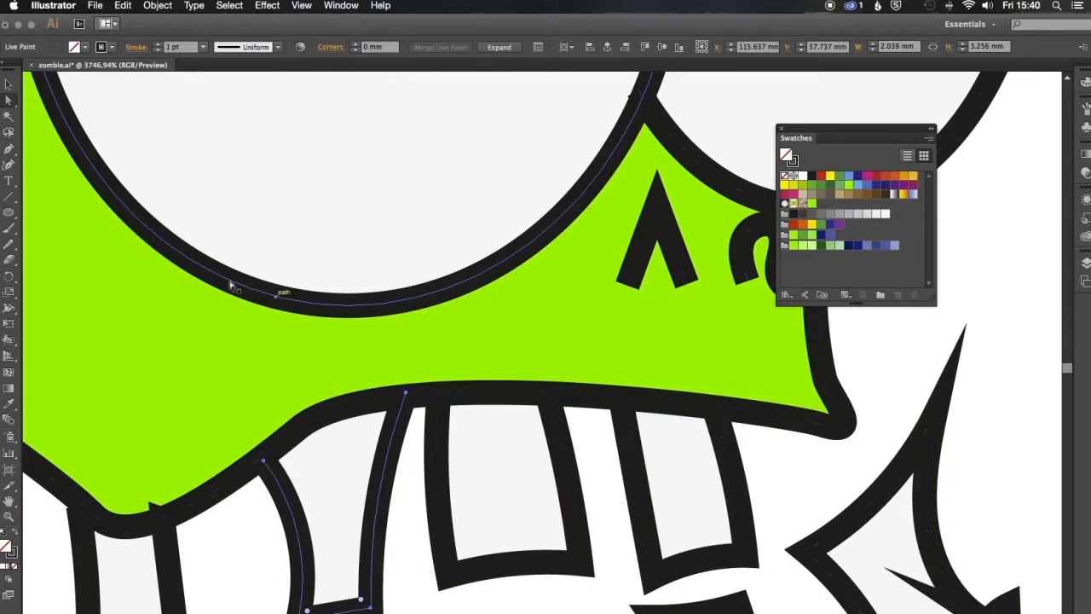
left_click(873, 349)
Remove the outline stroke from the whole coloured zombie Live Paint group and save the document
key("super+0")
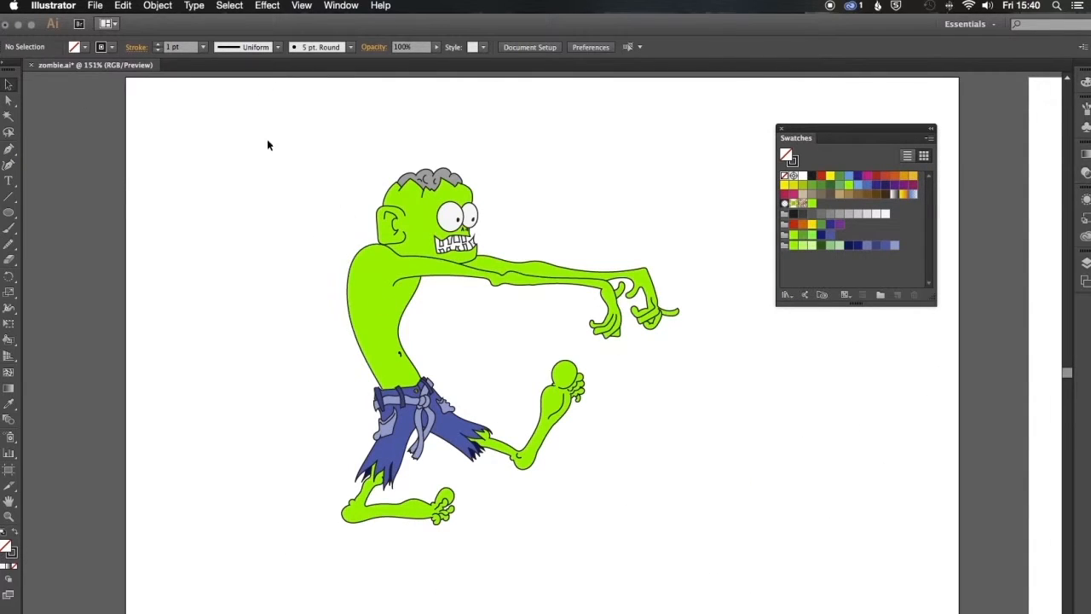
mouse_move(281, 198)
left_mouse_down()
mouse_move(623, 516)
mouse_move(722, 578)
left_mouse_up()
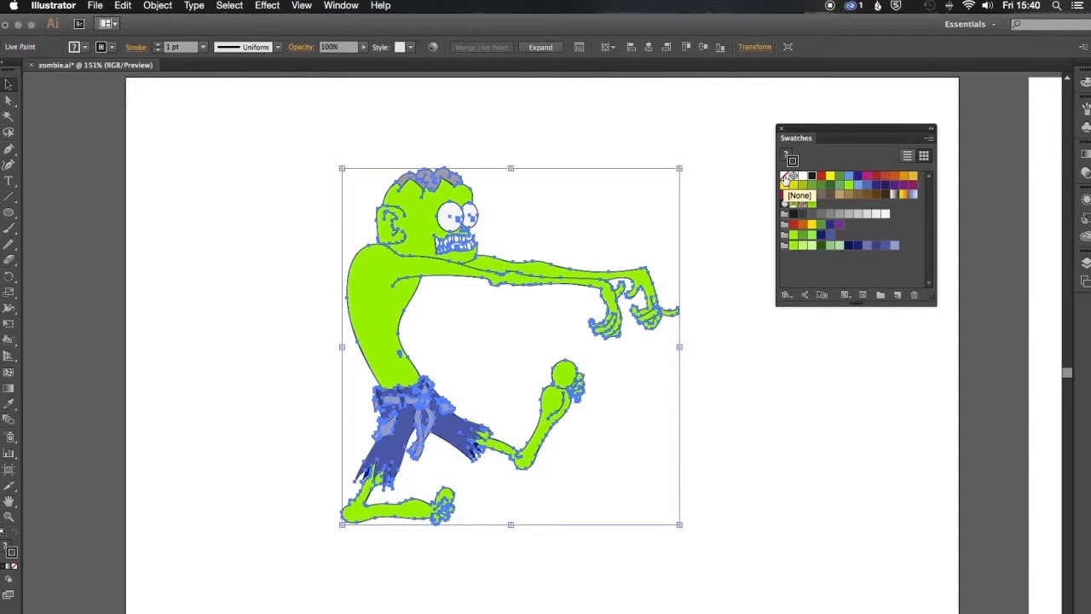
left_click(785, 177)
left_click(726, 208)
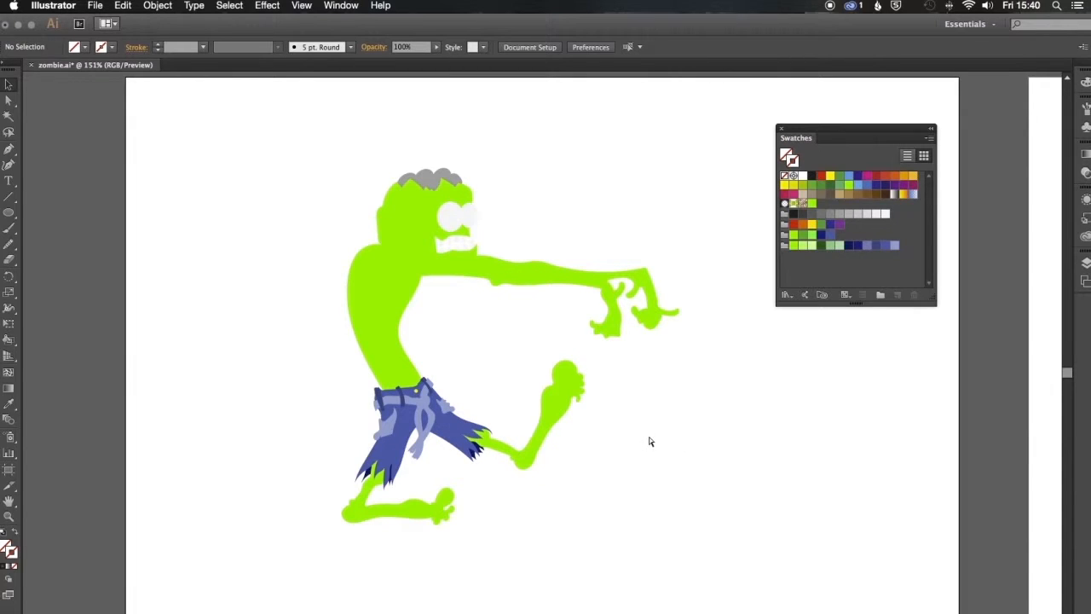
key("super+s")
mouse_move(735, 422)
left_mouse_down()
mouse_move(487, 418)
mouse_move(500, 405)
left_mouse_up()
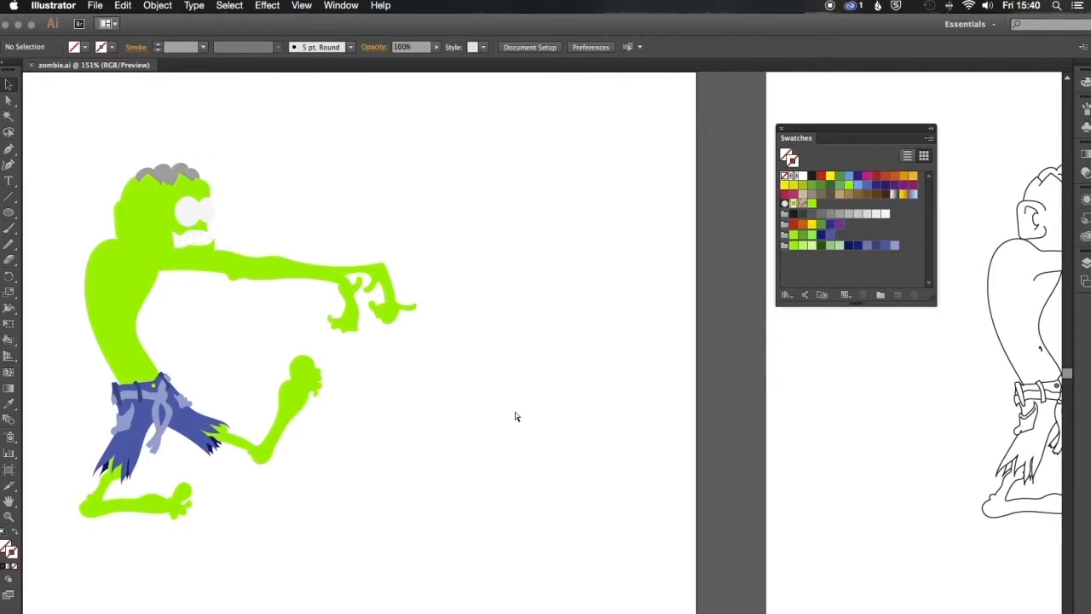
Duplicate the zombie line art from the second artboard onto the first artboard, beside the coloured zombie
key("super+1")
left_click_drag(667, 368, 463, 389)
left_click_drag(583, 247, 886, 524)
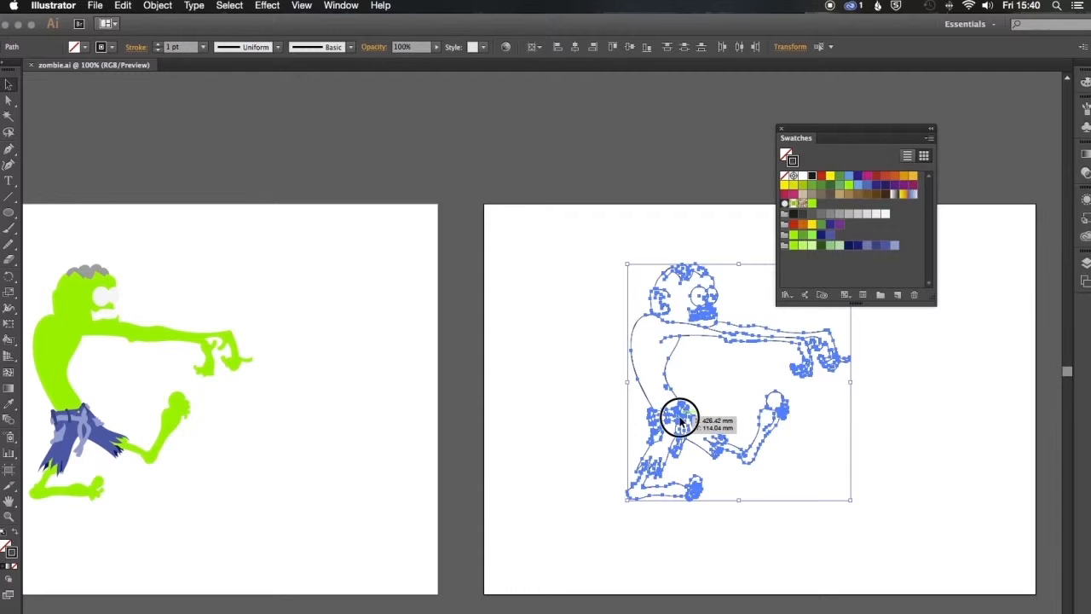
left_click_drag(678, 419, 328, 436)
left_click_drag(534, 450, 782, 484)
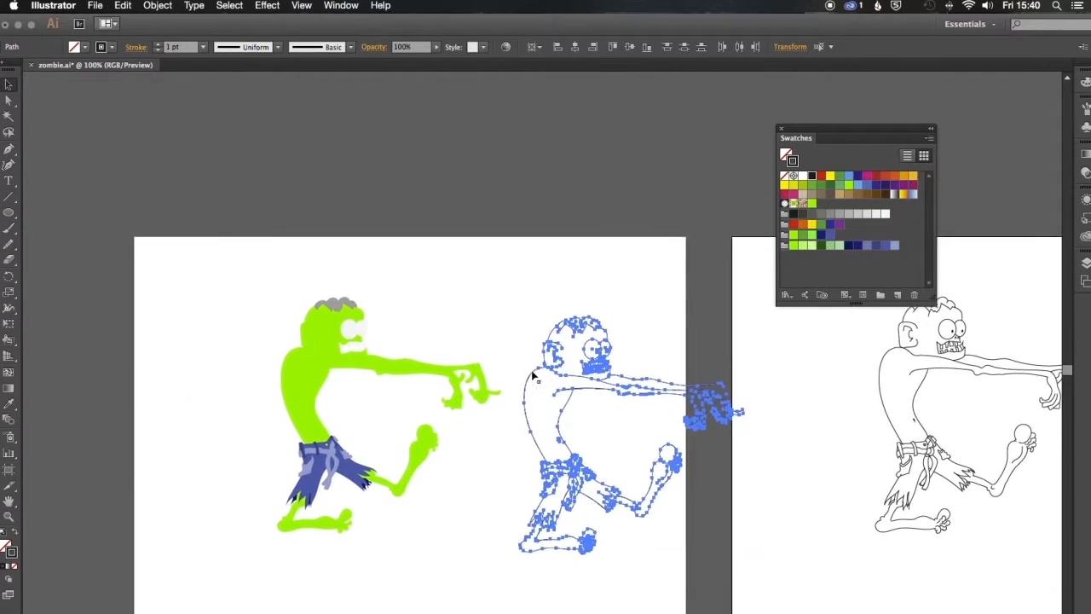
left_click_drag(597, 367, 546, 305)
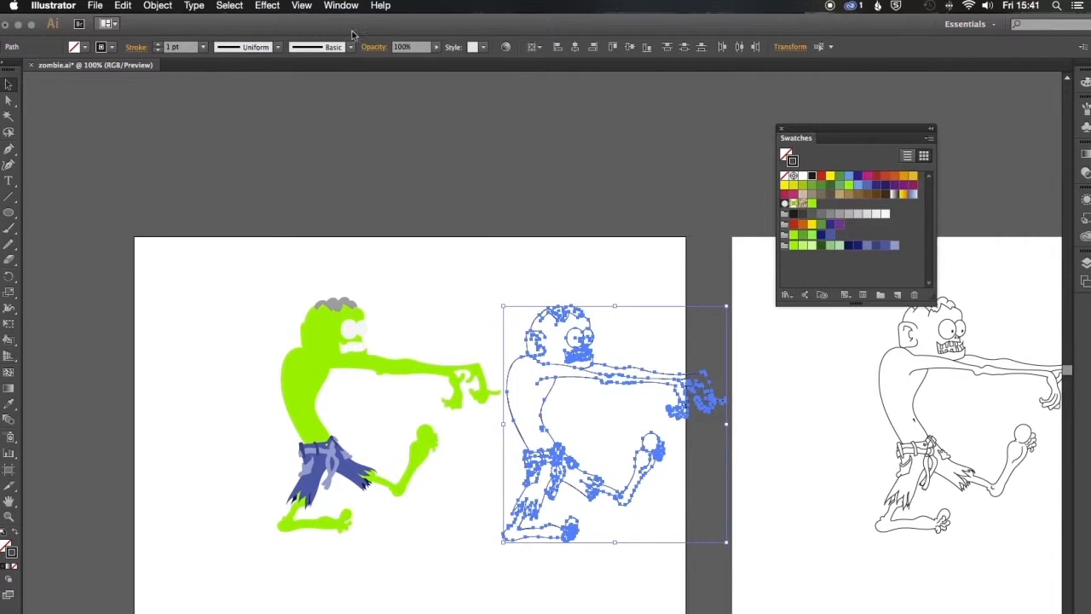
Apply the elliptical width profile, tapered at both ends, to the strokes of the copied line art
left_click(278, 48)
left_click(253, 92)
left_click(450, 272)
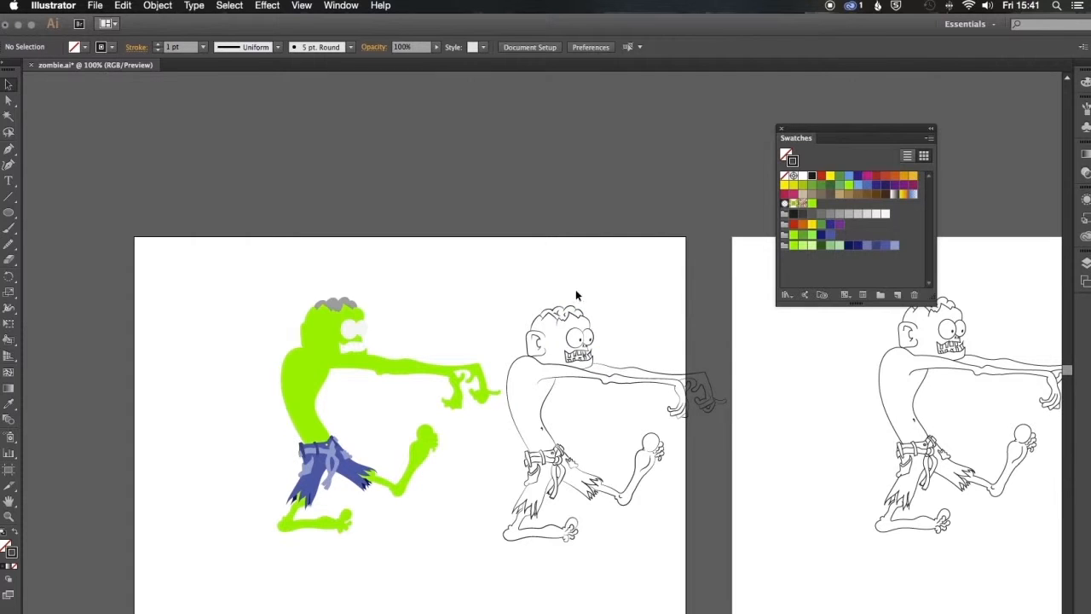
Try a 2 pt stroke weight on the tapered line art copy and inspect the lines up close
key("super+equal")
key("super+equal")
key("super+equal")
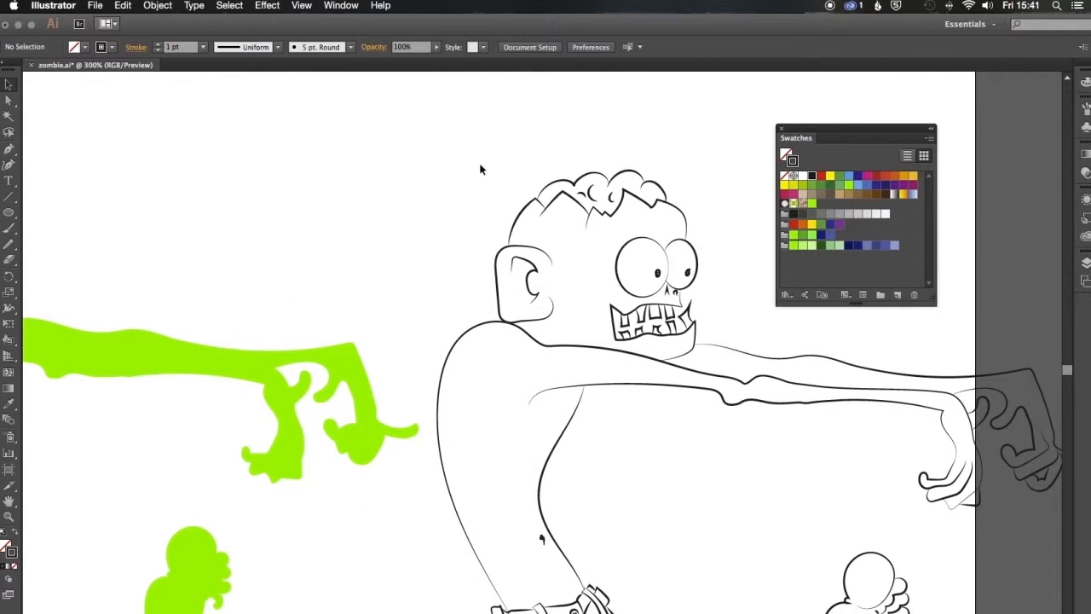
left_click_drag(442, 140, 863, 475)
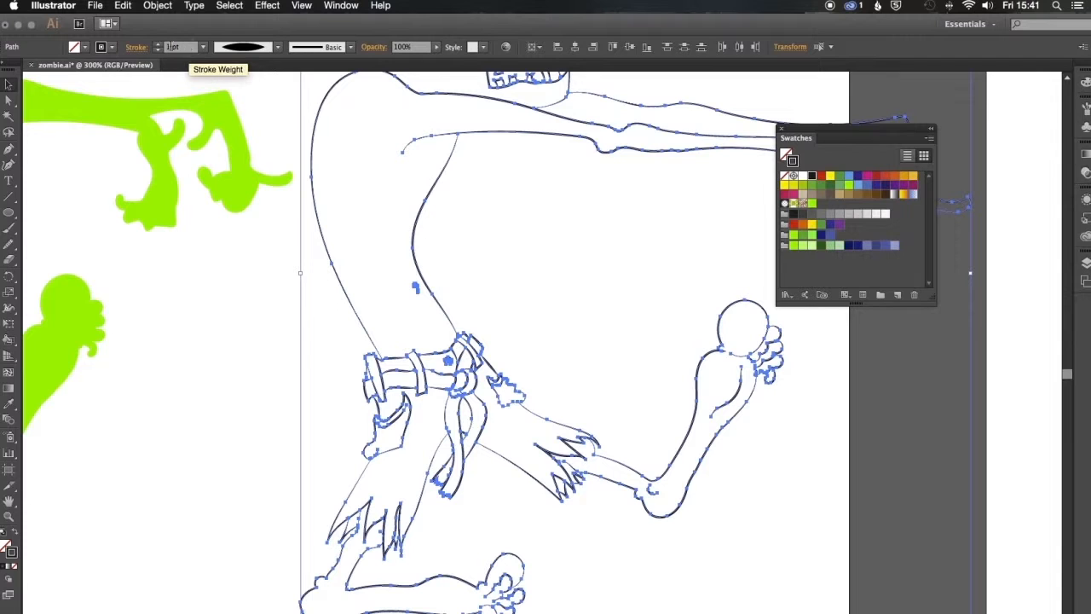
left_click(203, 47)
left_click(222, 119)
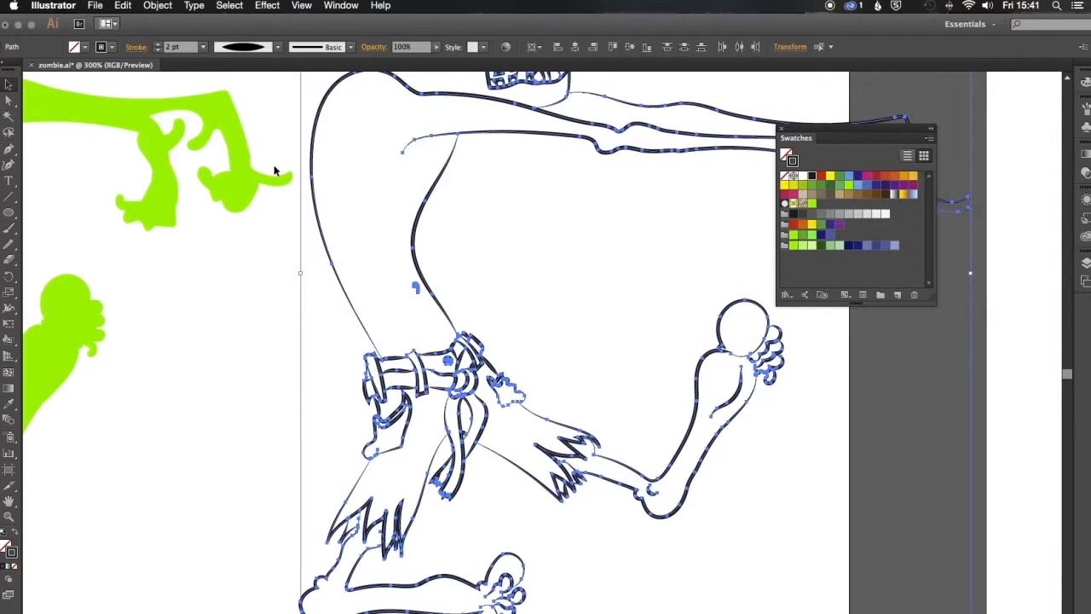
left_click(260, 351)
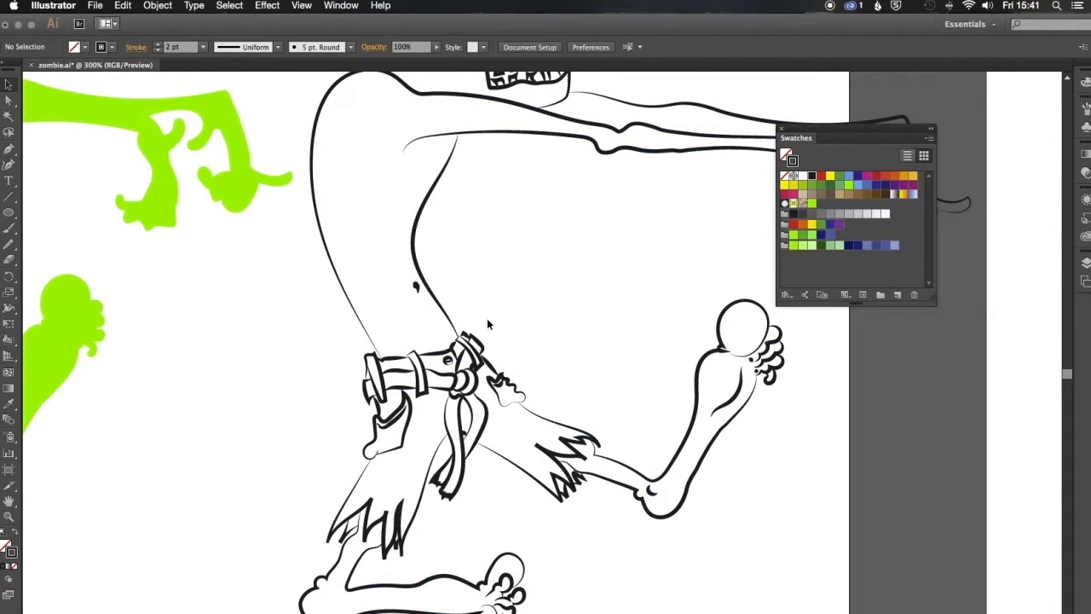
left_click_drag(533, 339, 417, 465)
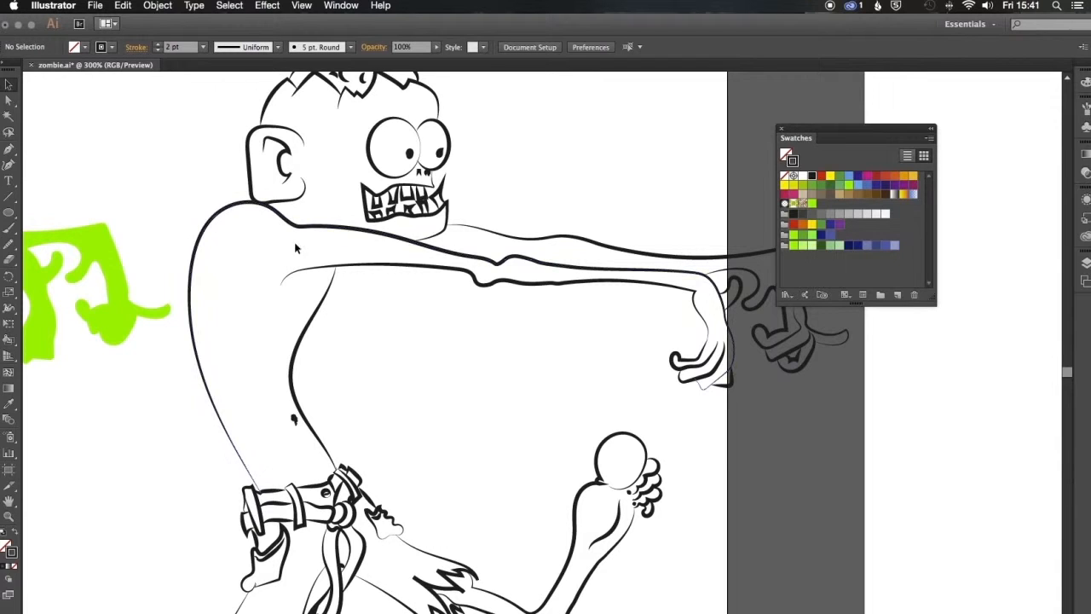
Set the stroke weight of the whole line art copy to 1.5 pt
key("super+minus")
left_click_drag(294, 128, 488, 396)
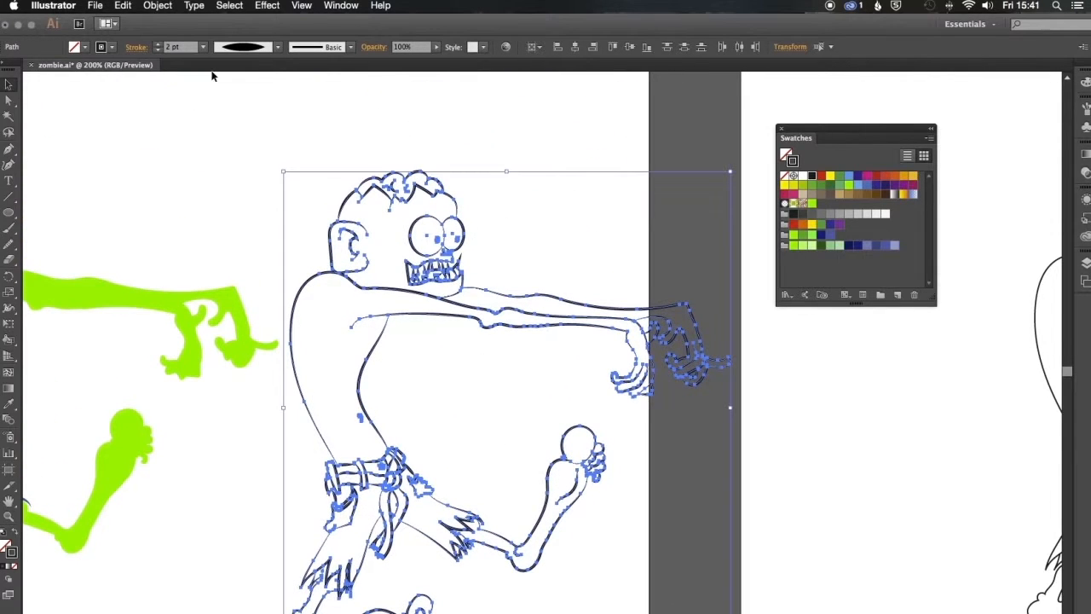
left_click(203, 47)
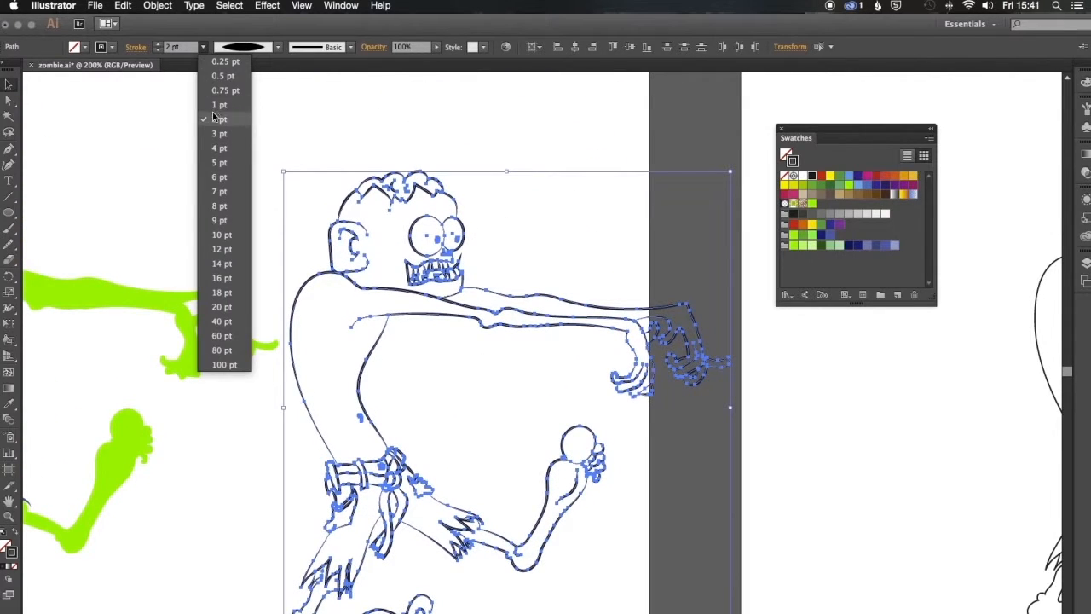
left_click(218, 105)
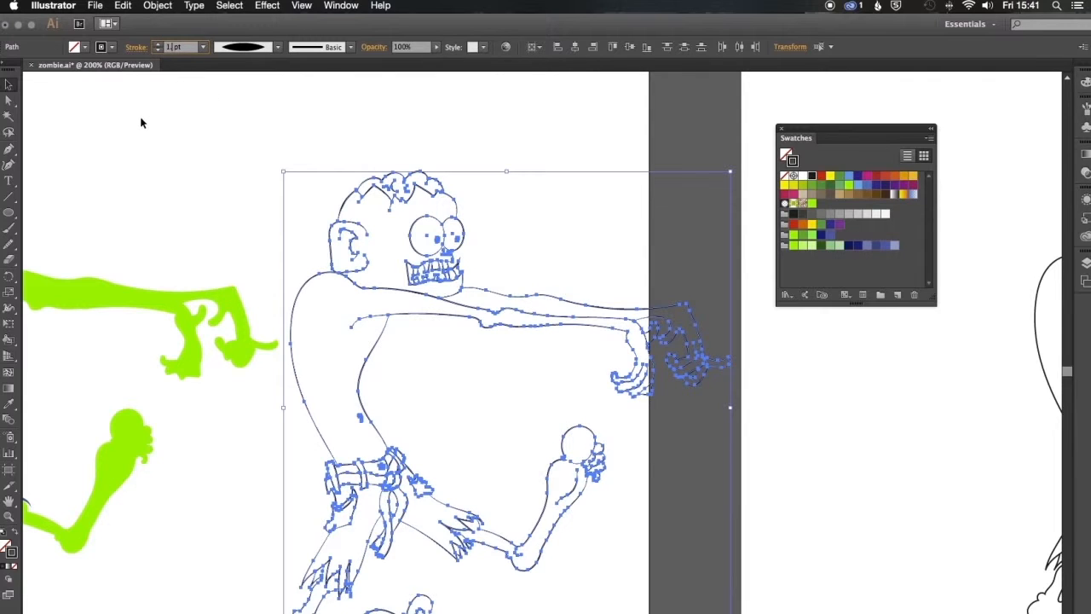
key("Return")
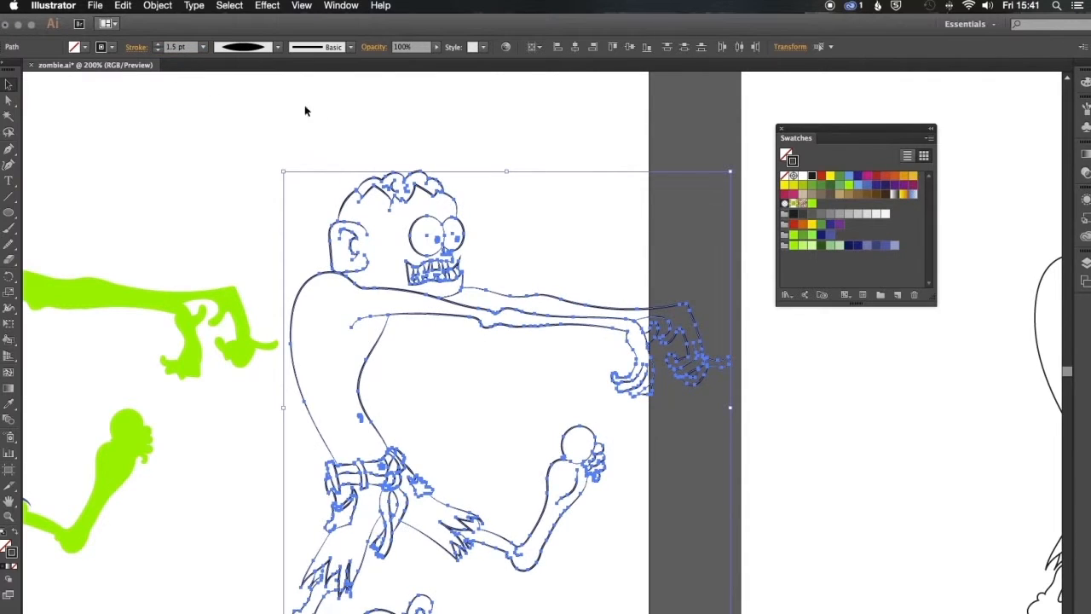
left_click(337, 121)
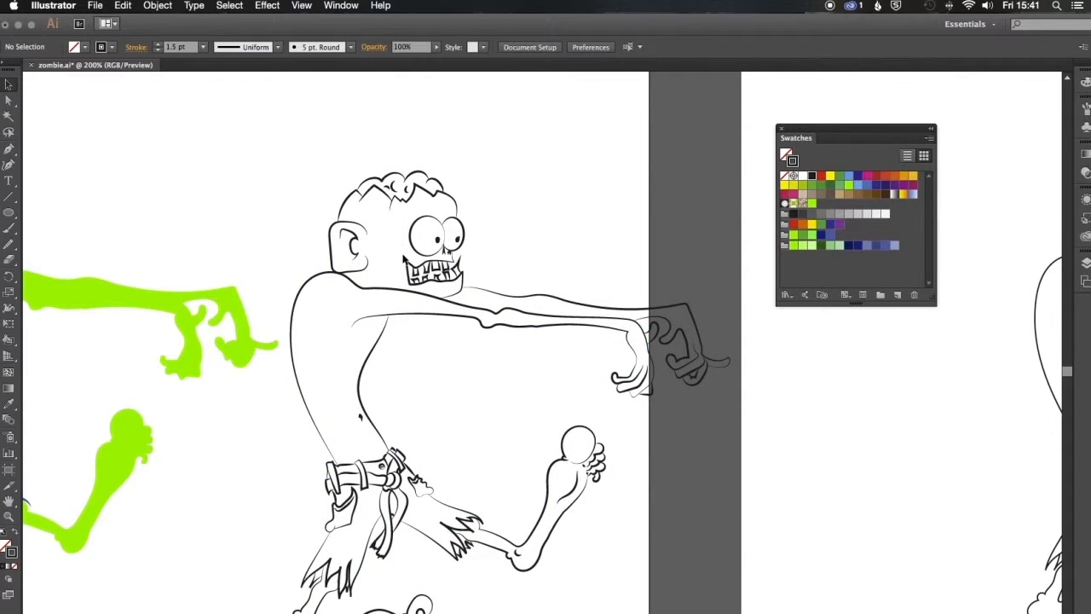
Group all paths of the tapered line art copy into one object
left_click_drag(317, 151, 738, 591)
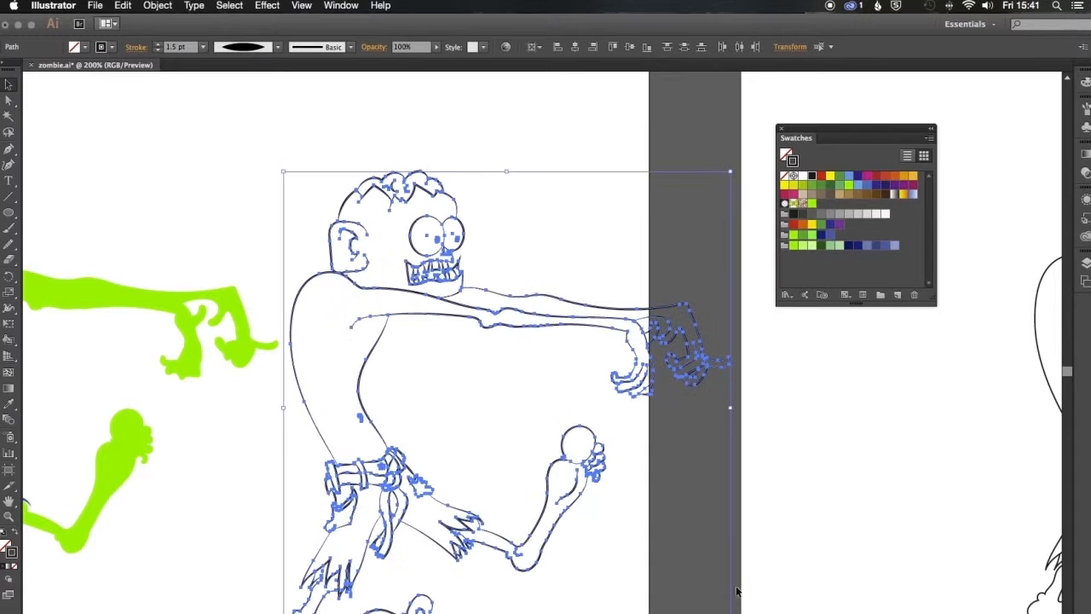
left_click(158, 7)
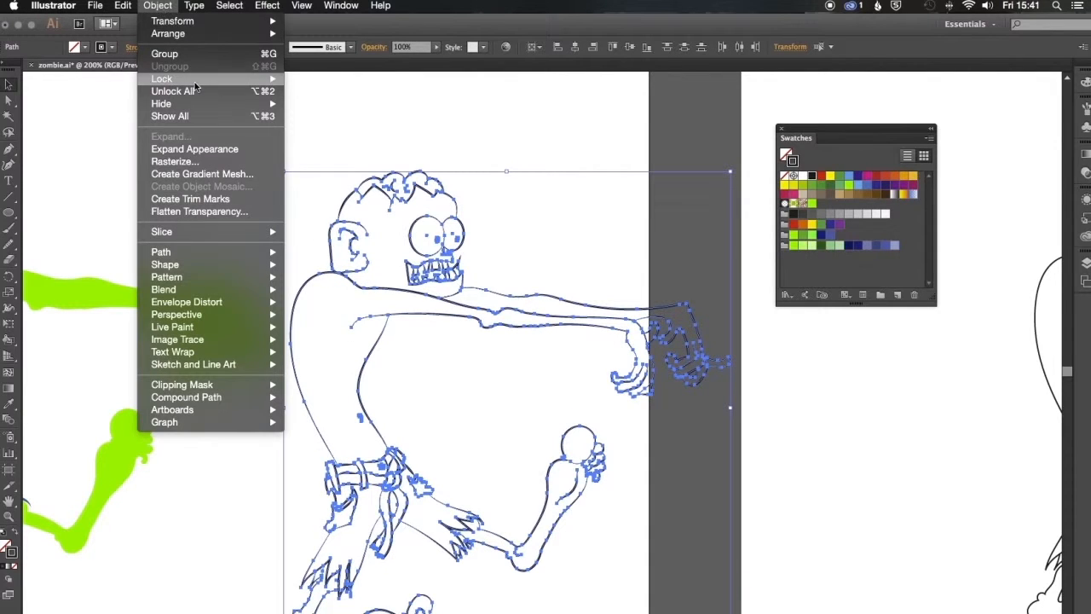
left_click(196, 56)
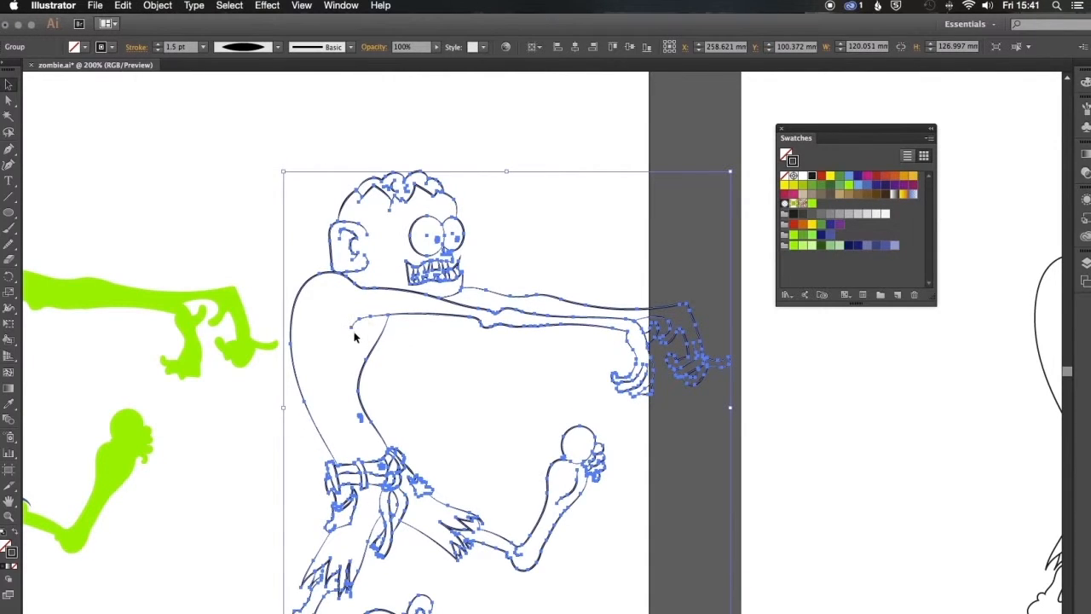
key("super+minus")
key("super+minus")
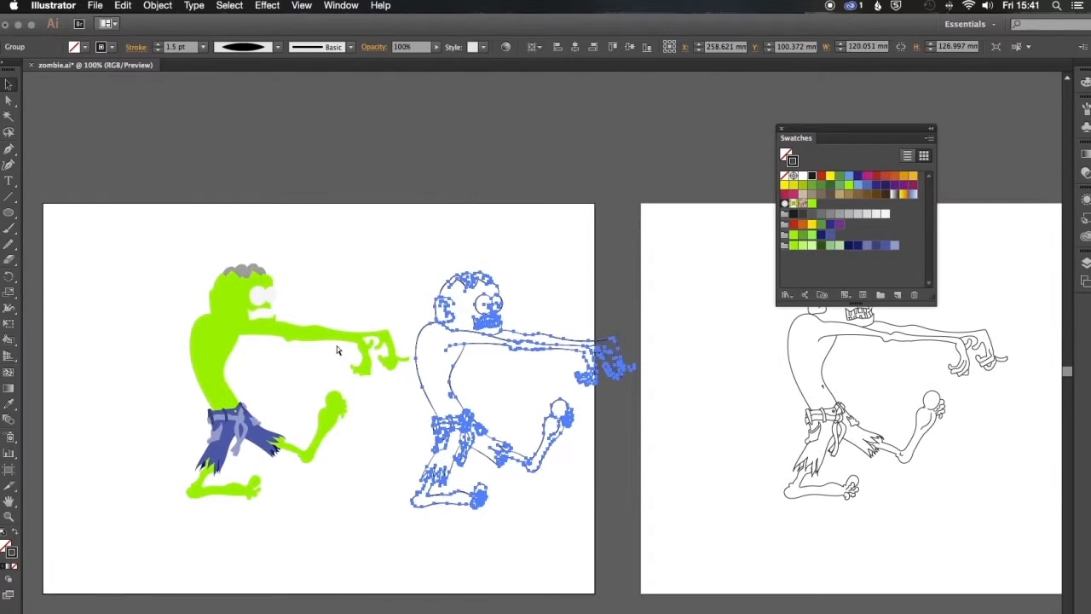
left_click(538, 209)
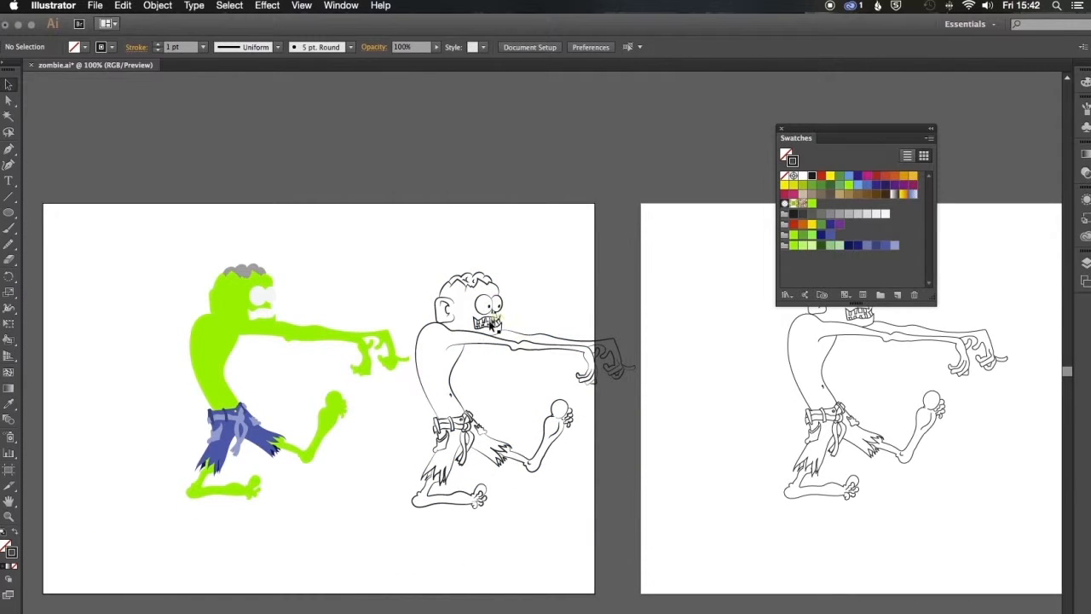
Align the grouped line art exactly over the coloured zombie, check the fit, and close the Swatches panel
left_click_drag(488, 317, 260, 309)
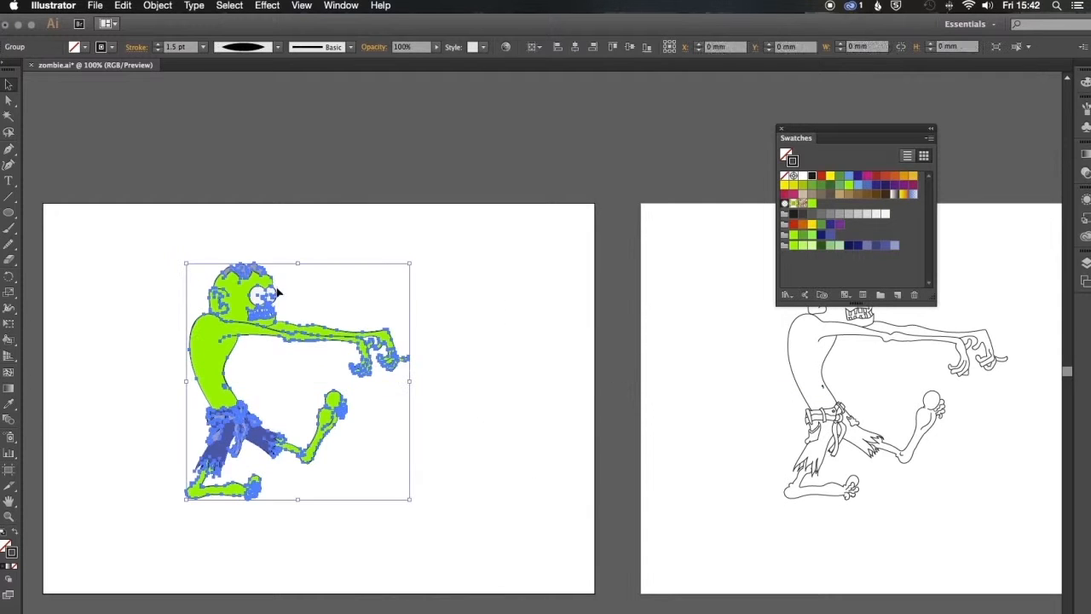
scroll(422, 337, "up", 5)
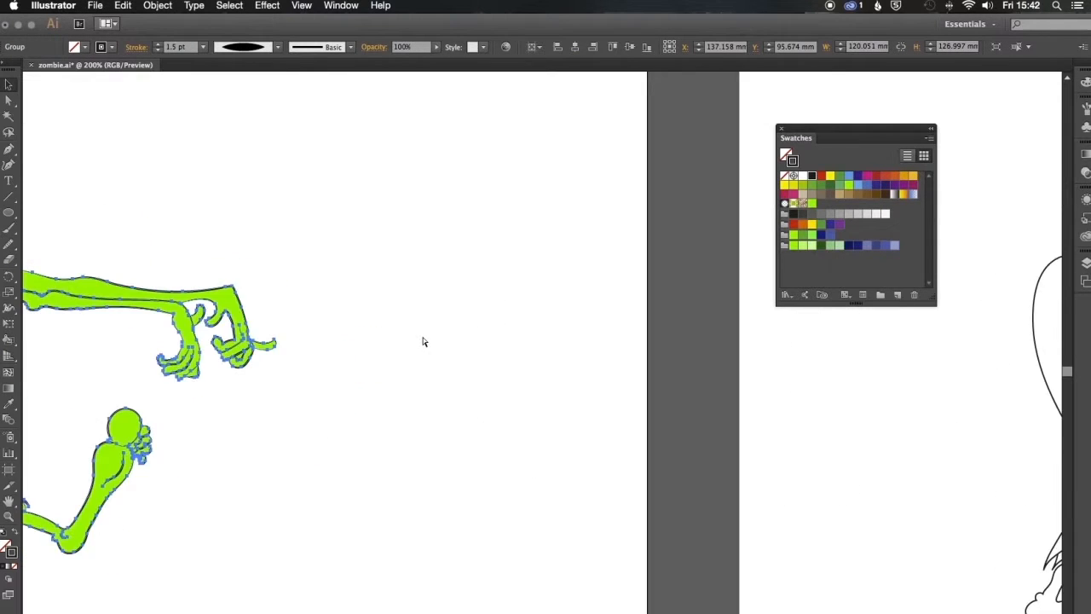
left_click_drag(464, 429, 686, 443)
left_click_drag(267, 360, 504, 374)
left_click(506, 373)
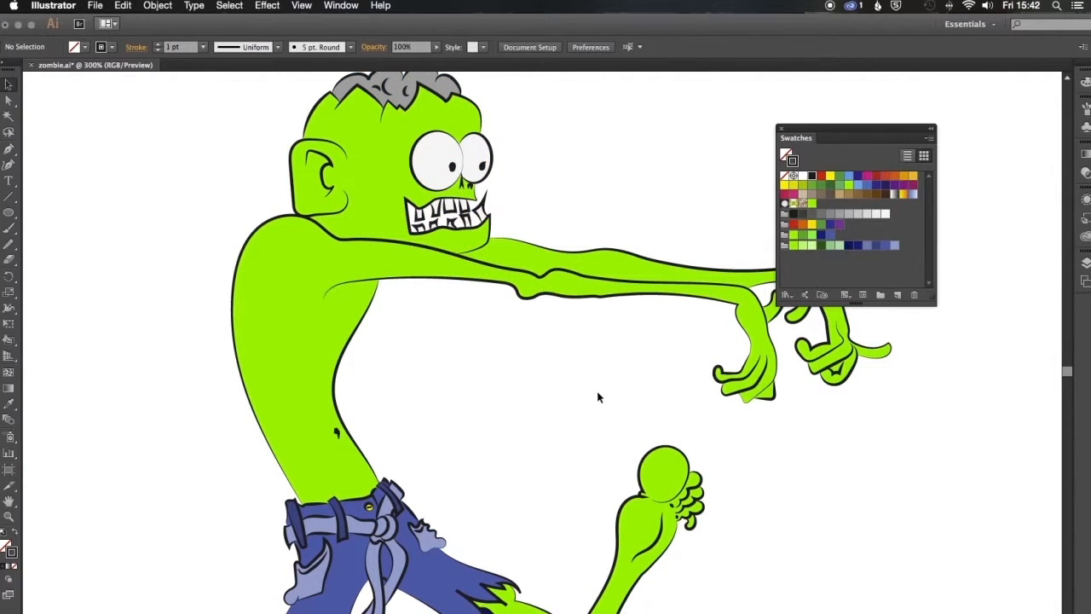
key("super+minus")
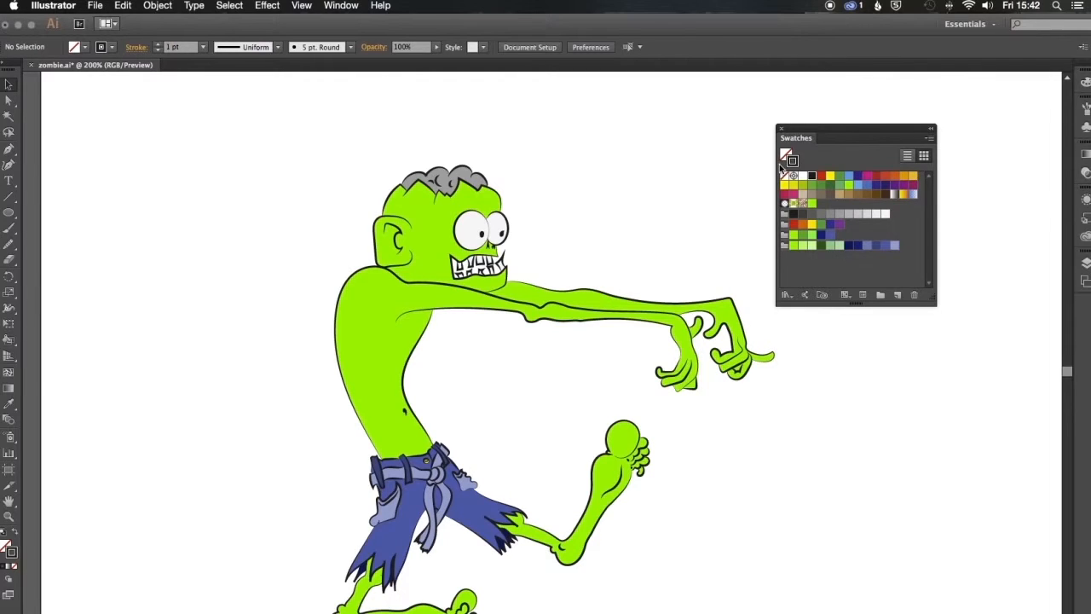
left_click(780, 130)
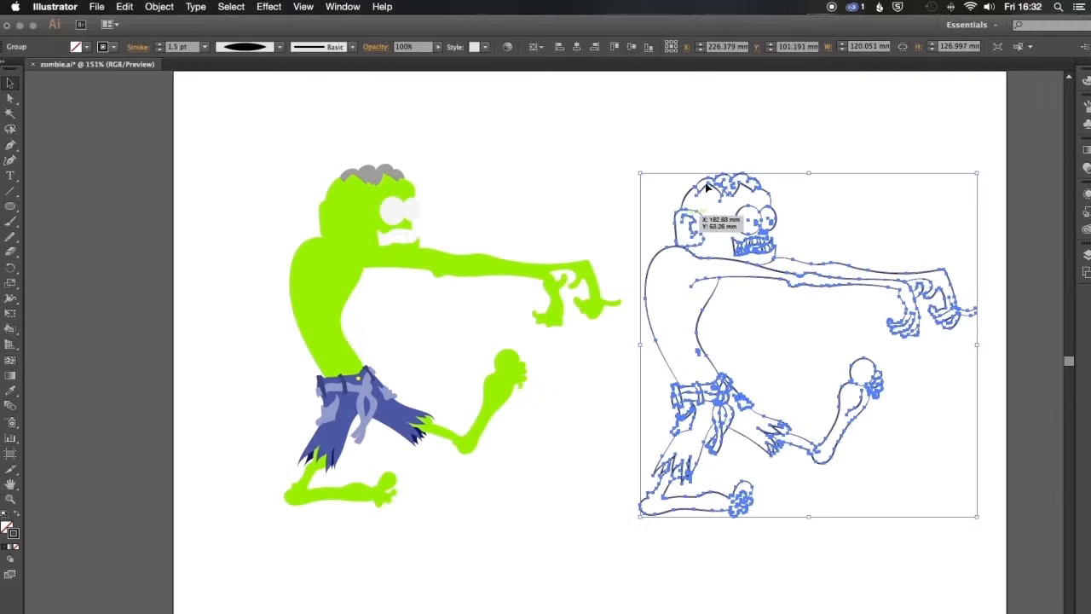
Copy the coloured zombie Live Paint group and switch to Photoshop
left_click(714, 160)
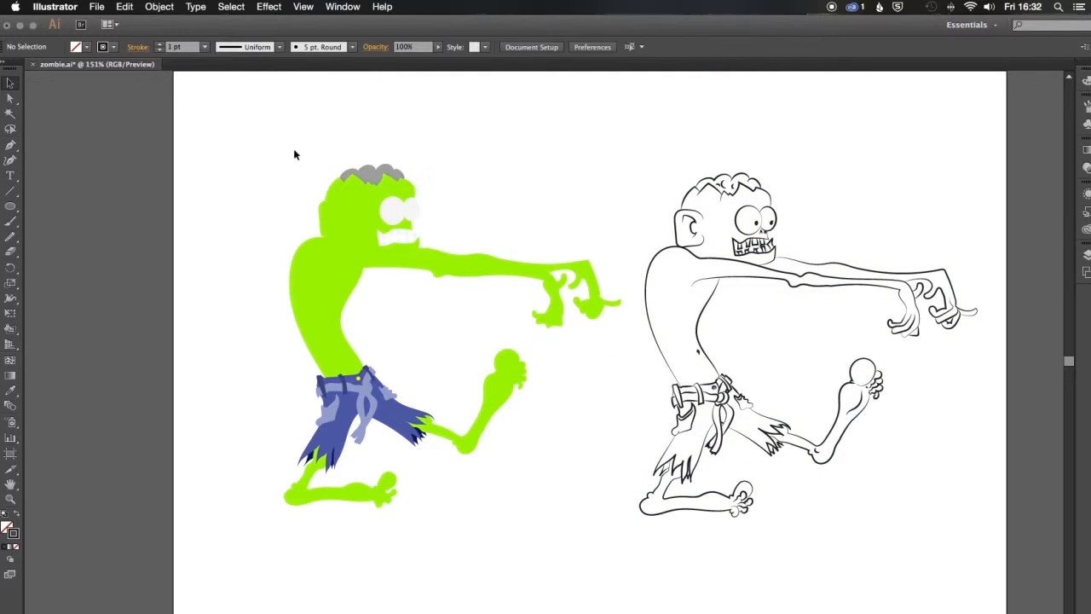
left_click_drag(267, 134, 525, 498)
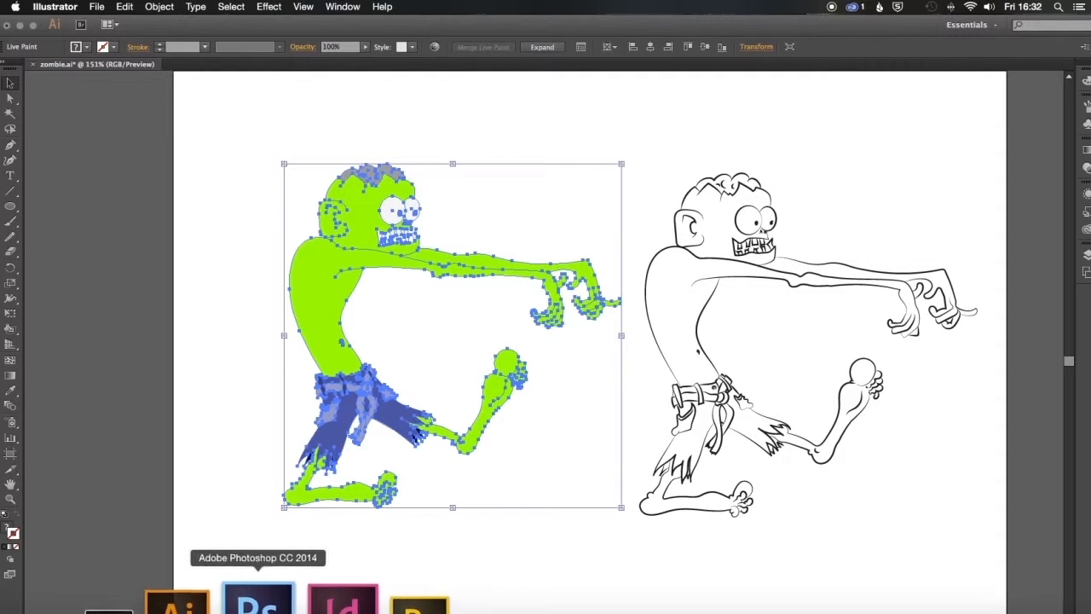
left_click(273, 594)
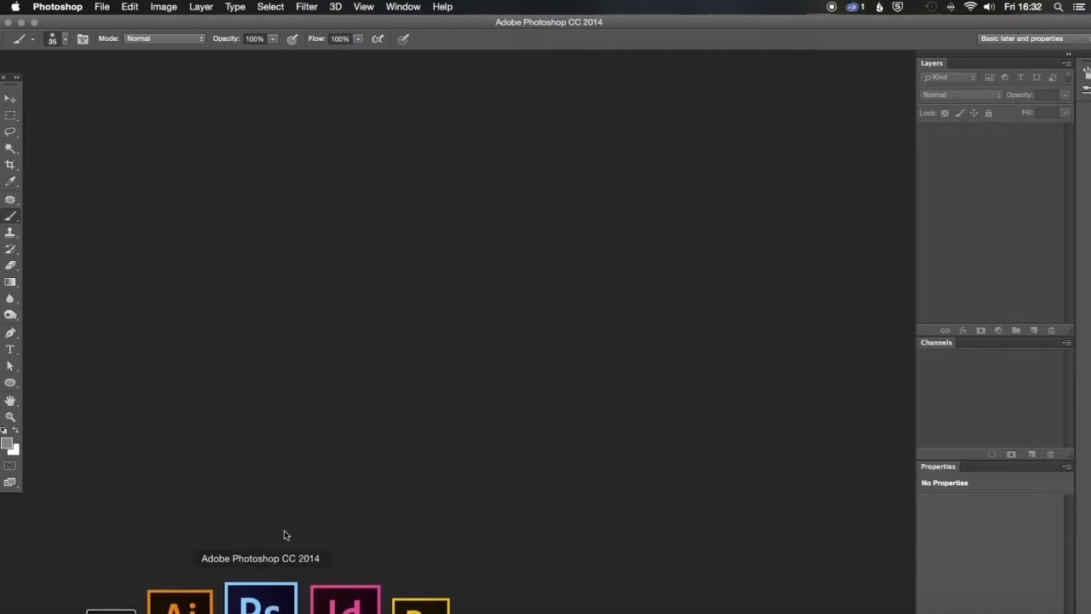
Create a new document from the International Paper preset at A4 size, 210 x 297 mm and 300 pixels/inch
left_click(102, 7)
left_click(109, 23)
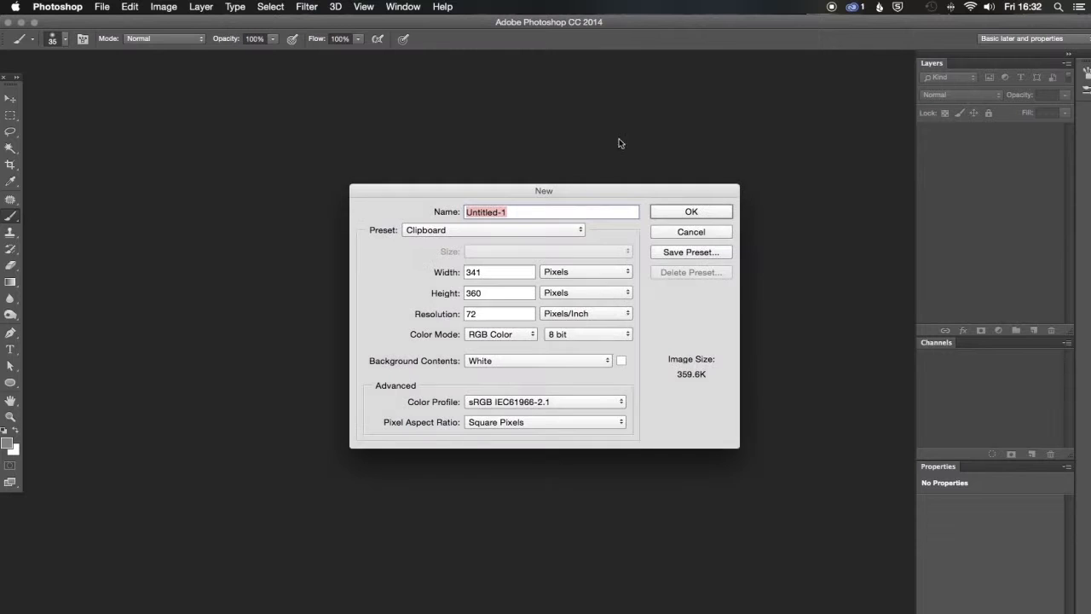
left_click(503, 230)
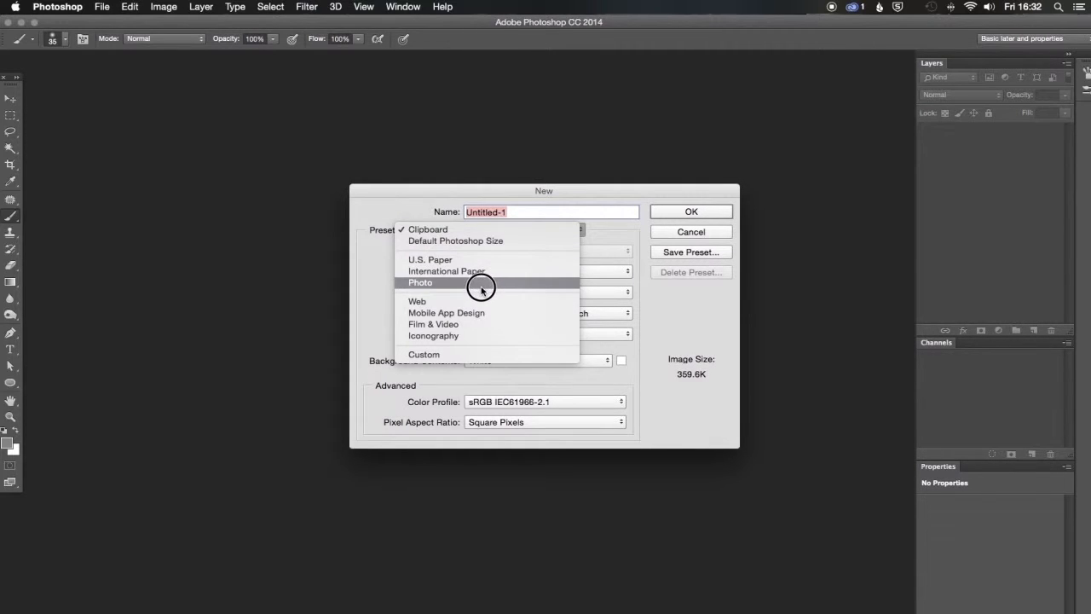
left_click(490, 270)
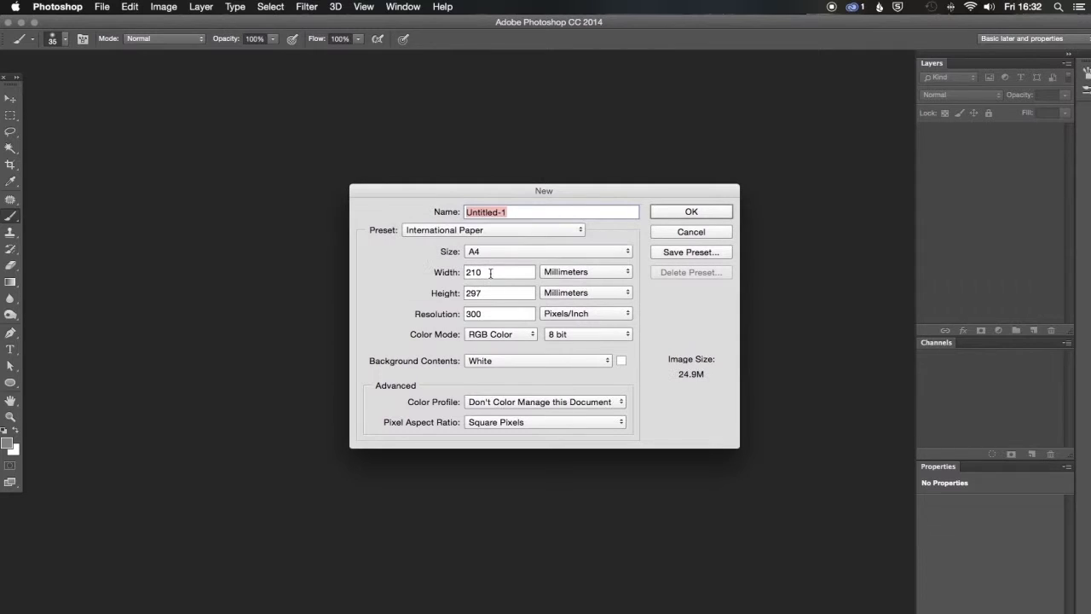
left_click(691, 212)
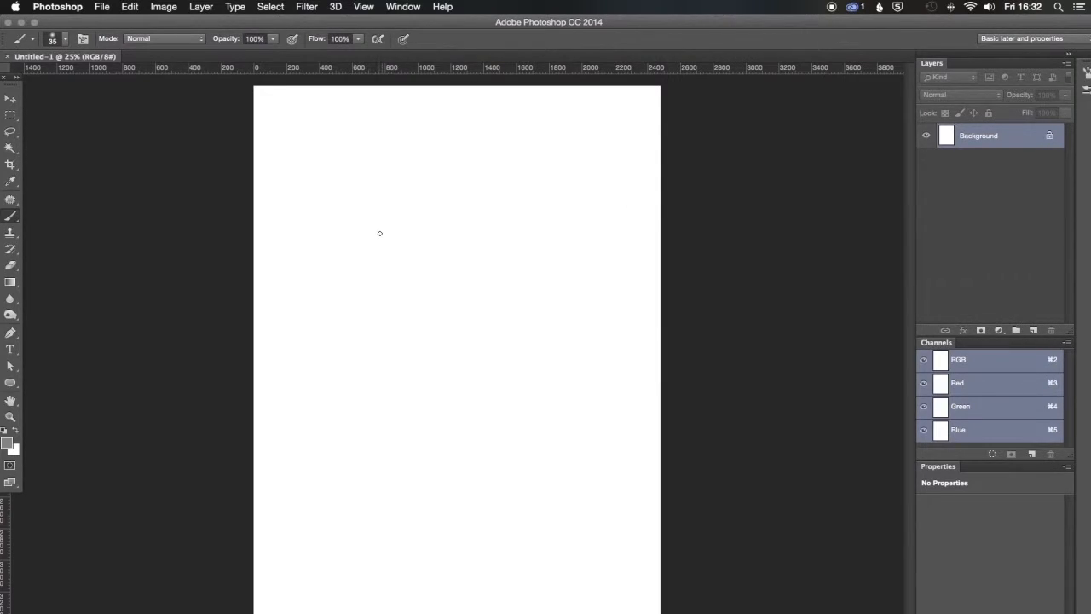
Paste the coloured zombie into the A4 document as a Smart Object and commit its placement
key("super+v")
left_click(583, 301)
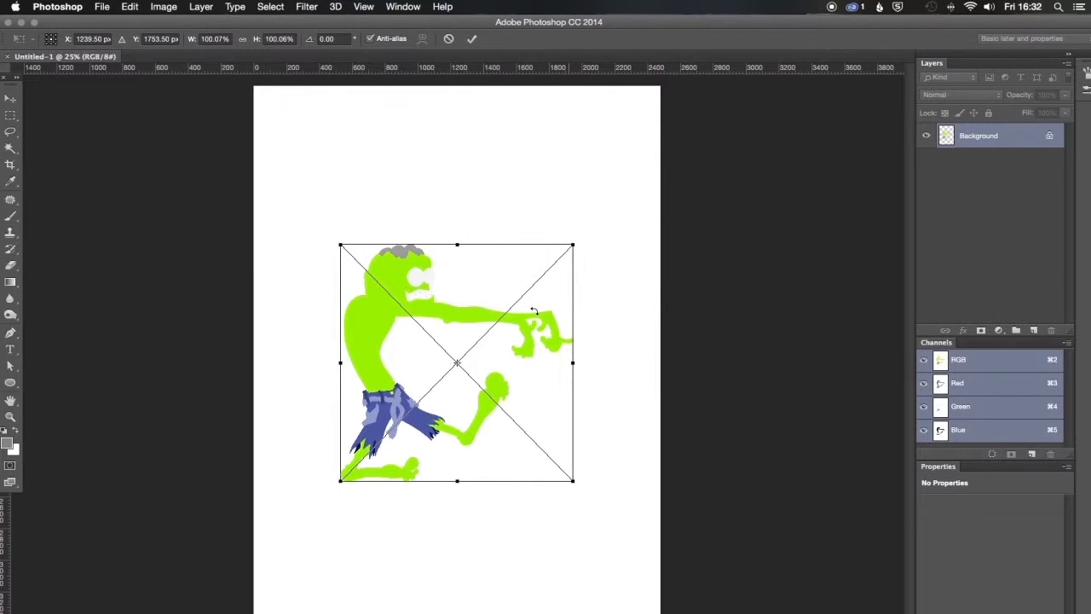
key("Return")
key("b")
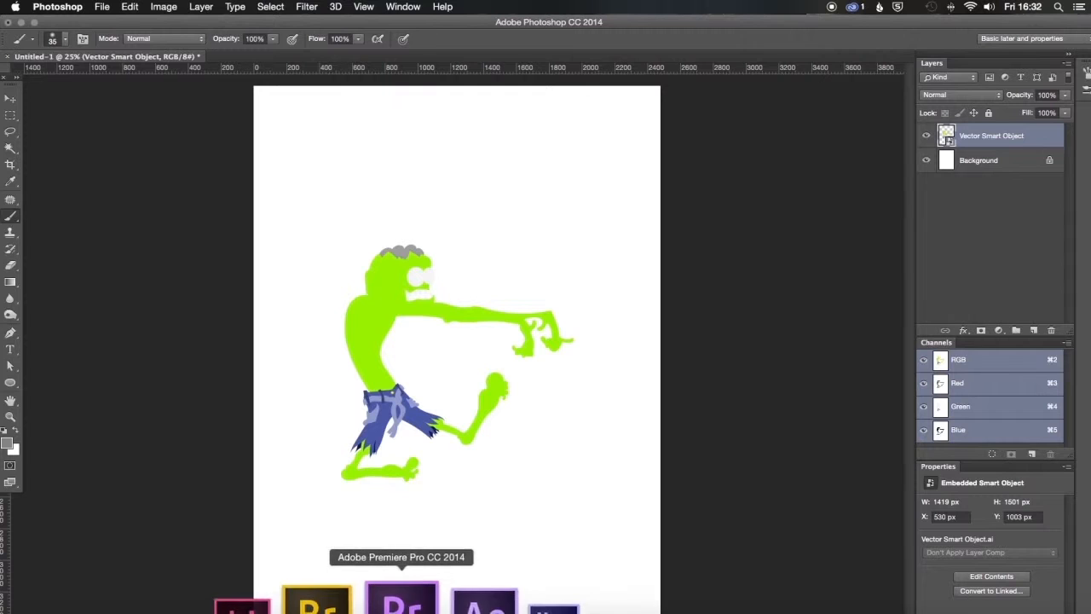
Switch to Illustrator, copy the grouped black line art of the zombie, and return to Photoshop
left_click(244, 605)
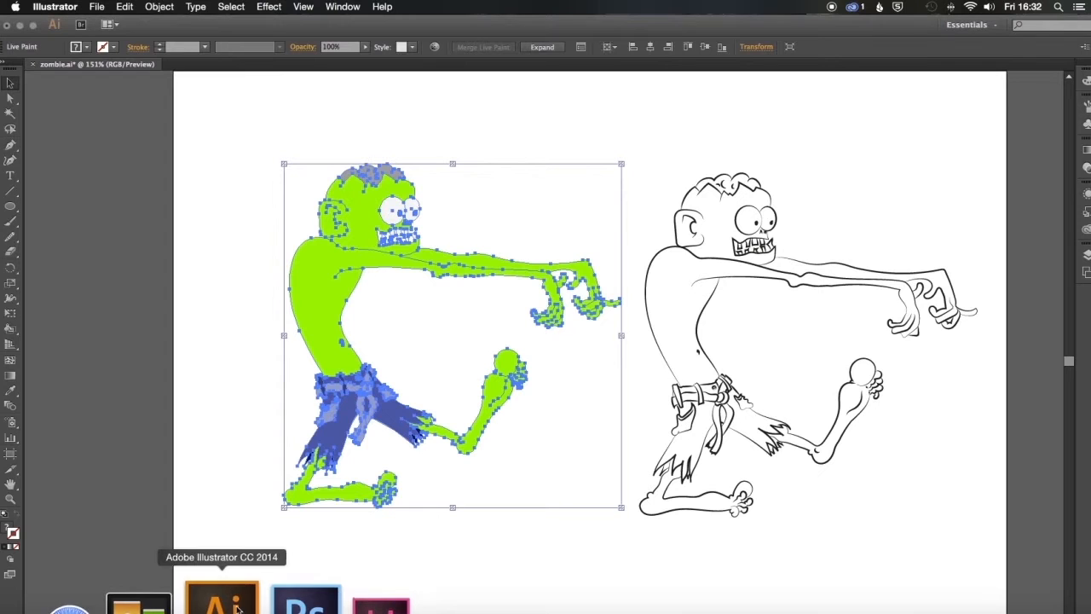
left_click(785, 266)
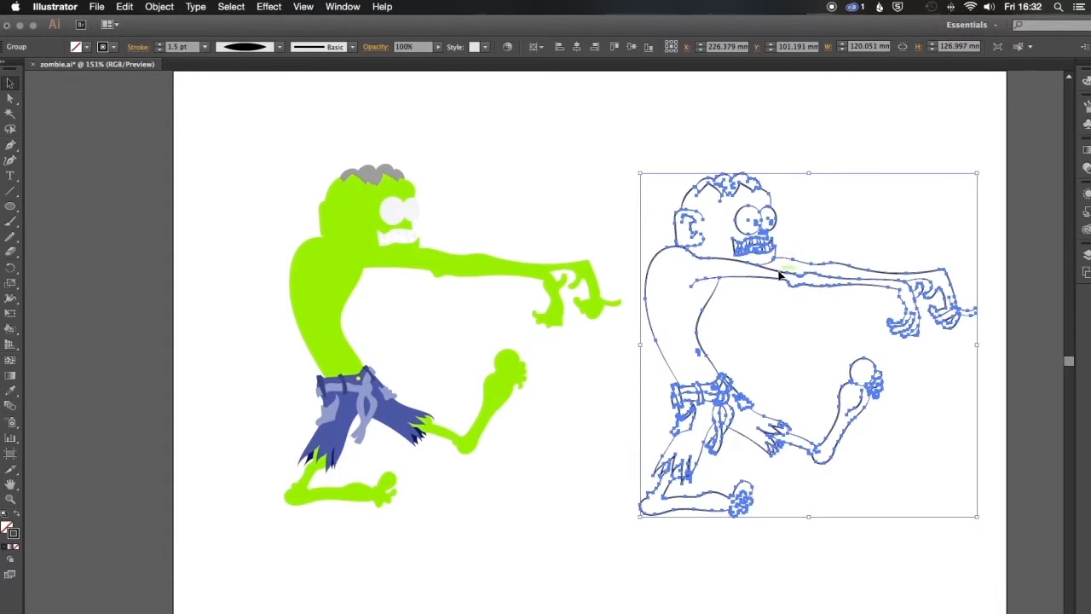
left_click(359, 603)
scroll(359, 603, "left", 1)
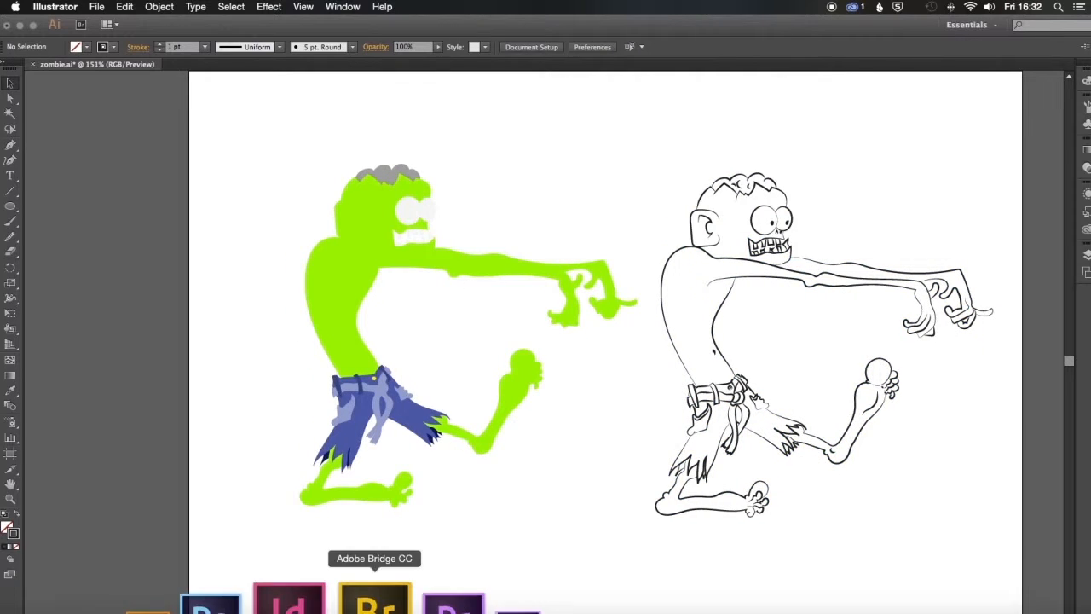
left_click(256, 601)
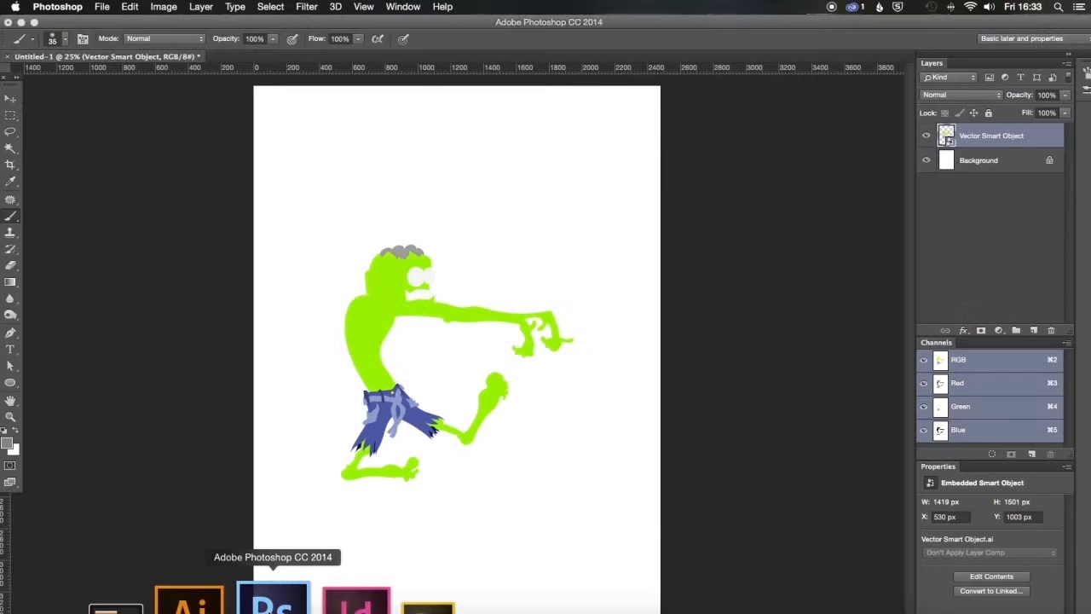
Paste the line art as a Smart Object above the coloured zombie and commit its placement
key("super+v")
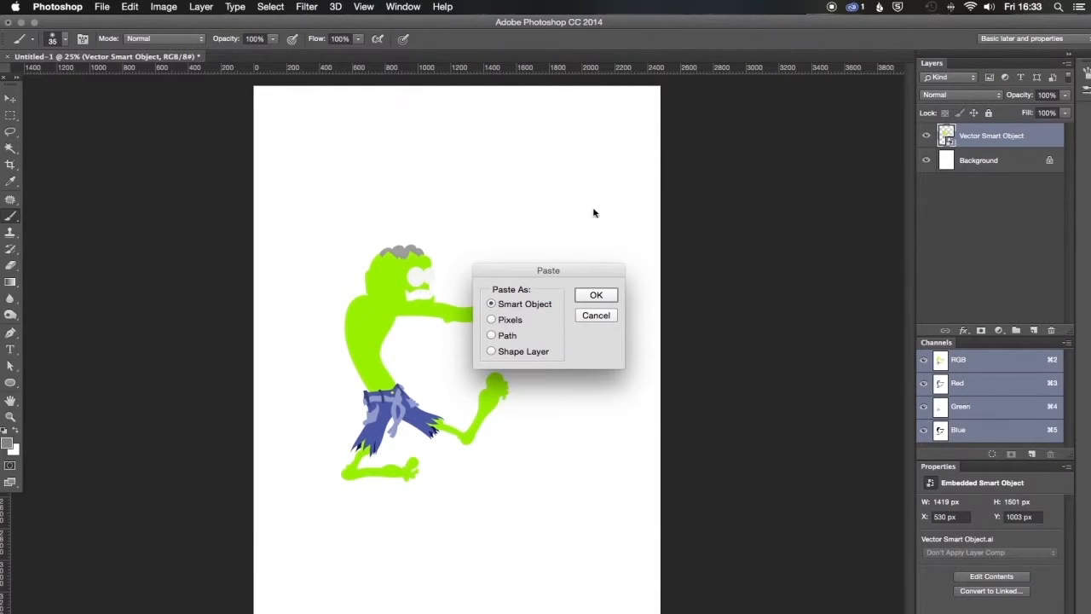
left_click(595, 296)
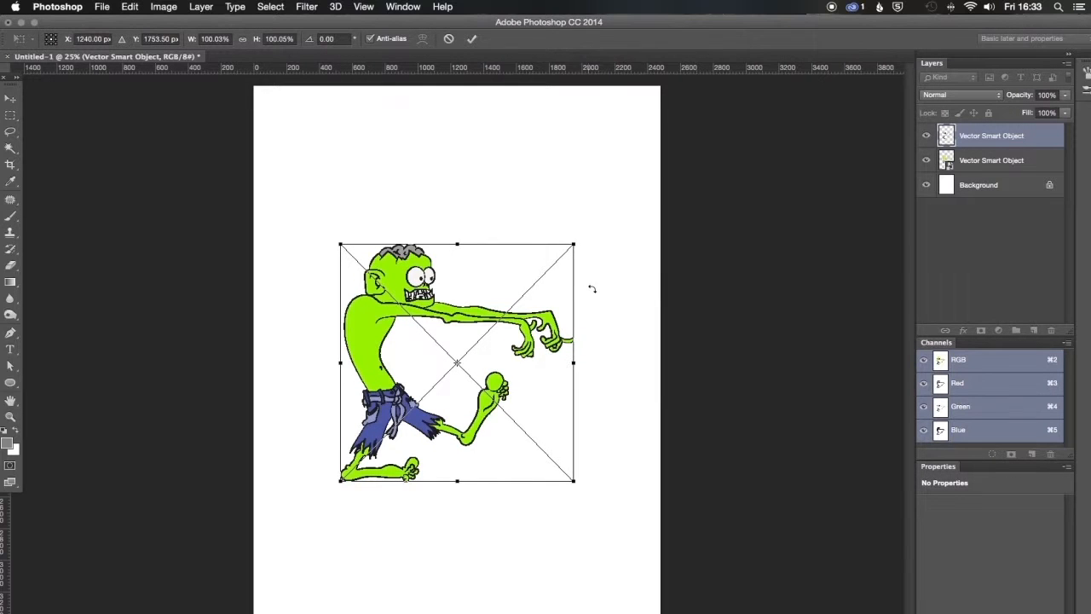
left_click(471, 39)
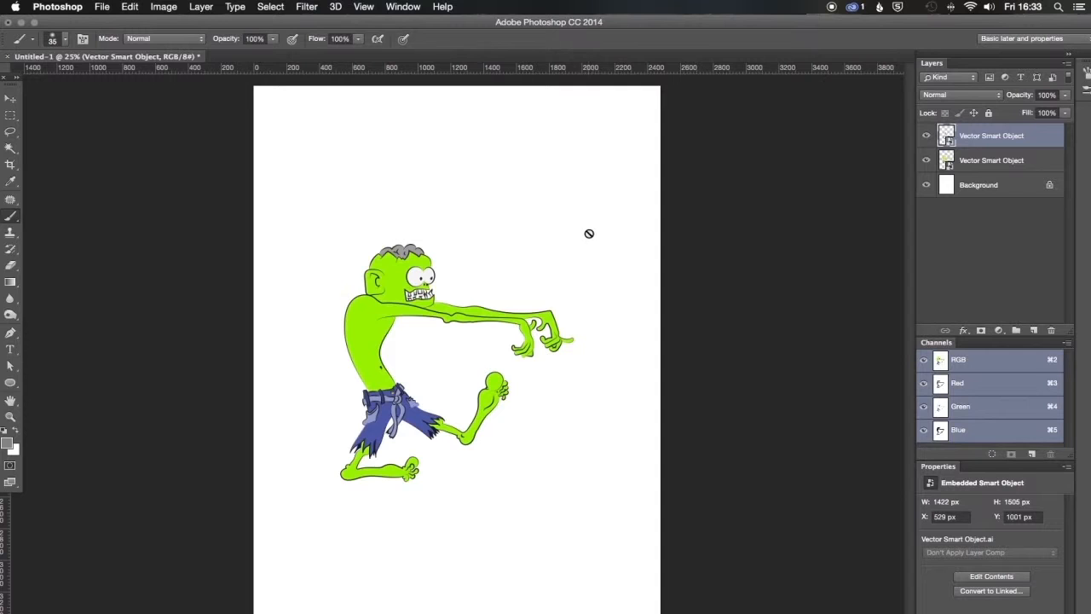
Nudge the coloured Smart Object to line up with the outlines, and check it by hiding and reshowing the line art layer
key("super+equal")
key("super+equal")
key("super+equal")
key("super+equal")
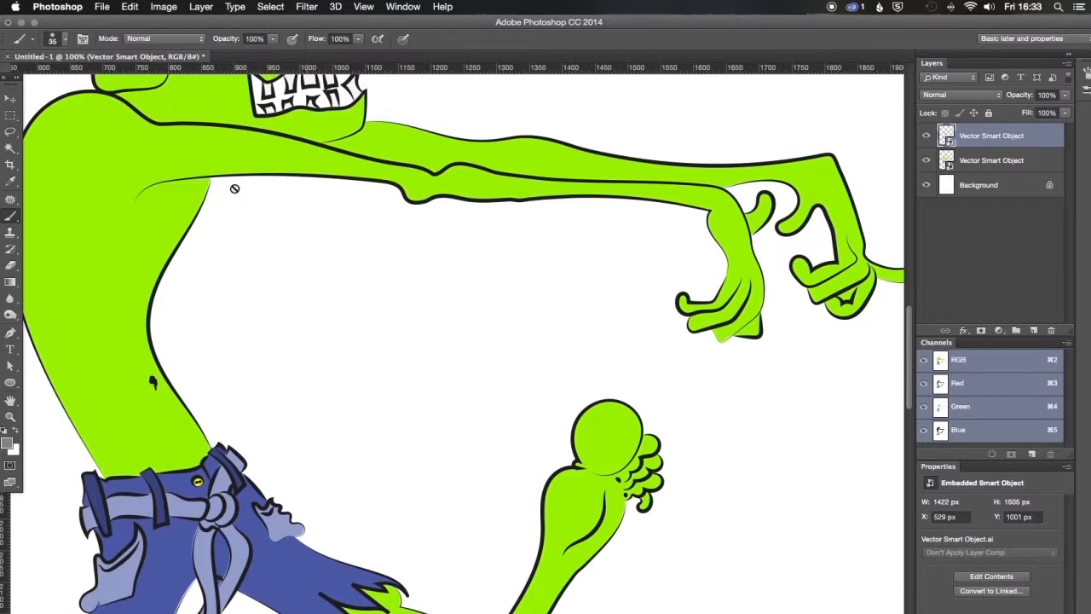
key("v")
mouse_move(415, 207)
left_mouse_down()
mouse_move(401, 202)
mouse_move(397, 213)
mouse_move(389, 200)
mouse_move(410, 197)
left_mouse_up()
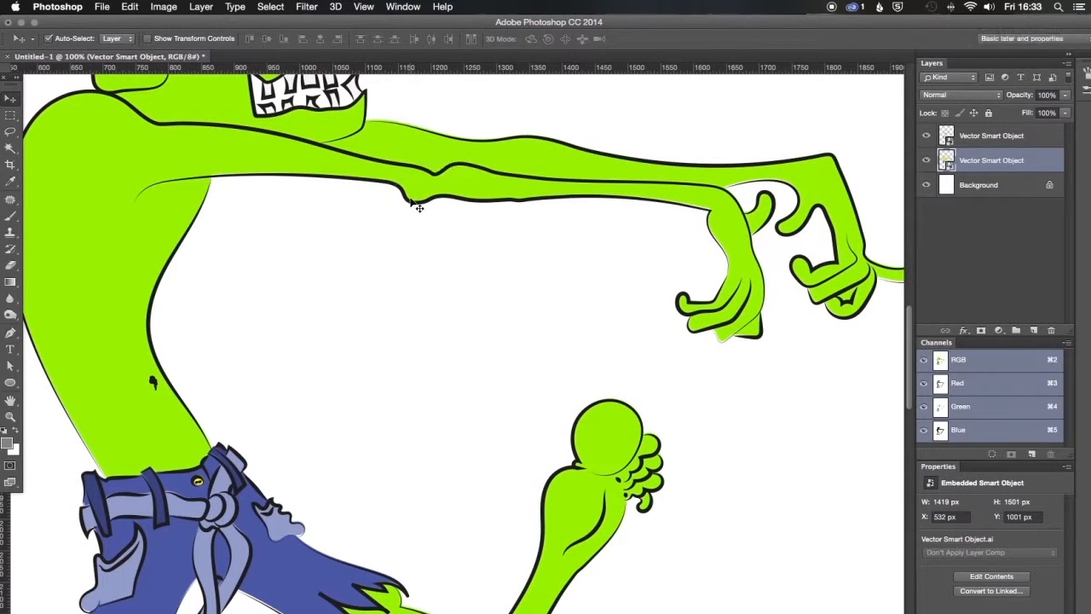
key("super+0")
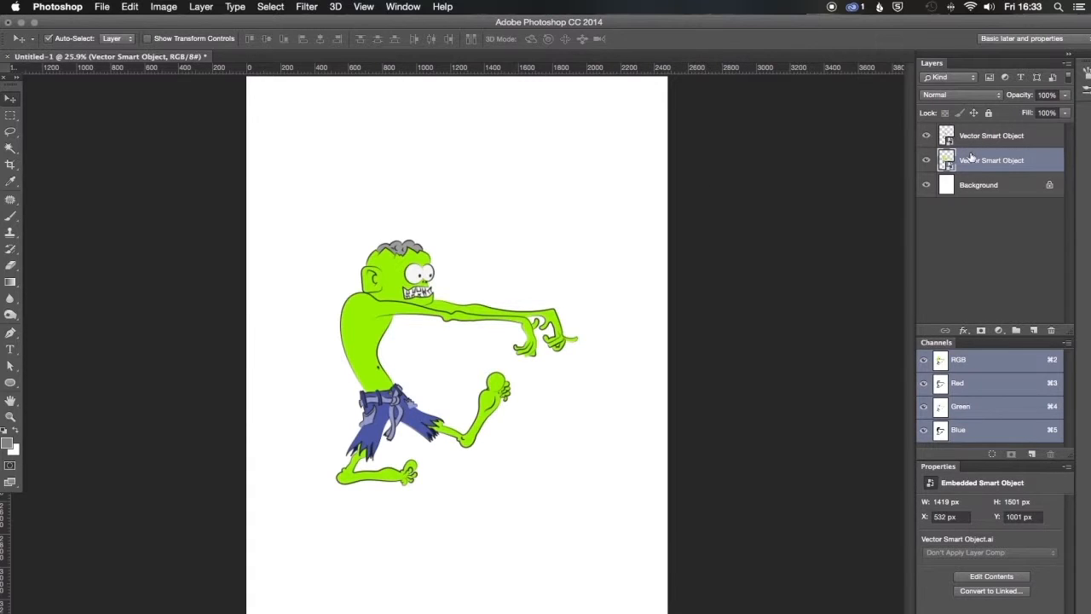
left_click(943, 139)
left_click(927, 137)
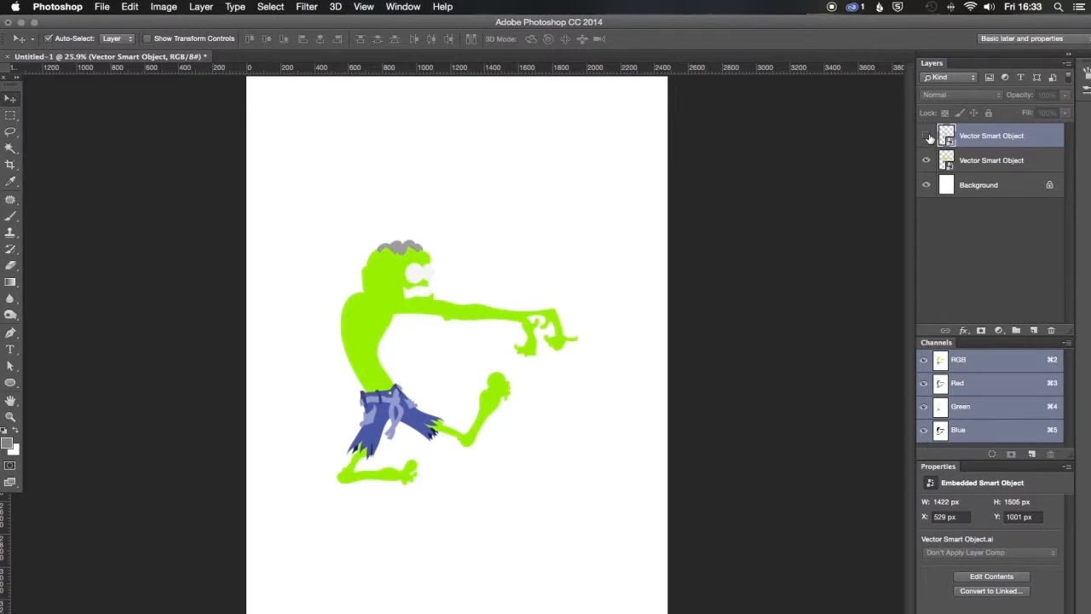
left_click(926, 137)
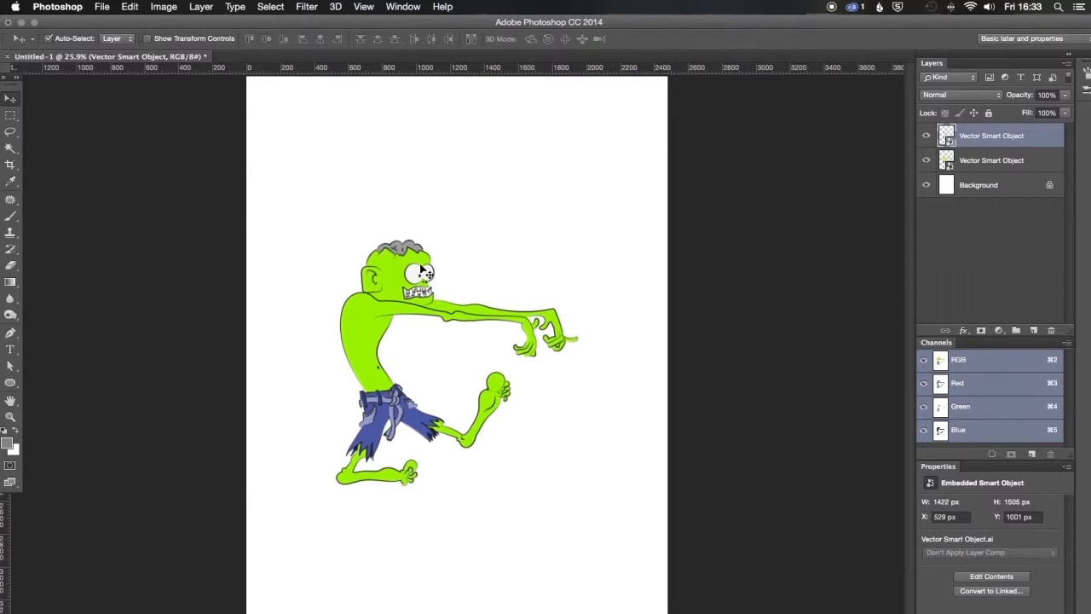
Add an empty layer above the coloured zombie and clip it to that Smart Object
left_click(965, 163)
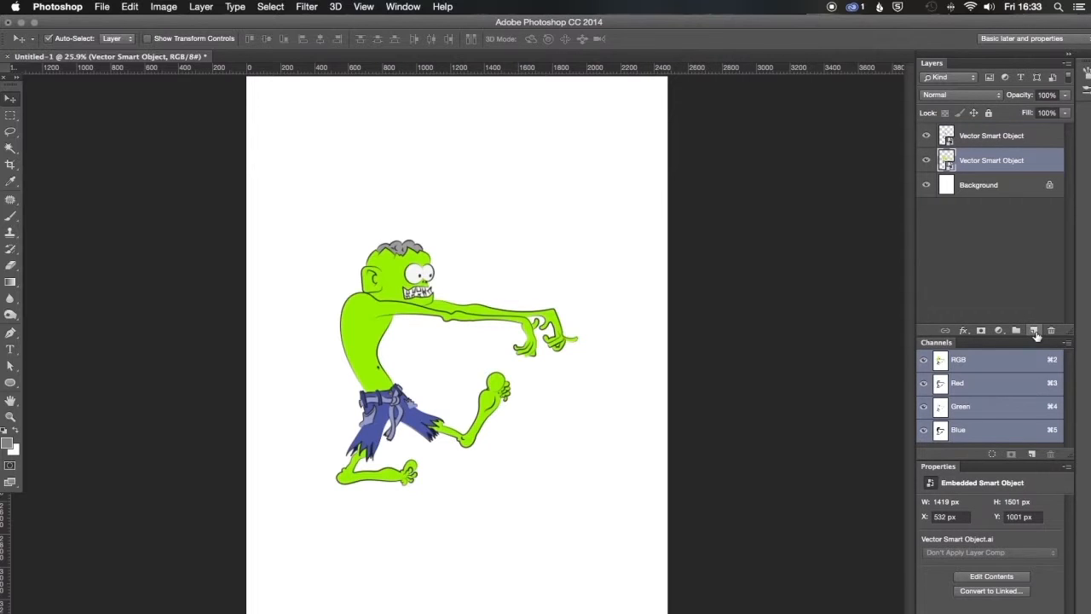
left_click(1034, 331)
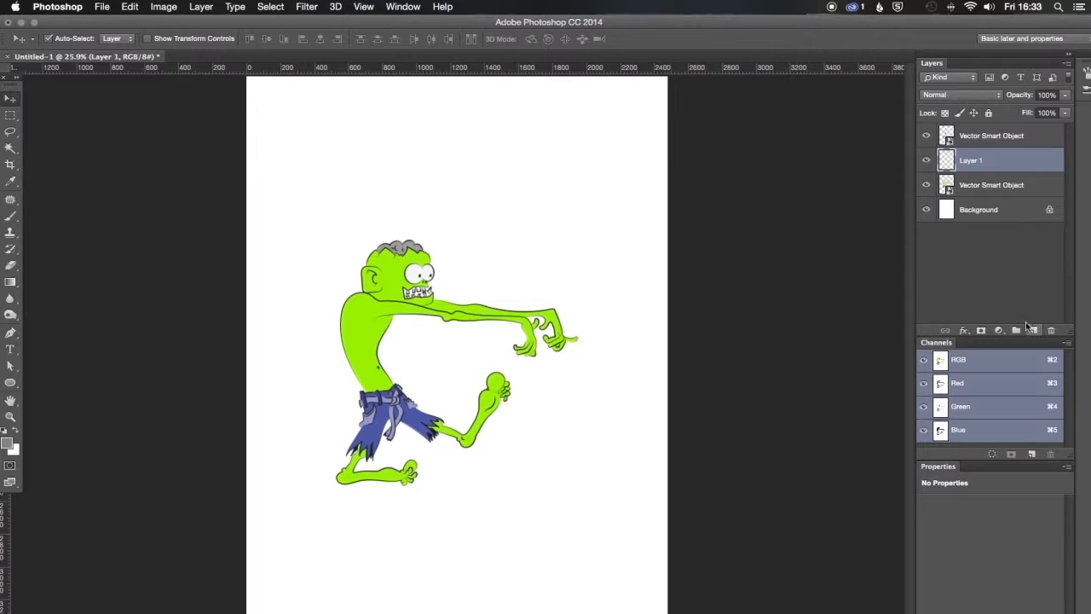
left_click(973, 169, "alt")
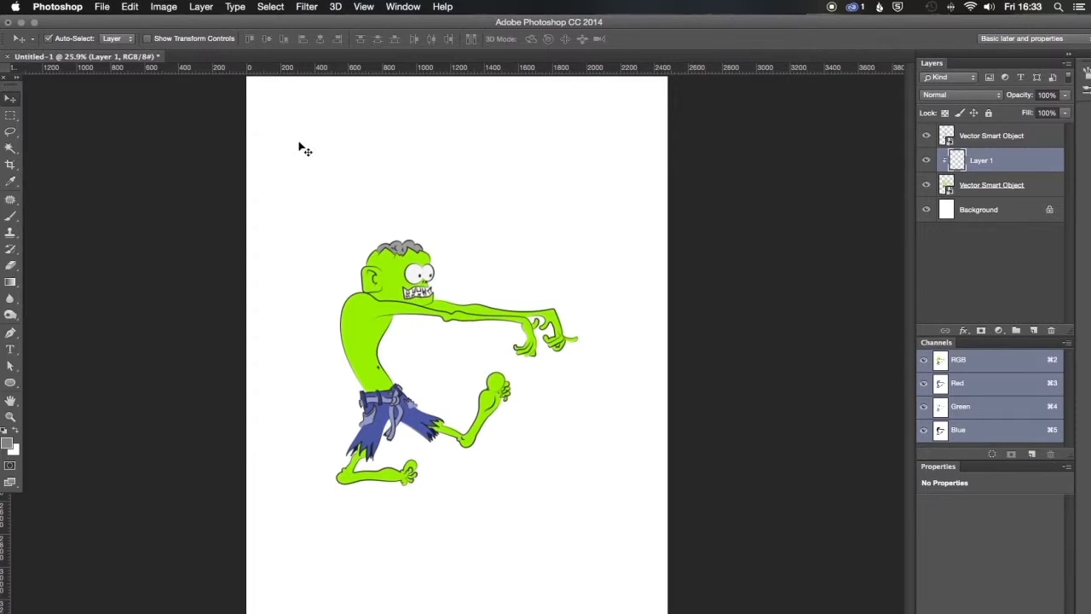
Brush grey test strokes across the torso with the clipping mask on and off, and delete the test layer
left_click(11, 218)
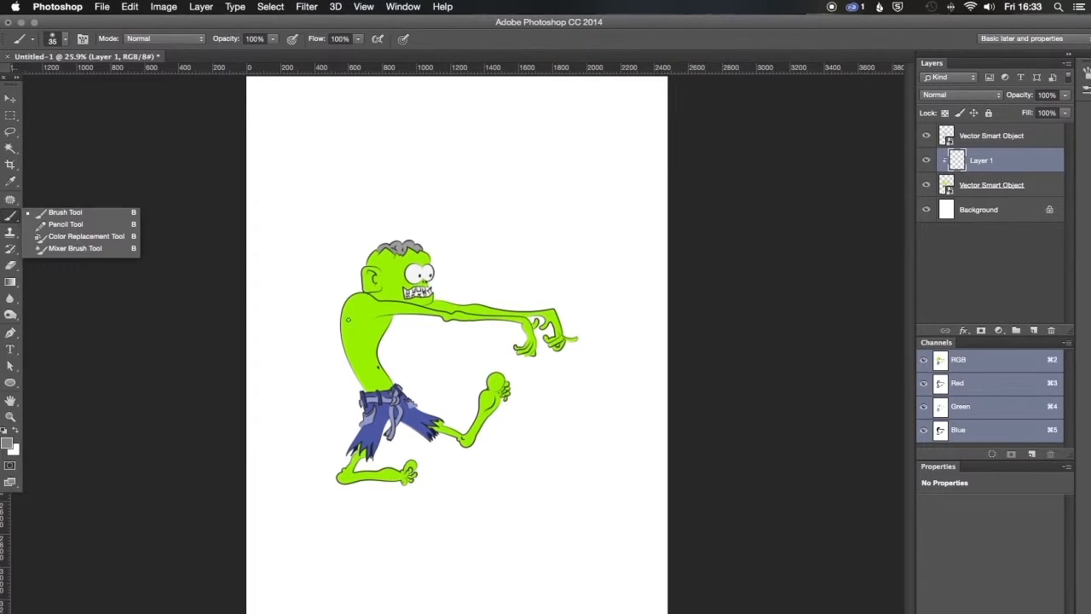
mouse_move(341, 335)
left_mouse_down()
mouse_move(394, 338)
mouse_move(358, 356)
left_mouse_up()
left_click_drag(976, 168, 963, 174)
mouse_move(333, 375)
left_mouse_down()
mouse_move(388, 368)
mouse_move(341, 390)
left_mouse_up()
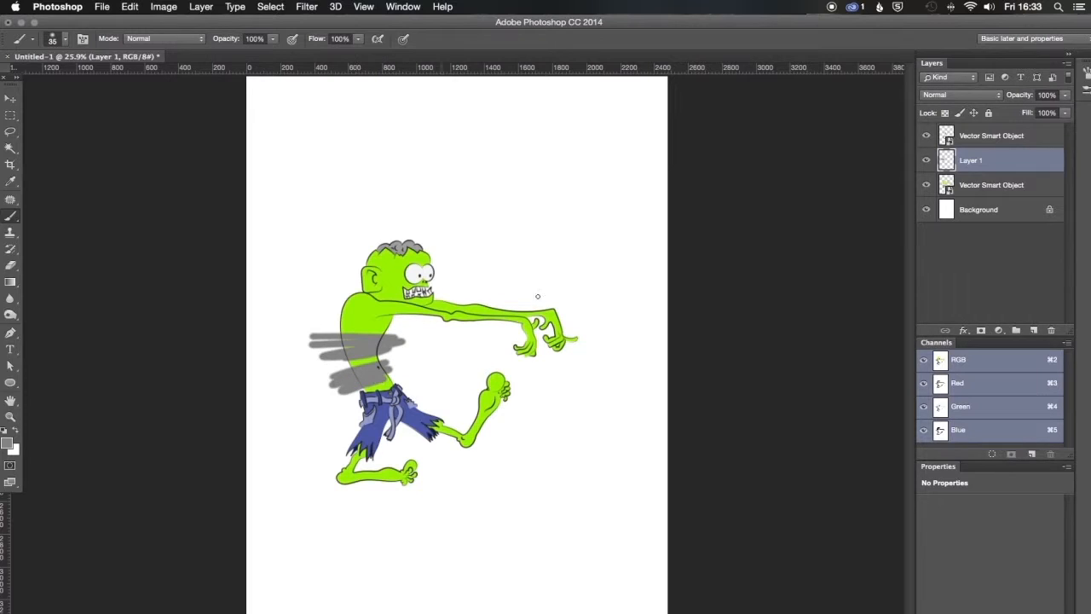
left_click(996, 168, "alt")
mouse_move(1025, 164)
left_mouse_down()
mouse_move(1034, 166)
mouse_move(1034, 310)
mouse_move(1050, 329)
left_mouse_up()
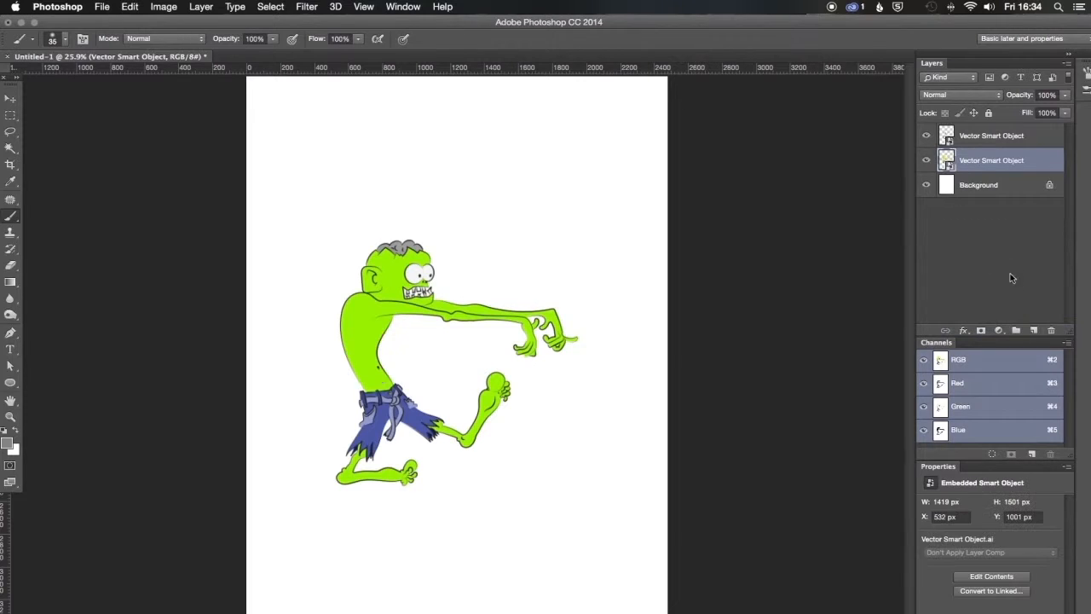
Add a new layer clipped to the coloured zombie and set its blending mode to Color Burn
left_click(1032, 331)
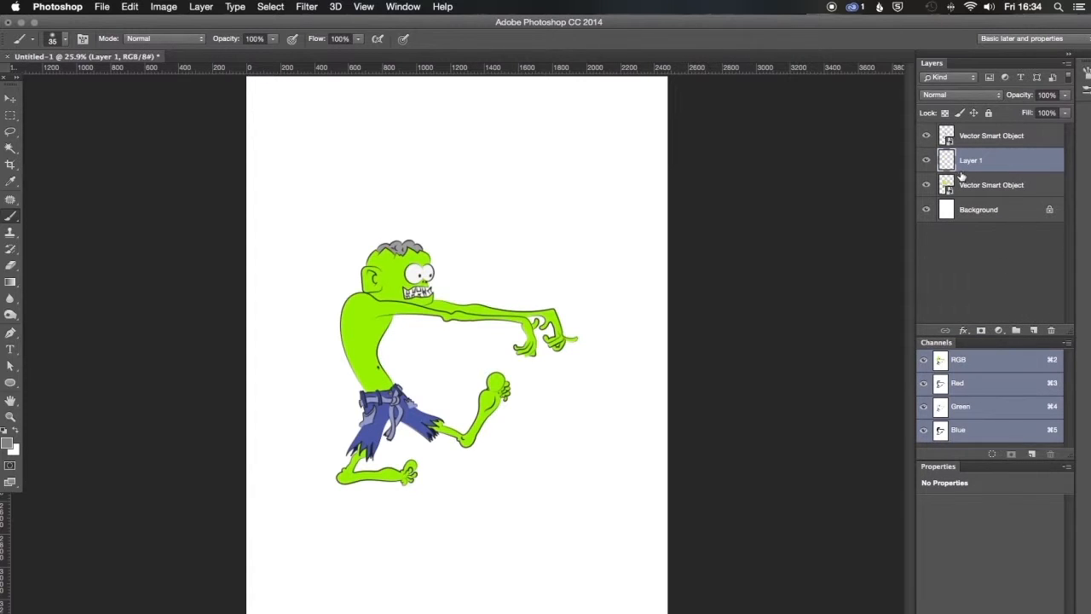
left_click(963, 171, "alt")
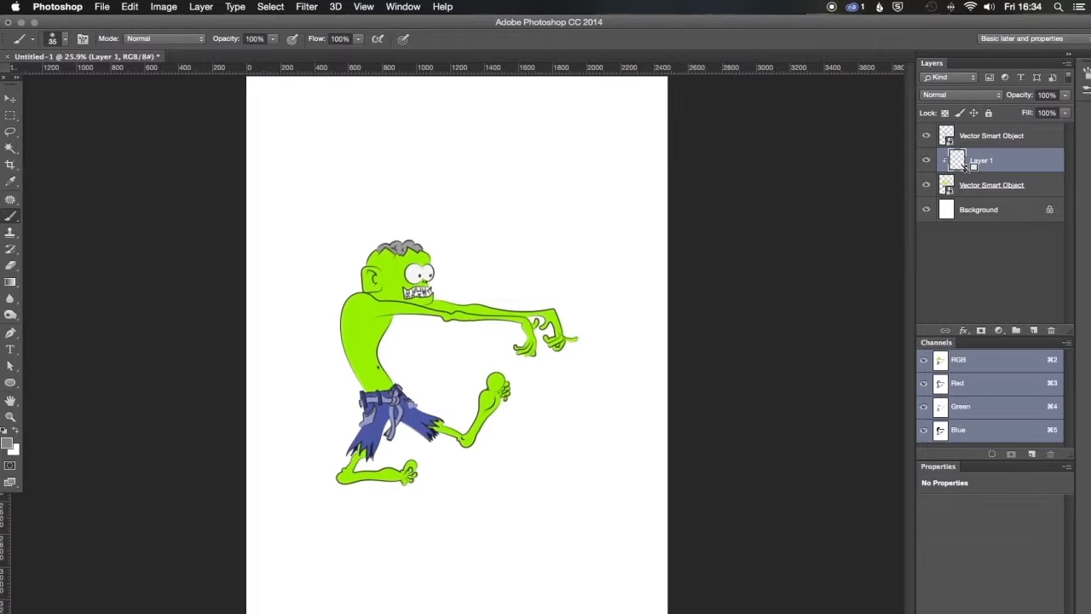
left_click(959, 97)
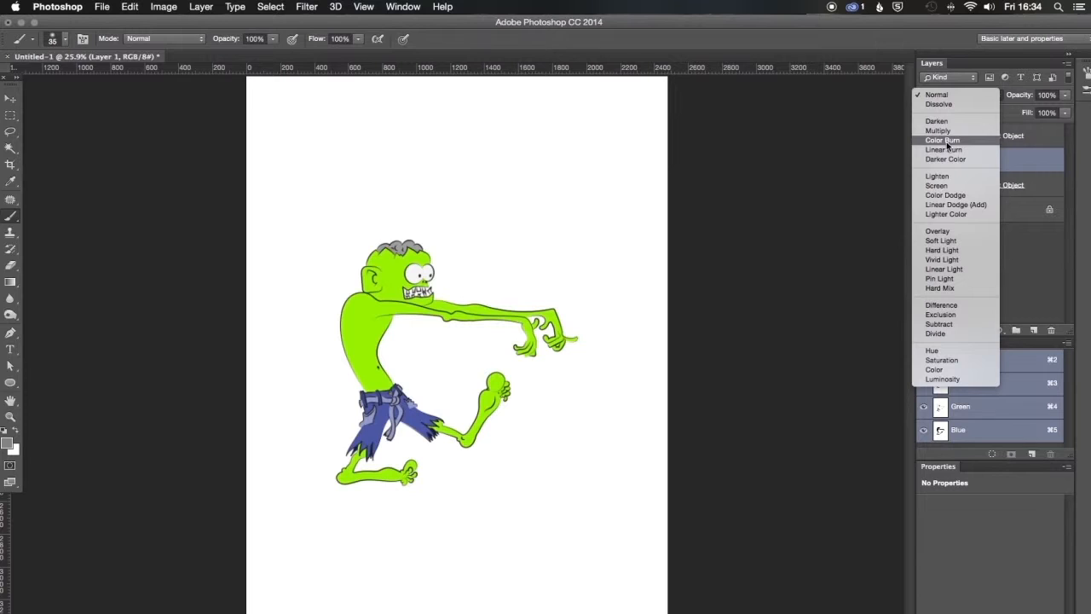
left_click(948, 140)
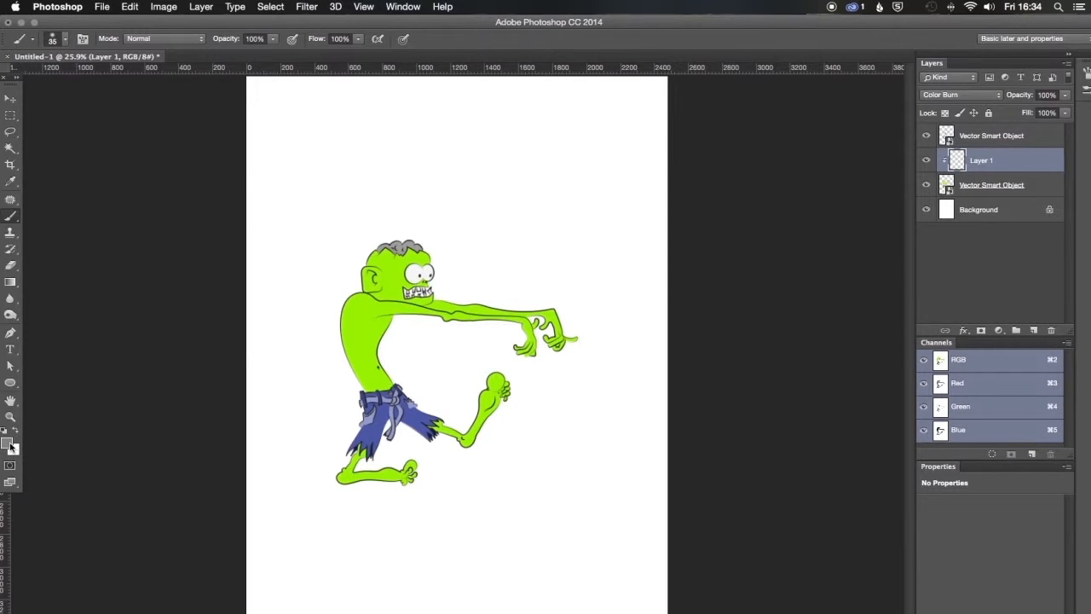
Confirm a grey foreground colour and paint soft shading on the torso with a large soft brush
left_click(10, 443)
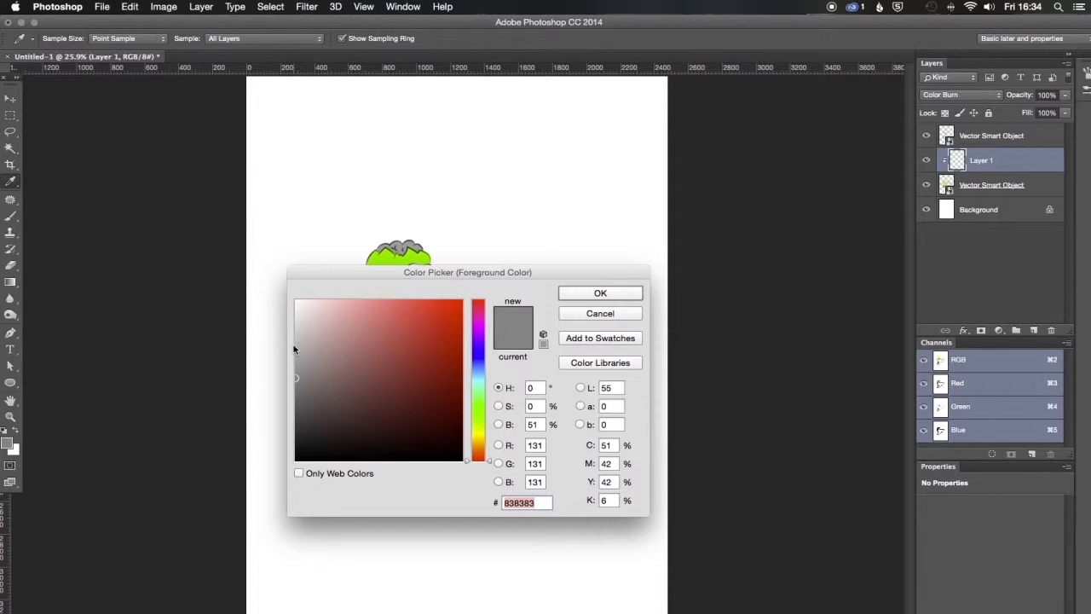
left_click(576, 295)
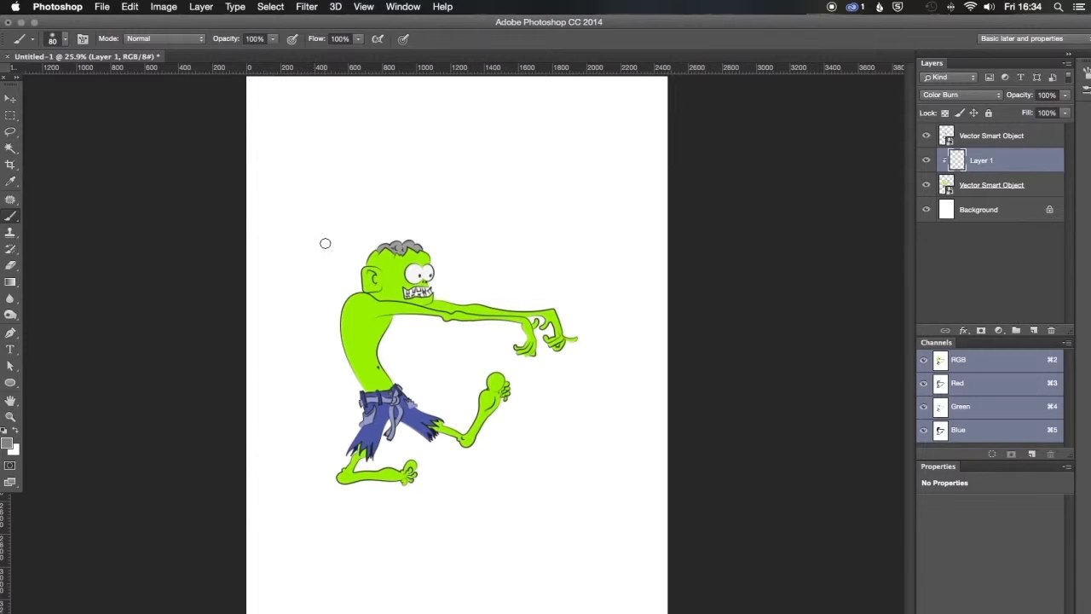
left_click_drag(331, 241, 366, 228)
mouse_move(341, 223)
left_mouse_down()
mouse_move(353, 120)
mouse_move(328, 132)
left_mouse_up()
mouse_move(393, 336)
left_mouse_down()
mouse_move(402, 370)
mouse_move(407, 337)
mouse_move(393, 327)
mouse_move(378, 346)
mouse_move(390, 372)
mouse_move(390, 325)
mouse_move(464, 322)
left_mouse_up()
key("bracketleft")
key("bracketleft")
key("bracketleft")
key("bracketleft")
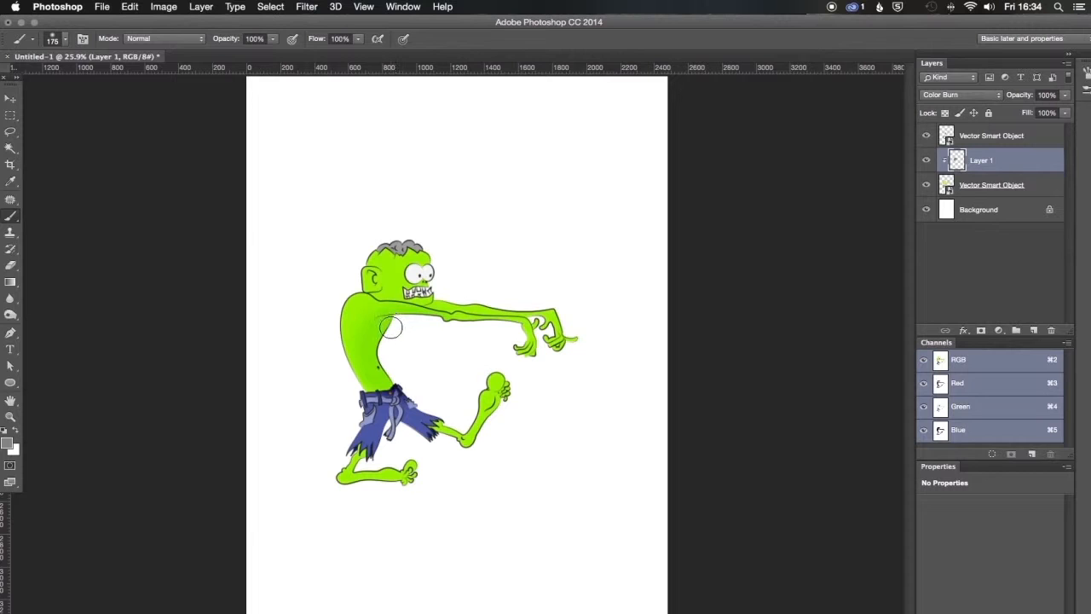
Shade the zombie's face around the mouth and chin, reducing the brush size to 45
key("super+equal")
key("super+equal")
key("super+equal")
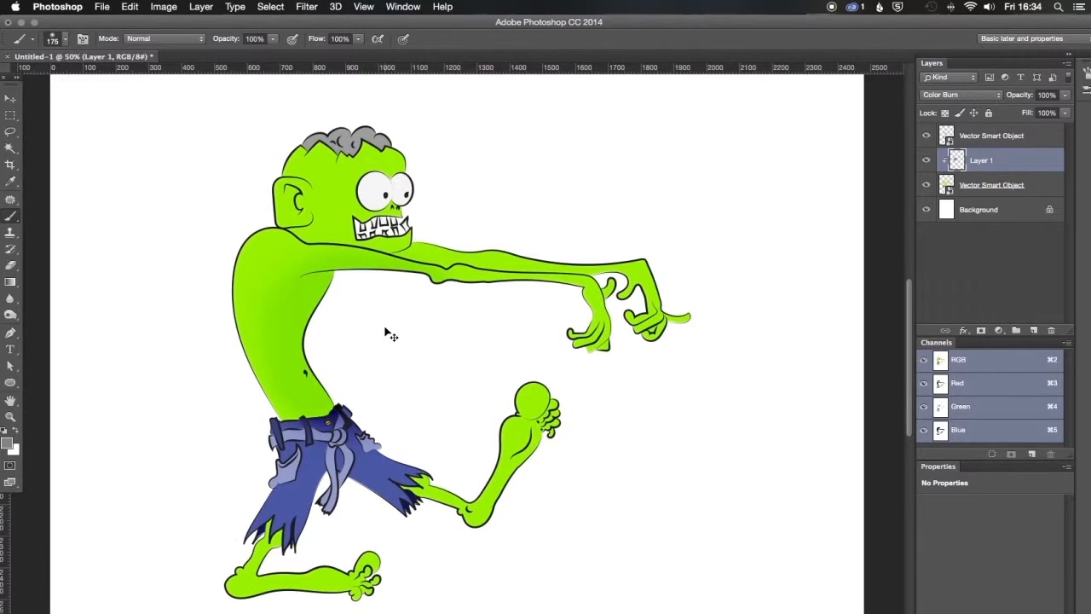
scroll(363, 339, "up", 3)
scroll(363, 339, "left", 3)
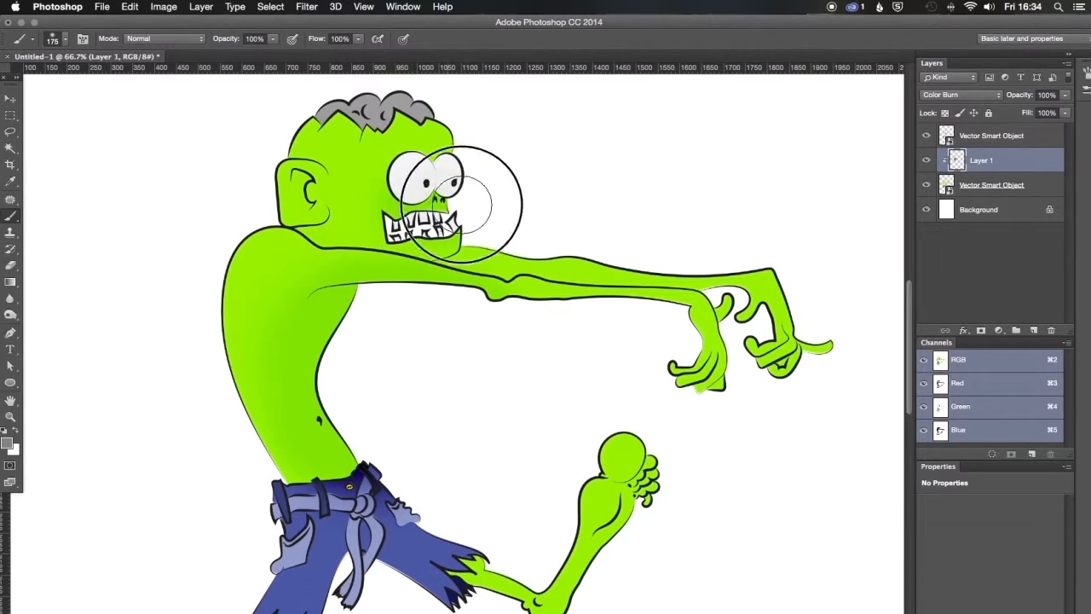
key("bracketleft")
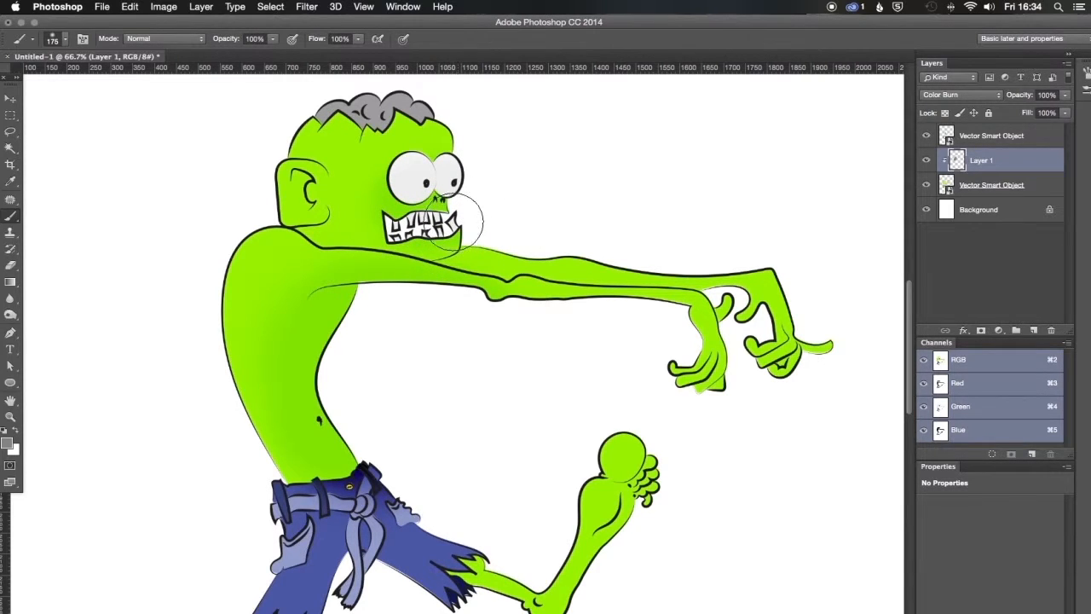
key("bracketleft")
key("bracketleft")
key("bracketleft")
key("bracketleft")
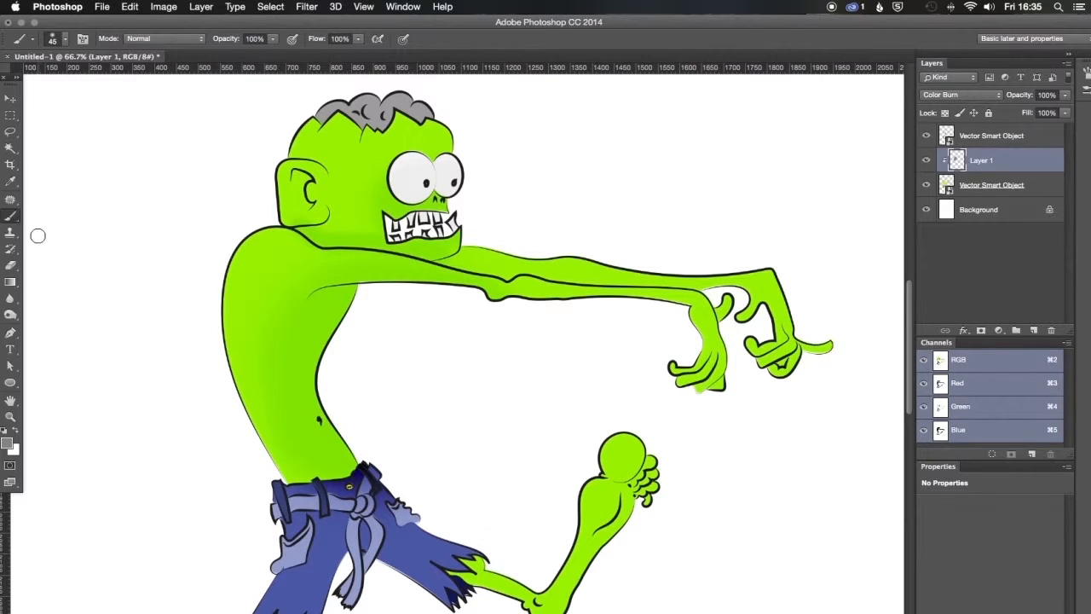
Erase excess shading near the ear, and shade the front arm with a brush of size 50
left_click(11, 268)
left_click(75, 265)
left_click_drag(305, 214, 297, 220)
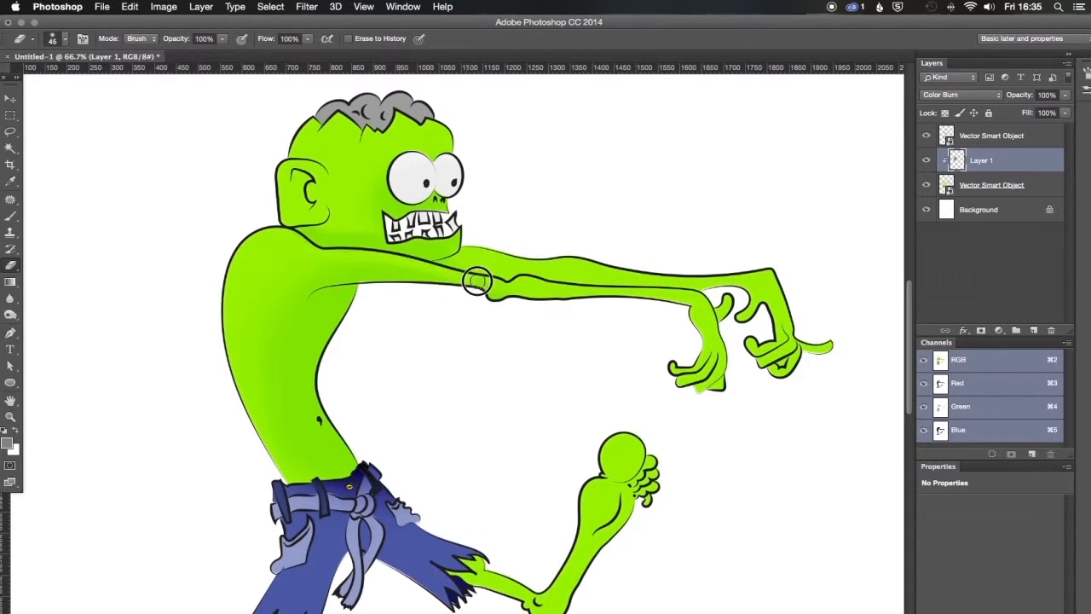
key("b")
key("bracketleft")
key("bracketleft")
key("bracketleft")
key("bracketleft")
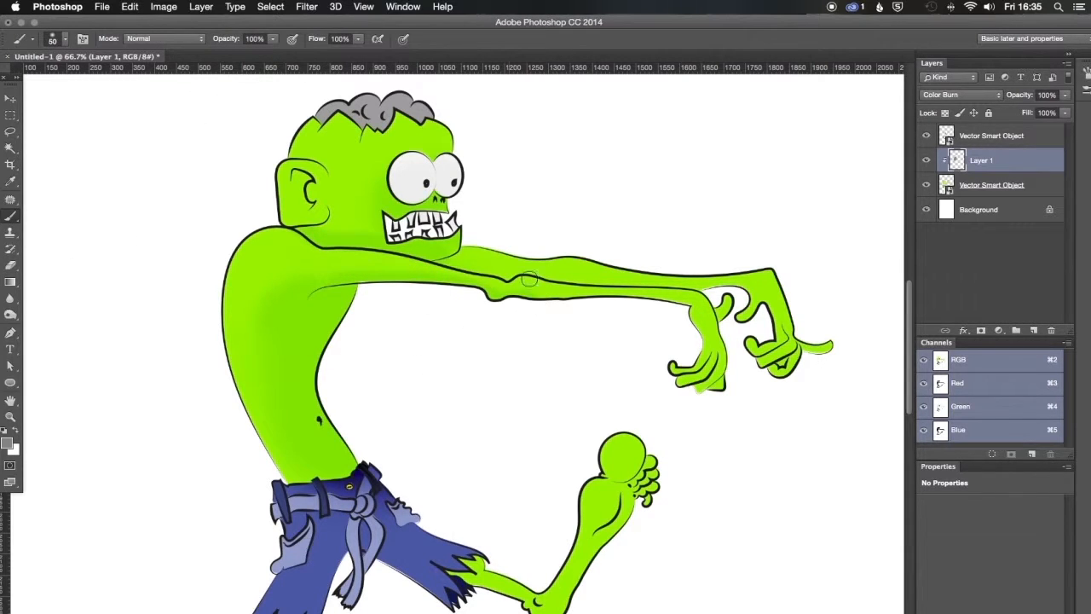
Undo the too-dark stroke, choose a lighter grey foreground colour, and brush shading onto the blue trousers
mouse_move(423, 535)
left_mouse_down()
mouse_move(449, 357)
mouse_move(481, 392)
left_mouse_up()
key("super+z")
left_click(7, 443)
left_click_drag(297, 386, 291, 408)
key("Return")
left_click_drag(401, 373, 450, 403)
left_click_drag(370, 380, 355, 436)
Erase stray shading from the raised trouser leg and shade the inner edge of the standing trouser leg
key("e")
left_click_drag(426, 389, 454, 404)
key("b")
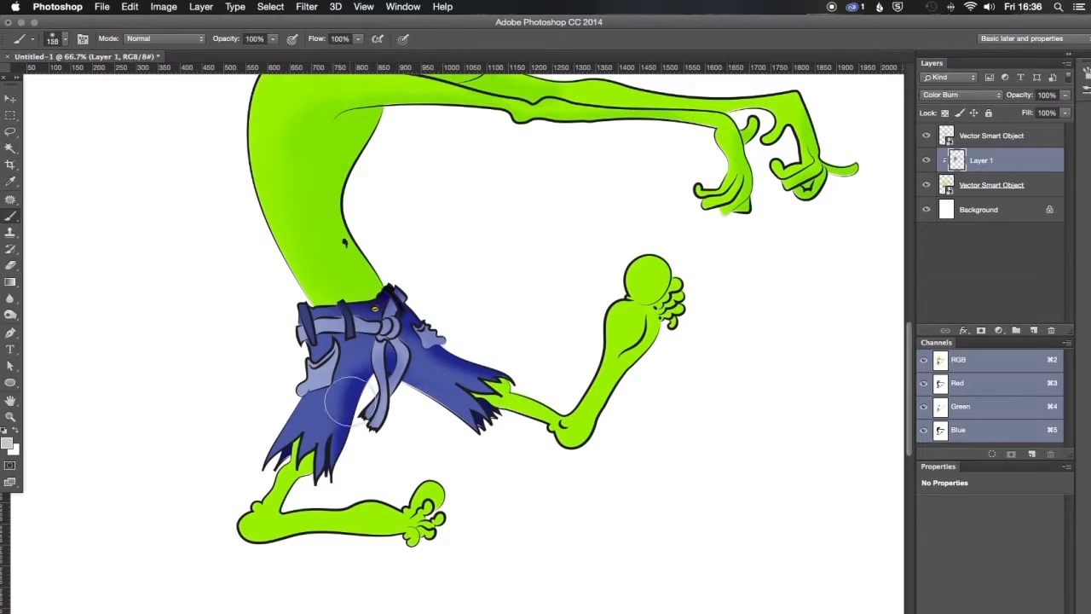
left_click_drag(350, 400, 348, 477)
key("e")
Choose a darker grey foreground colour and shade the green lower legs below the torn trousers
key("b")
left_click(9, 441)
key("Return")
mouse_move(266, 554)
left_mouse_down()
mouse_move(438, 533)
mouse_move(389, 530)
left_mouse_up()
left_click_drag(308, 464, 294, 499)
left_click_drag(509, 401, 490, 404)
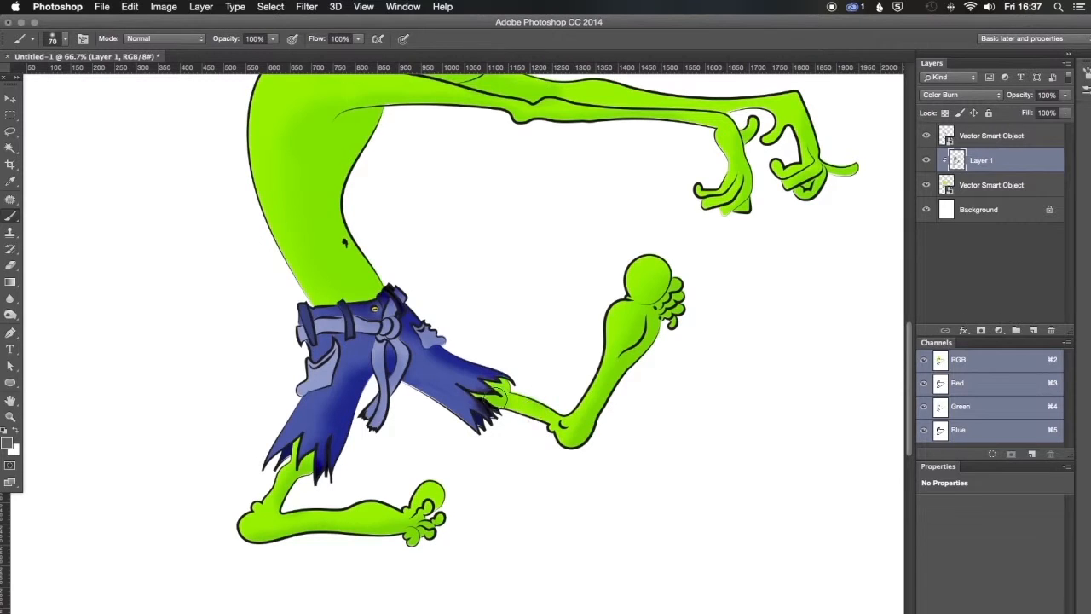
Clean up the shading around the zombie's ear using the Eraser at size 100
scroll(494, 389, "up", 5)
key("e")
key("p")
key("e")
key("bracketleft")
key("bracketleft")
key("bracketleft")
key("bracketleft")
key("bracketright")
key("bracketright")
key("bracketright")
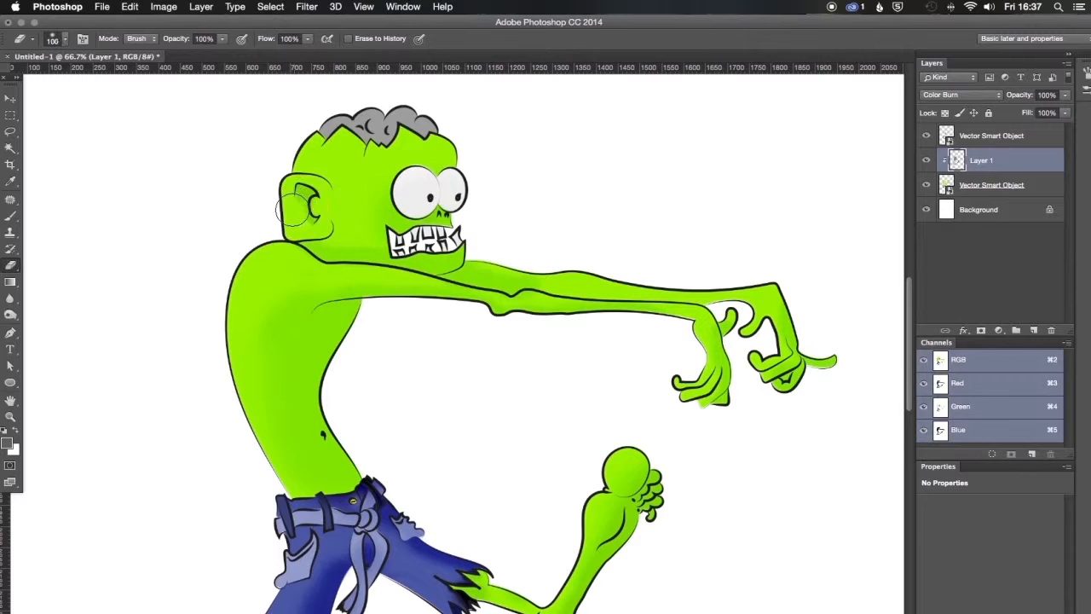
Undo the last stroke, choose a light grey foreground colour, and shade the hair with a brush of size 35
key("b")
key("super+z")
left_click(8, 443)
left_click(295, 322)
left_click(599, 293)
left_click_drag(357, 129, 367, 135)
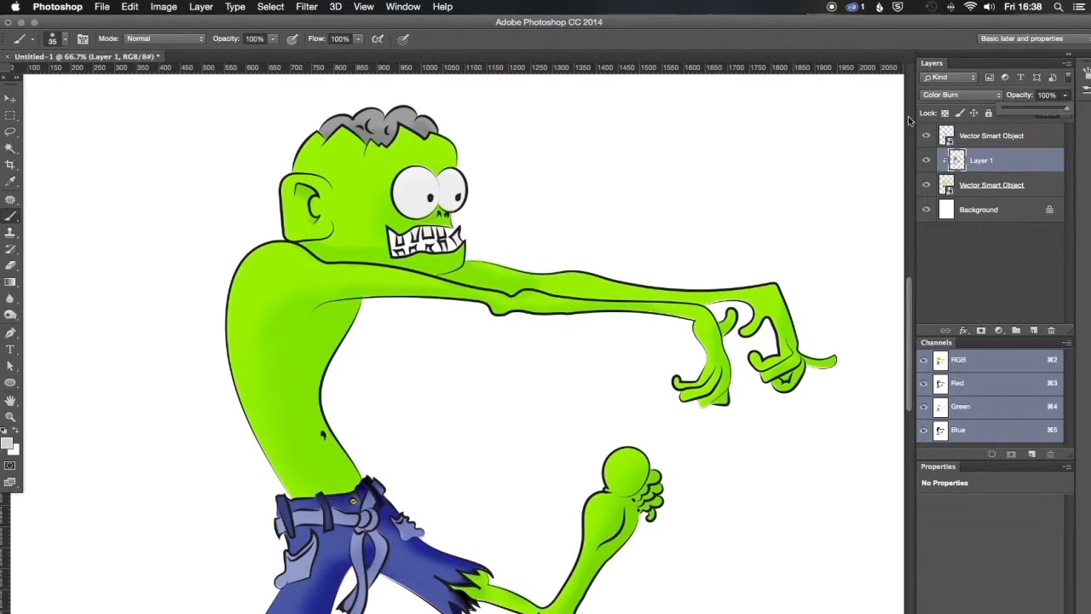
Erase stray shading from the light blue pocket patch on the trousers with the Eraser at size 70
left_click_drag(510, 386, 570, 269)
key("e")
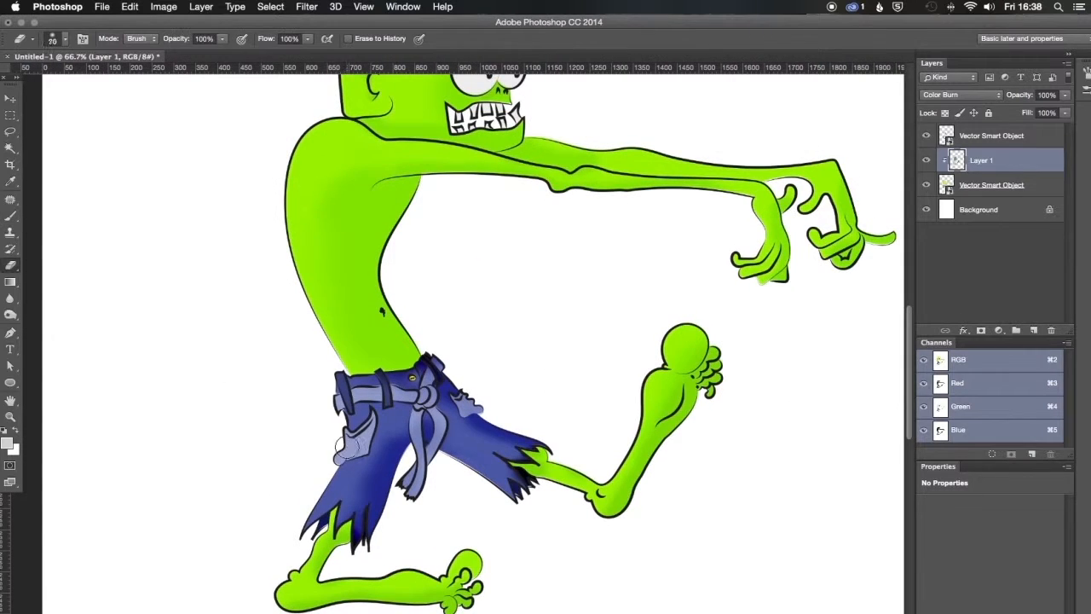
mouse_move(346, 452)
left_mouse_down()
mouse_move(304, 451)
mouse_move(328, 477)
left_mouse_up()
Add a new layer above the Color Burn shading layer, clip it to the colour artwork, and set its blend mode to Color Dodge
left_click(1032, 331)
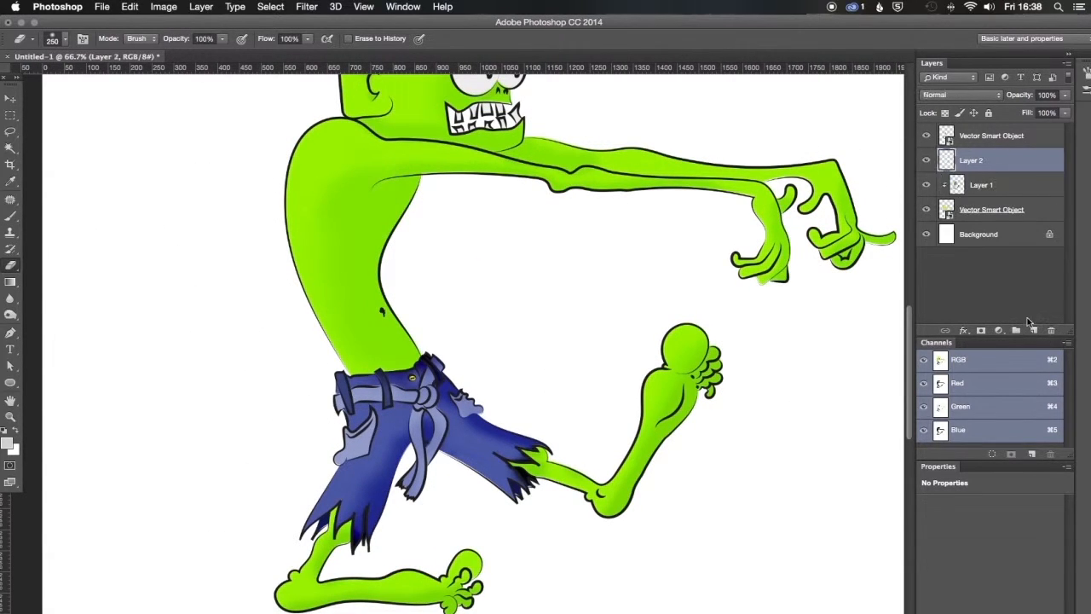
left_click(985, 171, "alt")
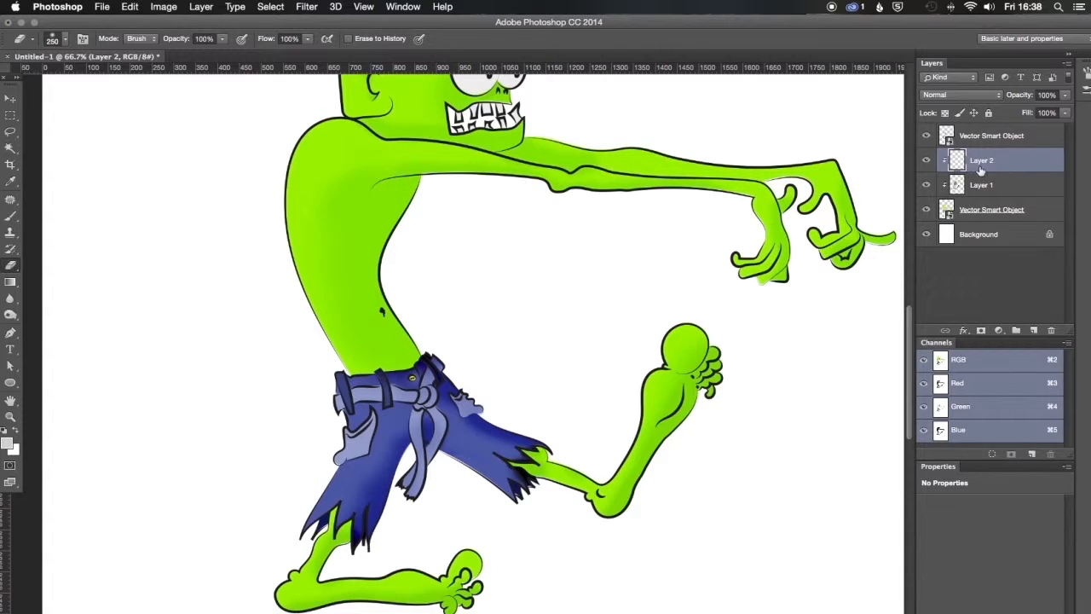
left_click(965, 97)
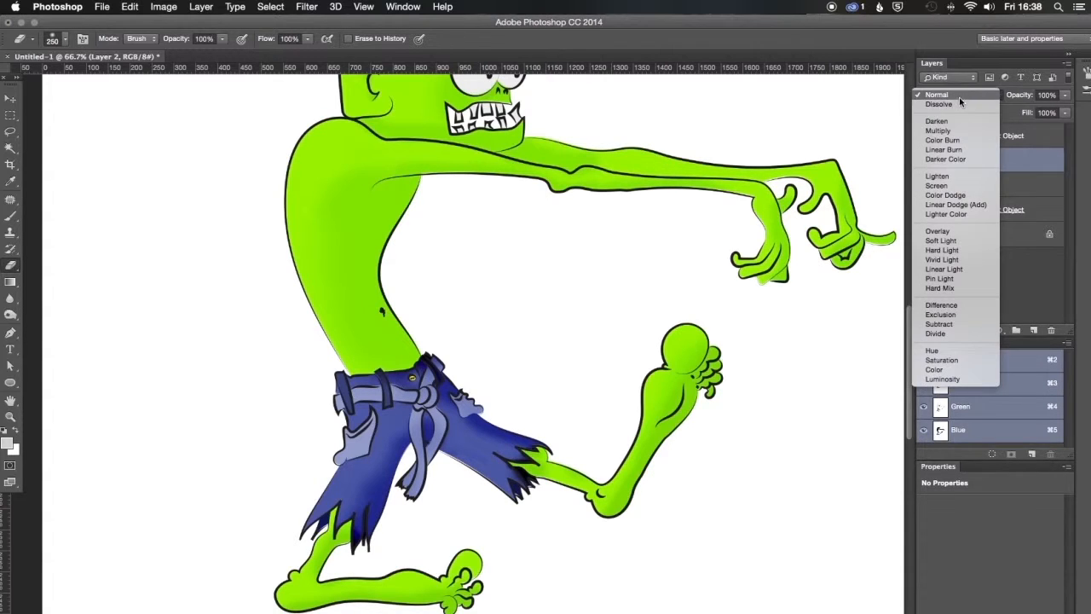
left_click(937, 196)
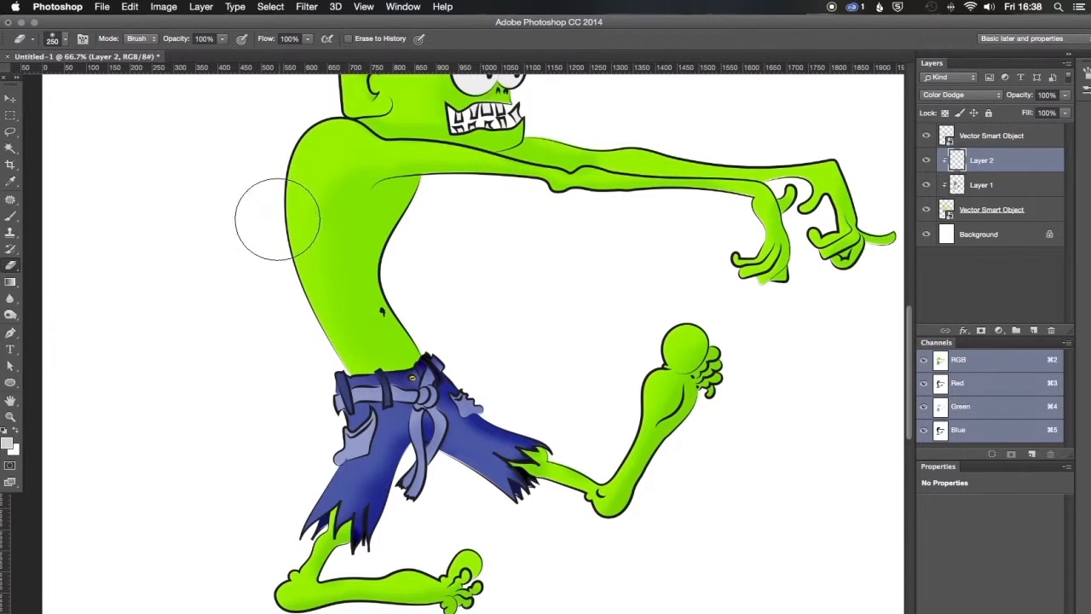
Set the foreground colour to the mid grey 7e7e7e
key("bracketleft")
left_click(7, 445)
left_click_drag(296, 363, 289, 383)
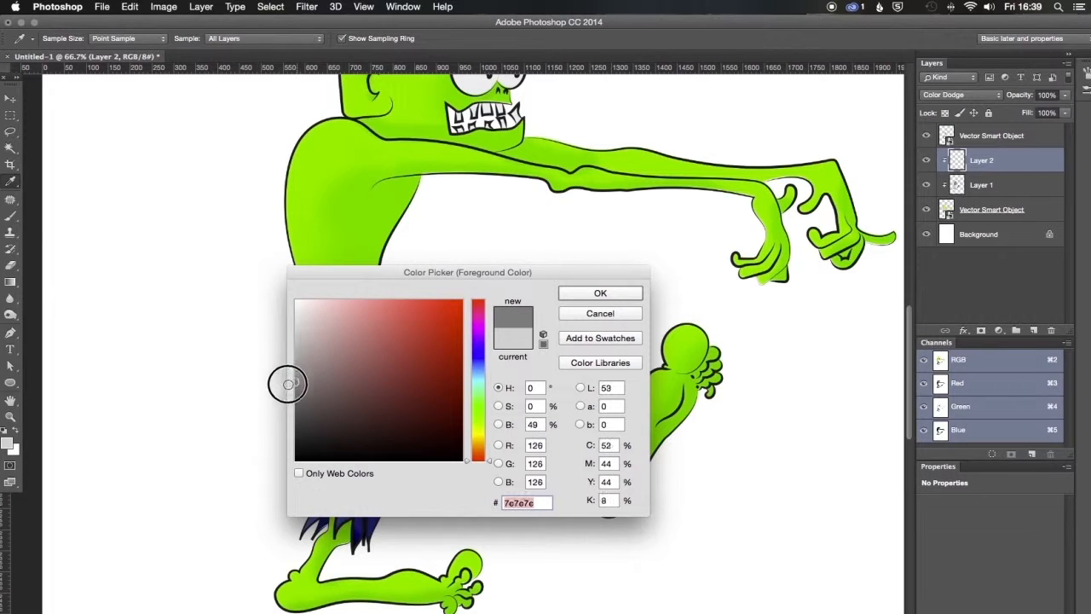
left_click(568, 295)
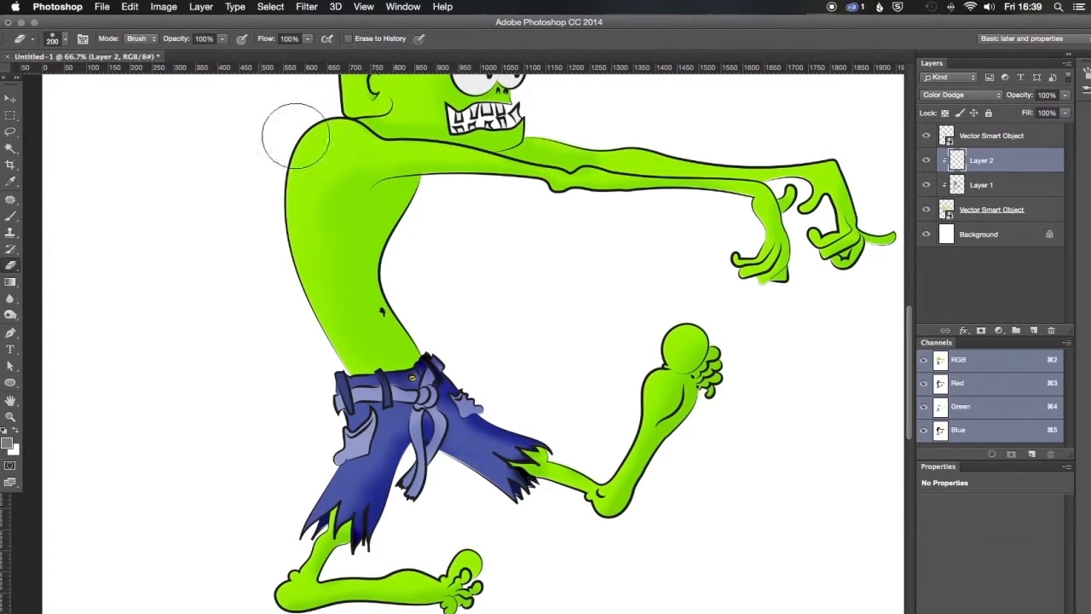
Paint a highlight on the trouser pocket patch using the Brush tool at size 80
left_click(10, 215)
key("bracketright")
key("bracketright")
key("bracketright")
key("bracketright")
key("bracketright")
key("bracketright")
key("bracketright")
key("bracketright")
key("bracketright")
key("bracketright")
key("bracketright")
key("bracketright")
key("bracketright")
key("bracketleft")
key("bracketleft")
key("bracketleft")
key("bracketleft")
key("bracketleft")
key("bracketleft")
key("bracketleft")
mouse_move(349, 419)
left_mouse_down()
mouse_move(329, 438)
mouse_move(336, 452)
left_mouse_up()
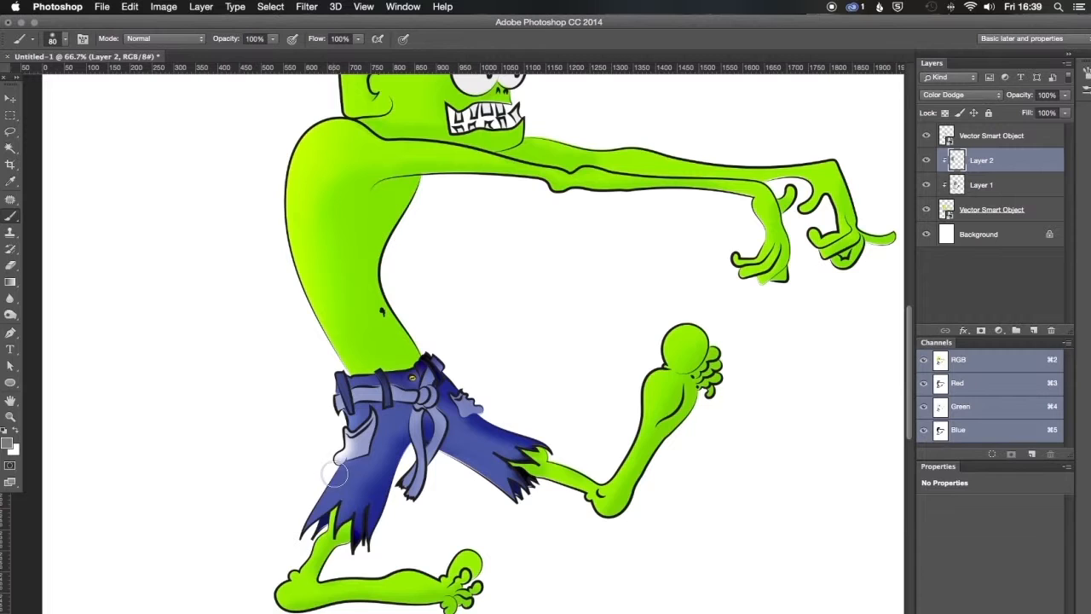
Highlight the outer edges of the trouser legs and the zombie's back with the brush at size 175
key("bracketright")
key("bracketright")
key("bracketright")
key("bracketright")
key("bracketright")
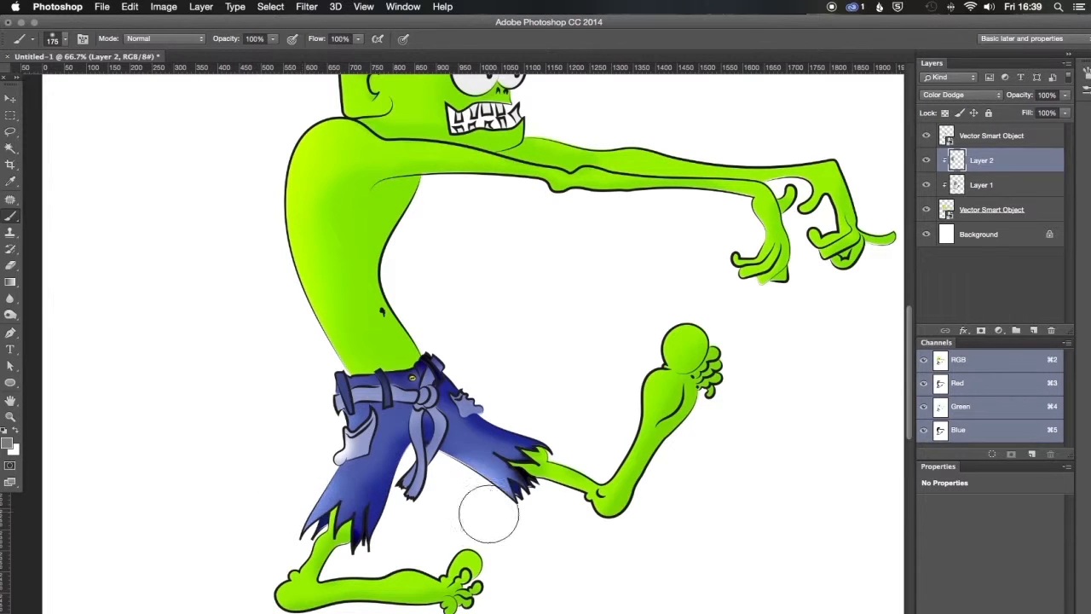
mouse_move(289, 341)
left_mouse_down()
mouse_move(572, 468)
mouse_move(595, 493)
left_mouse_up()
Add highlights to the hair, back of the head, ear and forearms with the brush at size 100
key("bracketleft")
key("bracketleft")
key("bracketleft")
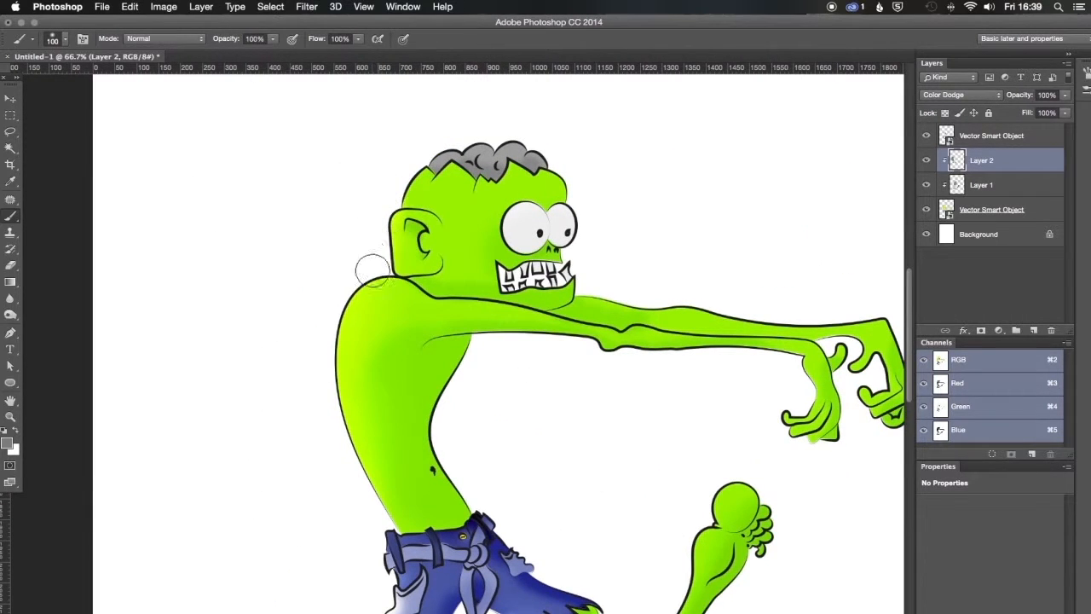
scroll(703, 235, "right", 4)
scroll(703, 235, "down", 2)
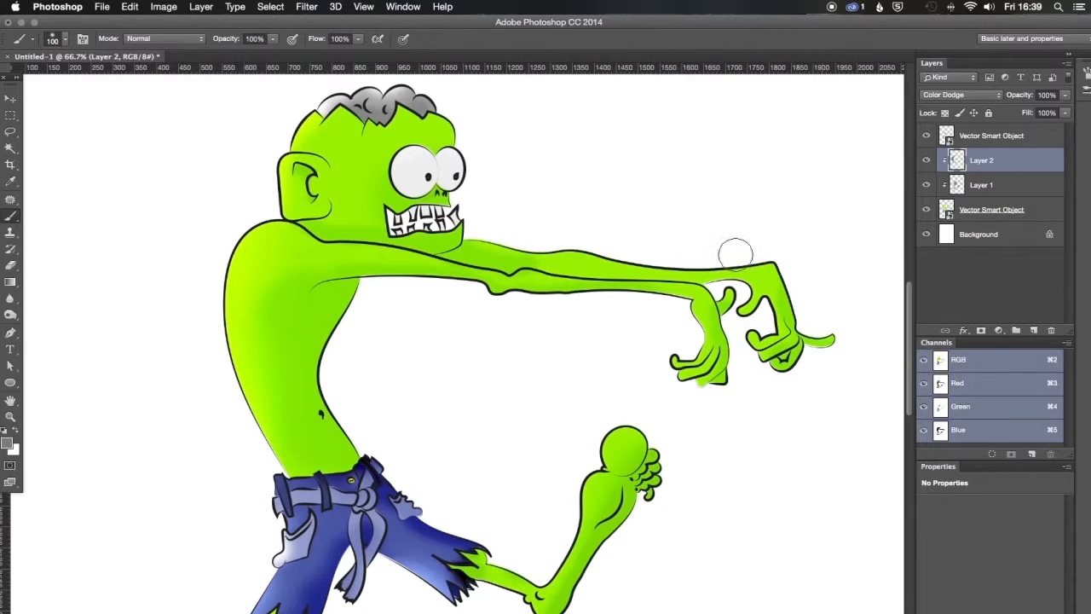
scroll(653, 253, "left", 4)
scroll(653, 253, "down", 2)
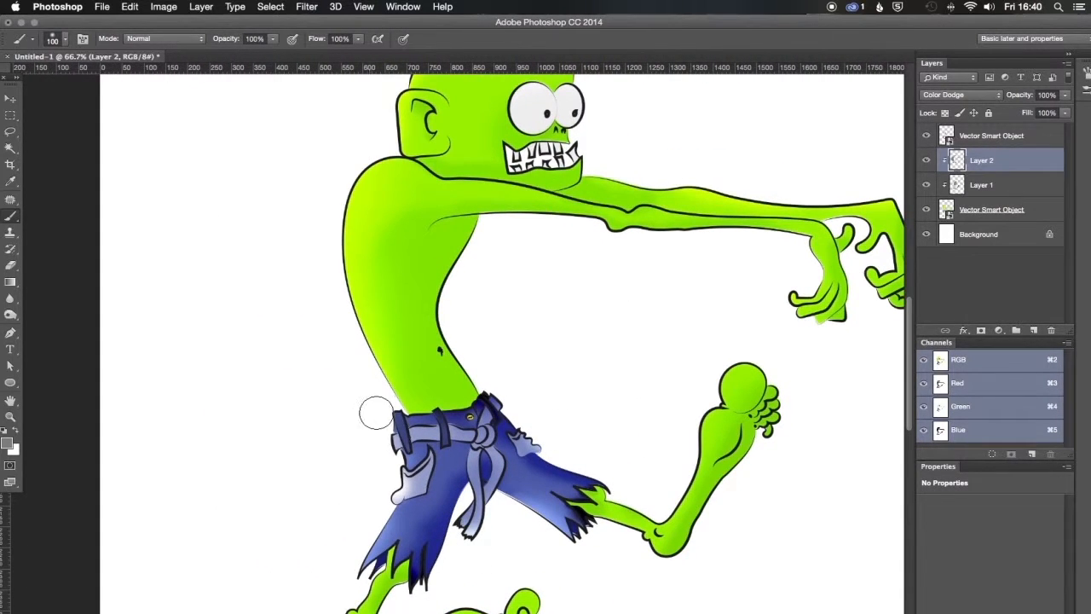
right_click(683, 433)
left_click(779, 363, "super")
left_click_drag(626, 314, 595, 392)
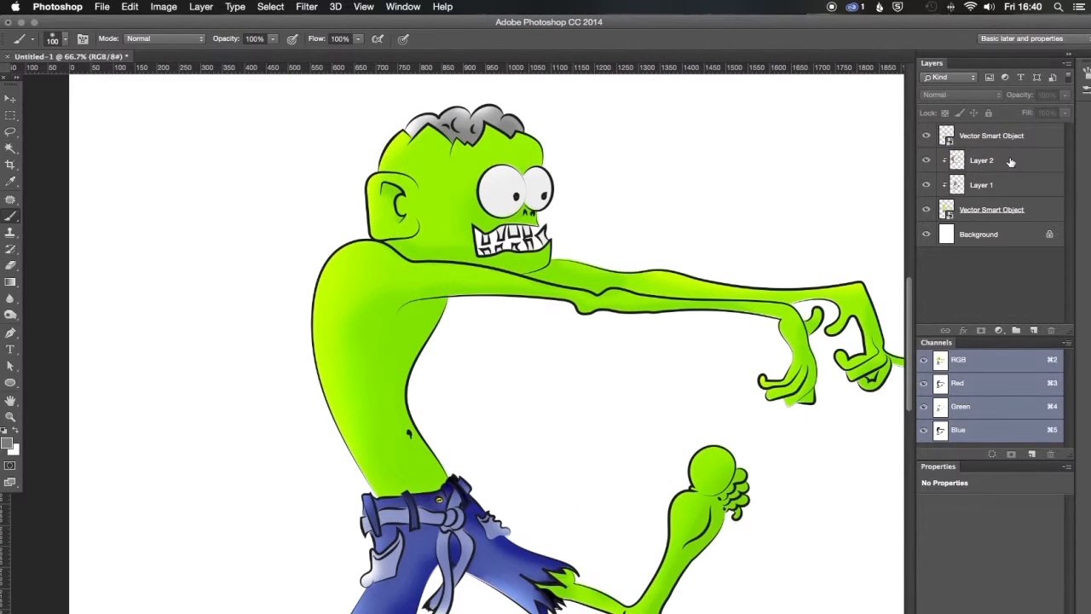
Add a Hue/Saturation adjustment layer directly above the Color Dodge highlight layer
left_click(1015, 161)
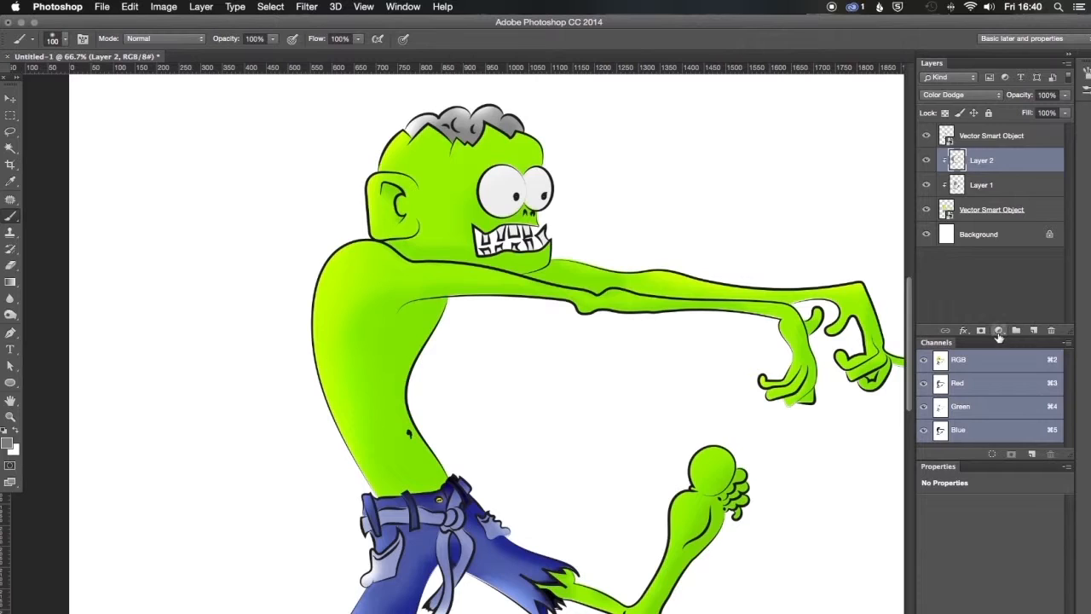
left_click(999, 331)
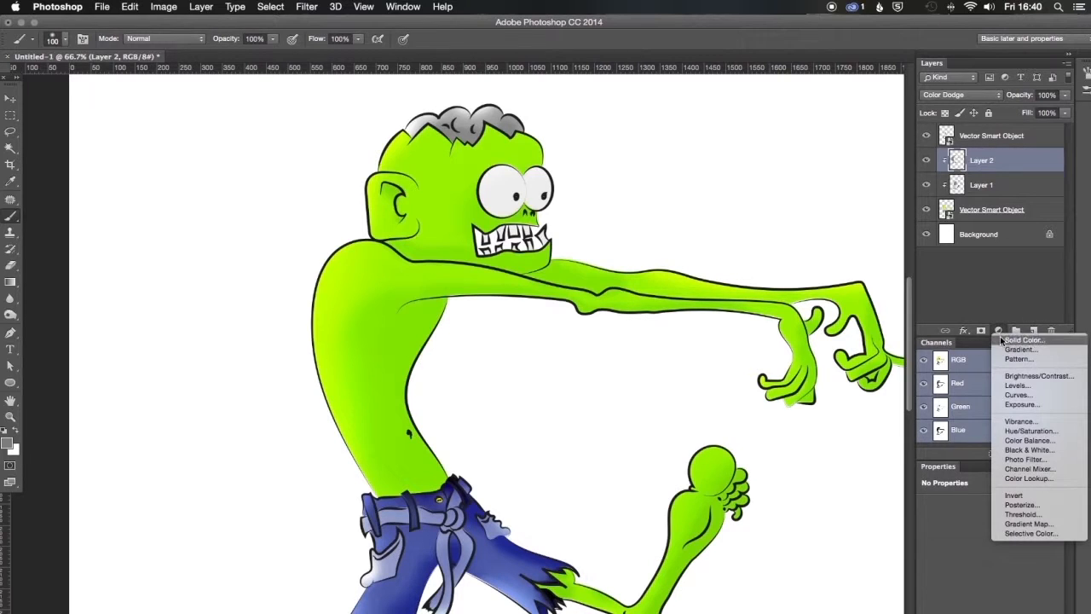
left_click(1031, 432)
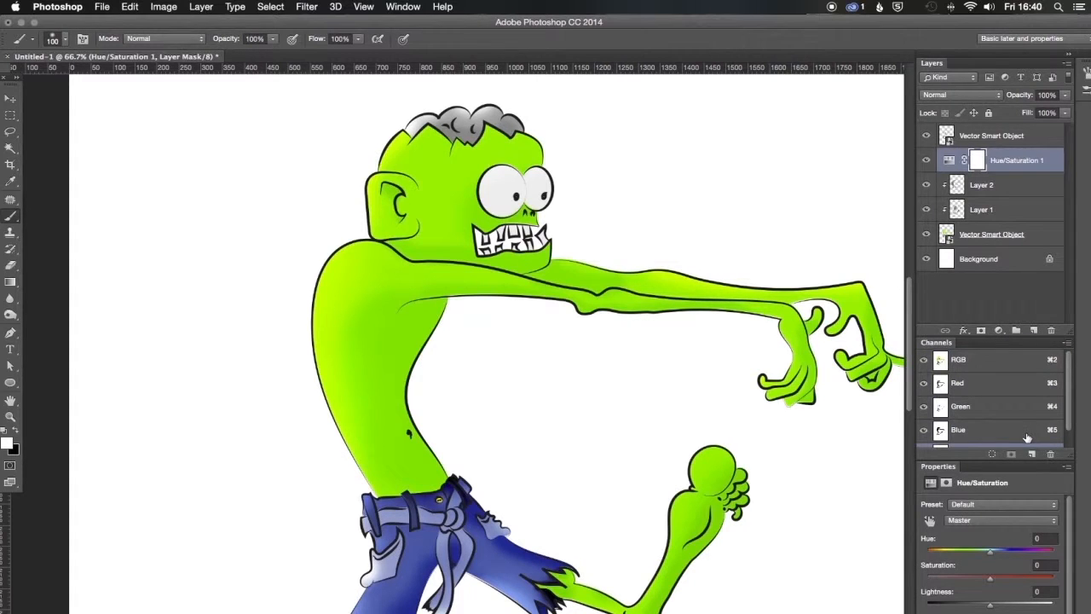
Hide the highlight and shading layers, target the green skin, and set the Greens hue to about -89 and saturation to -9
left_click_drag(926, 184, 926, 209)
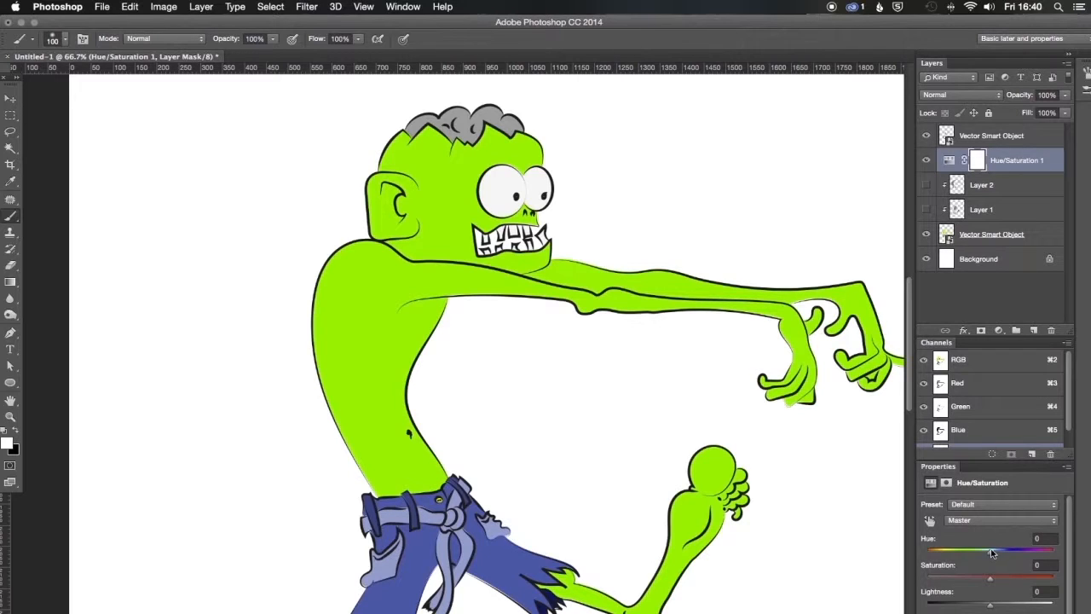
left_click(929, 521)
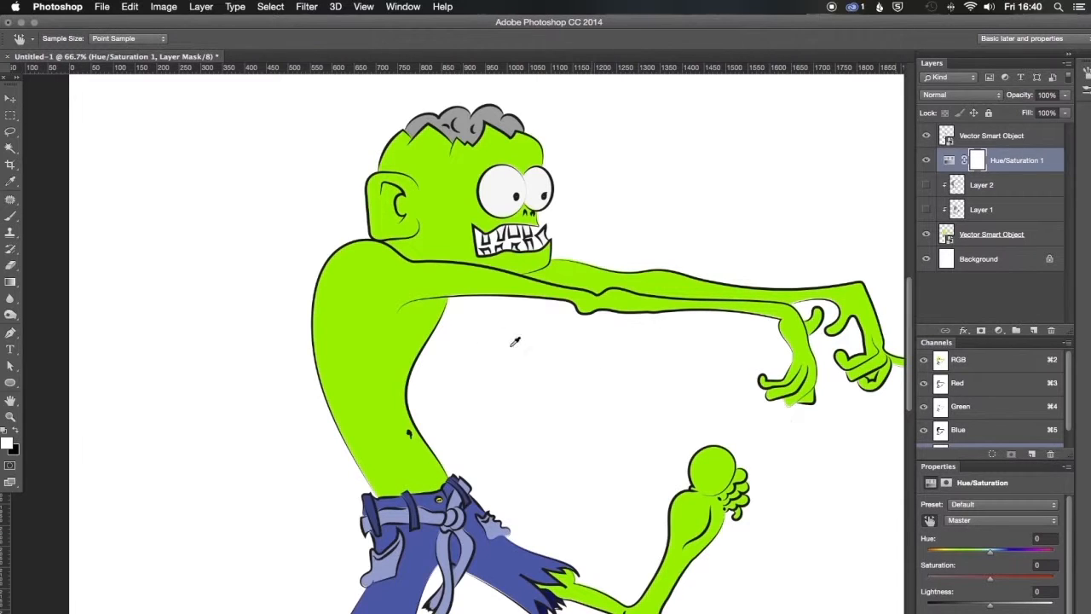
left_click_drag(409, 330, 401, 330)
left_click_drag(991, 557, 951, 555)
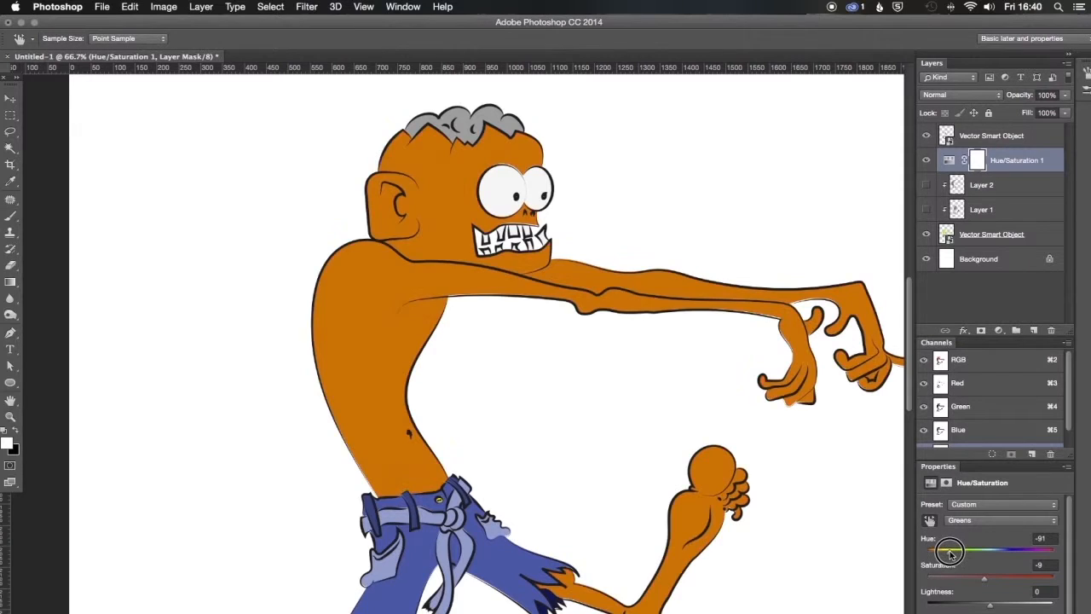
Preview the Color Burn shading and Color Dodge highlights one at a time over the recoloured skin
left_click(926, 210)
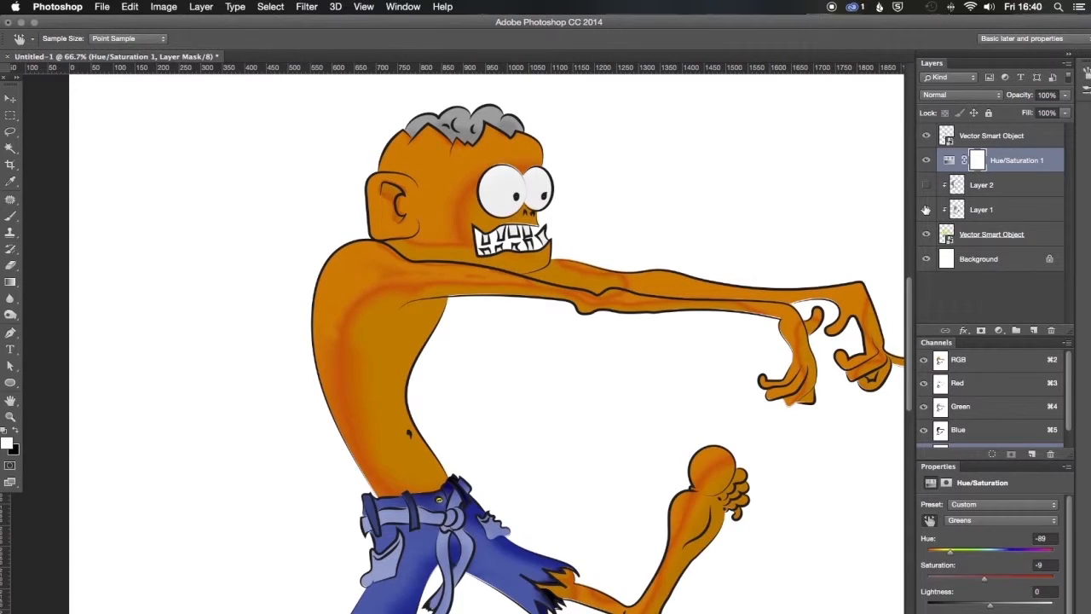
left_click(926, 209)
left_click(925, 185)
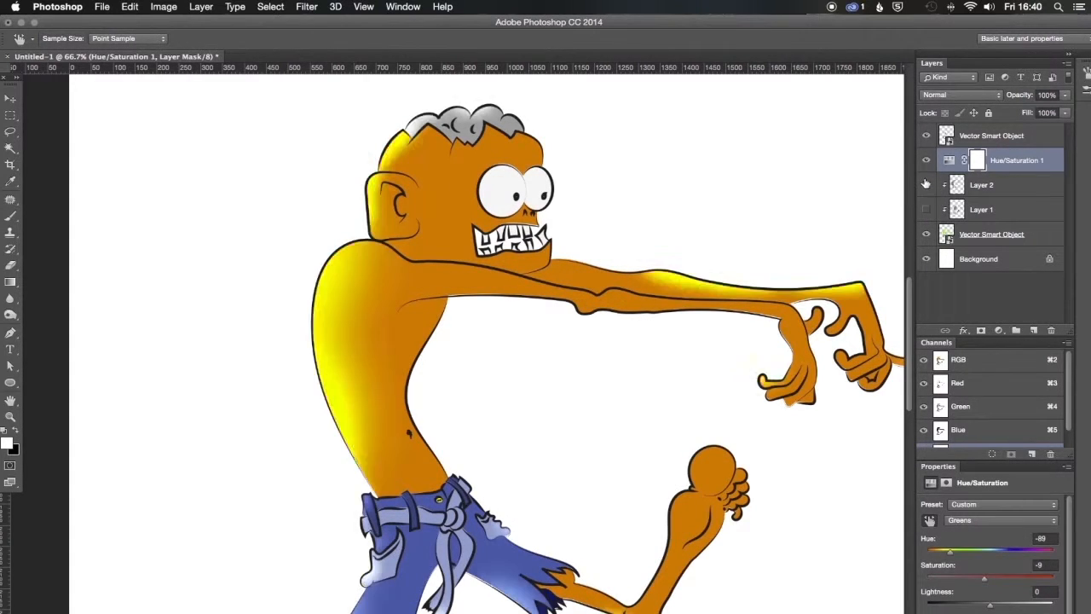
left_click(924, 185)
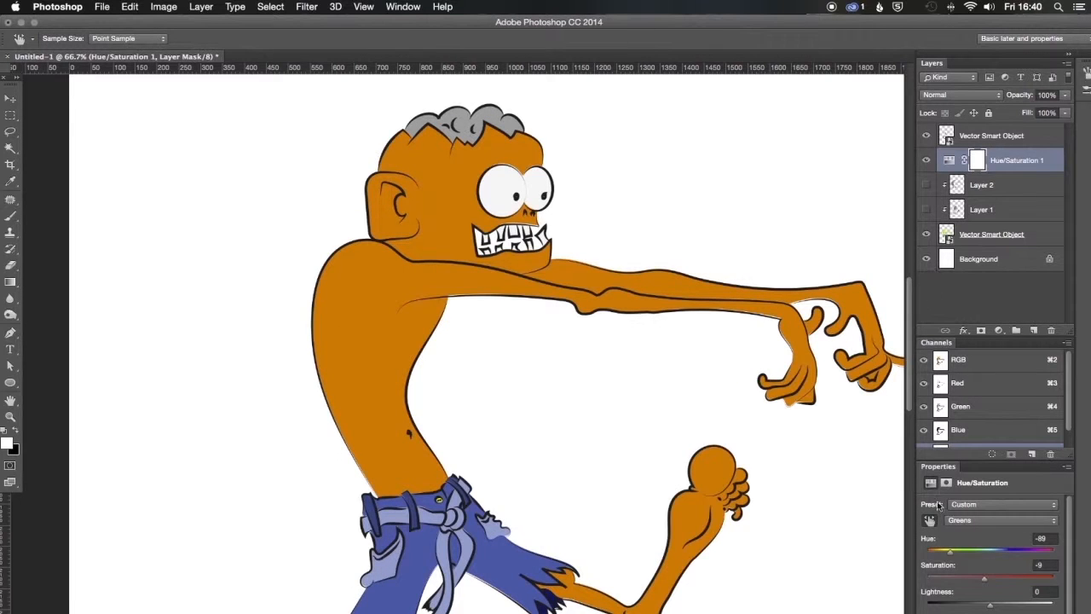
left_click_drag(951, 555, 950, 580)
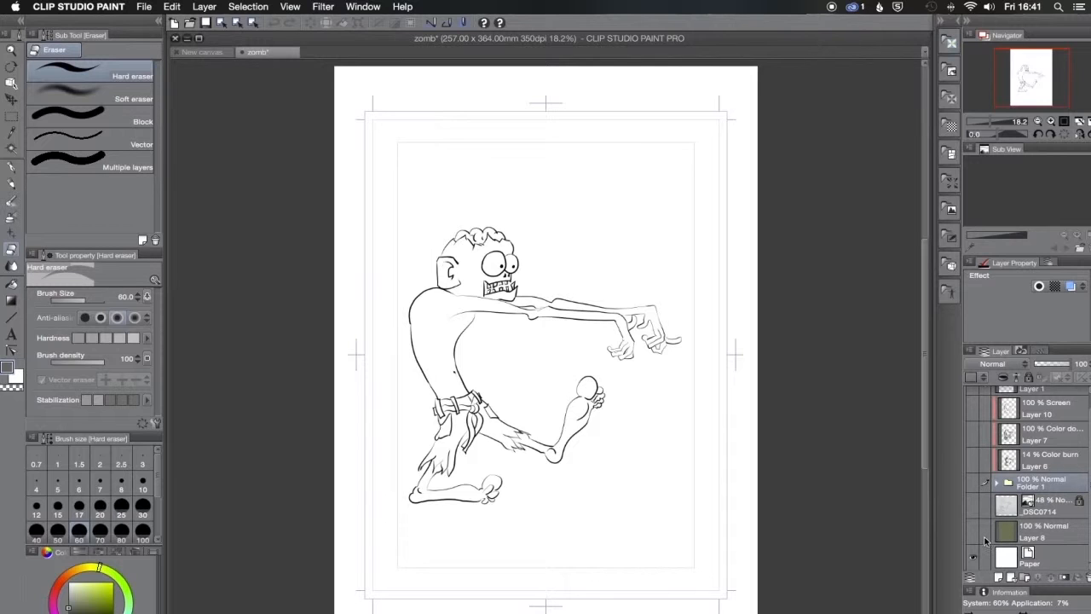
In Clip Studio Paint, check the sketch photo under the line art, hide it again, and show the shading layers and colour folder
left_click(975, 508)
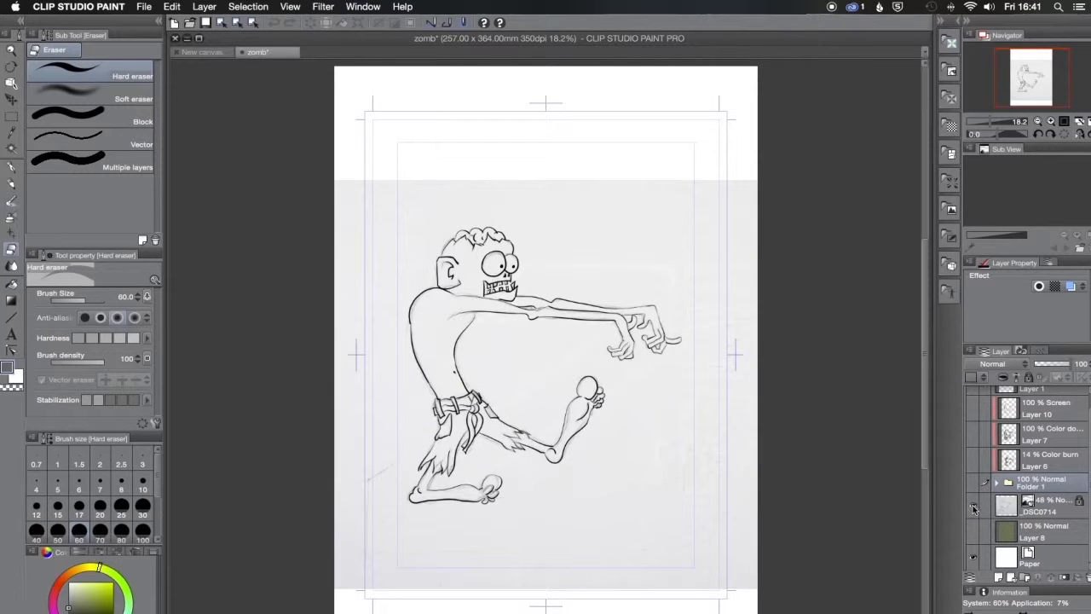
left_click(972, 507)
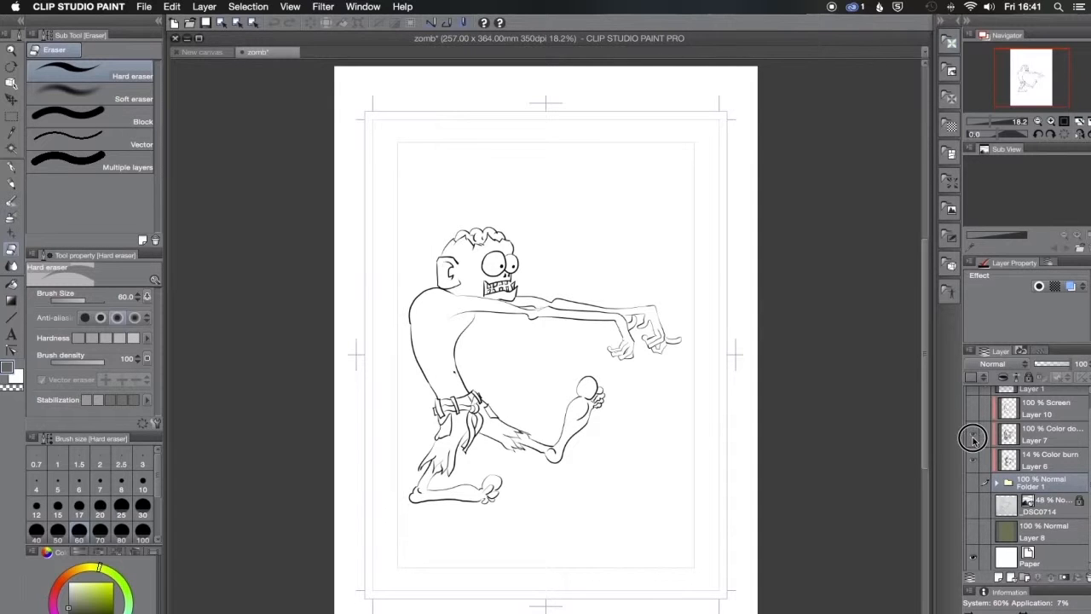
scroll(1040, 439, "up", 2)
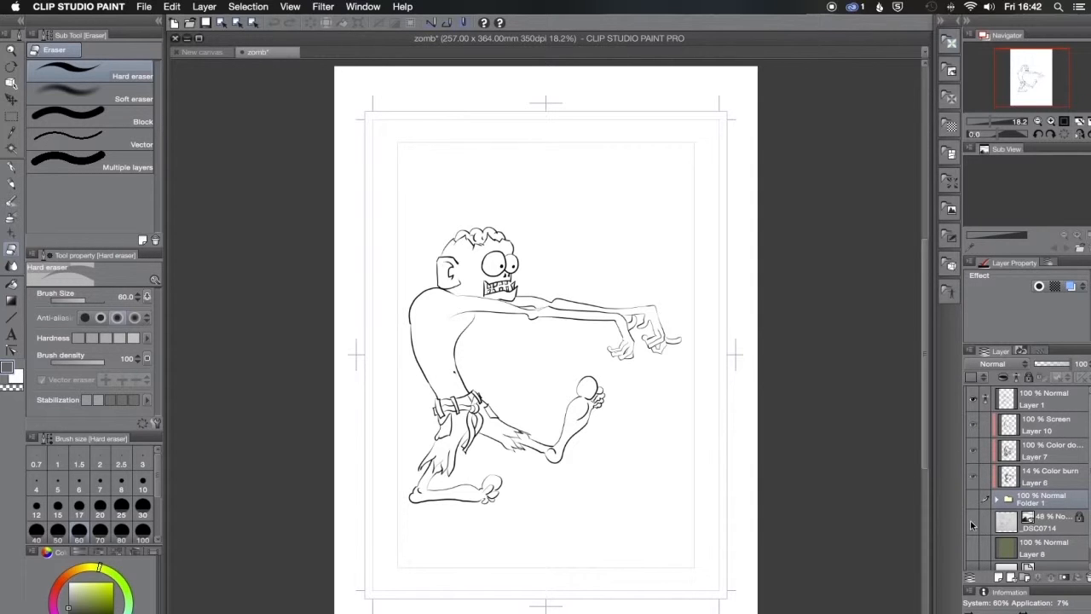
left_click(974, 501)
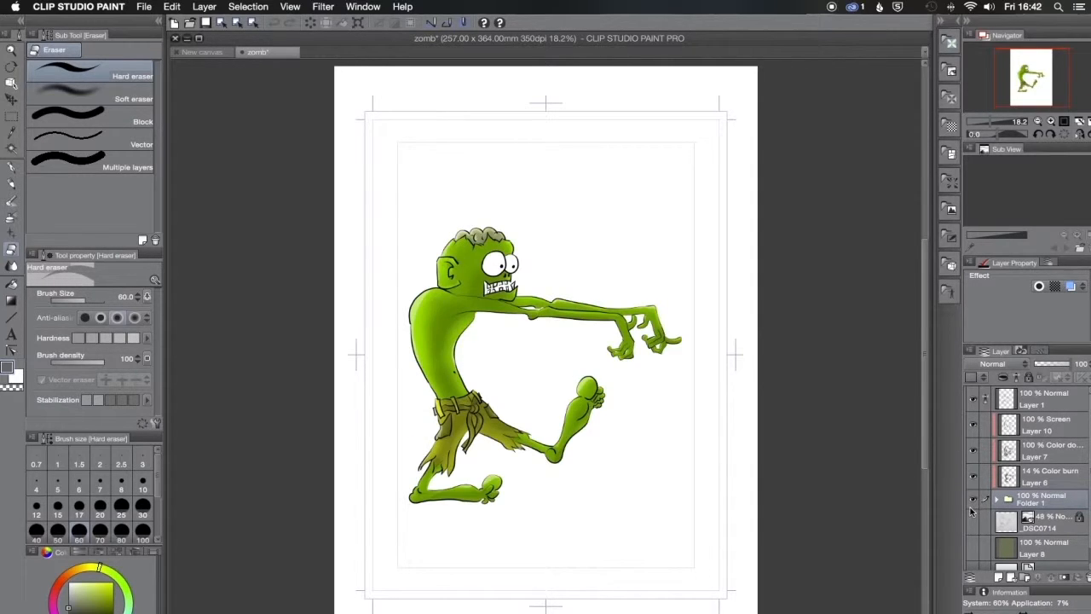
Compare the zombie with and without the Color burn and Color dodge layers, and show the green background layer
left_click(973, 477)
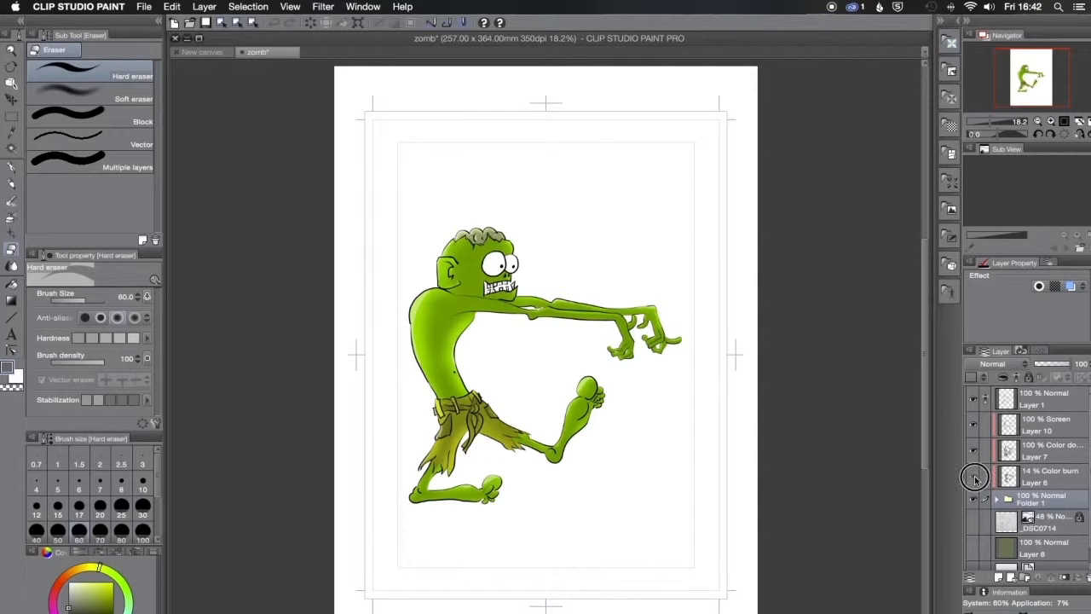
left_click(974, 478)
left_click(973, 452)
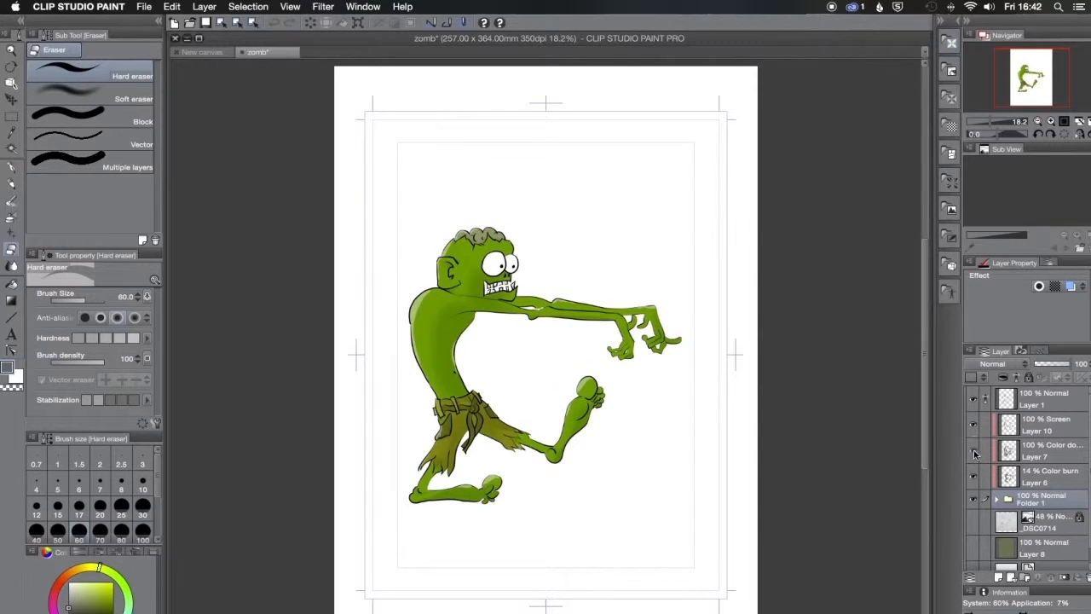
left_click(974, 452)
left_click(974, 546)
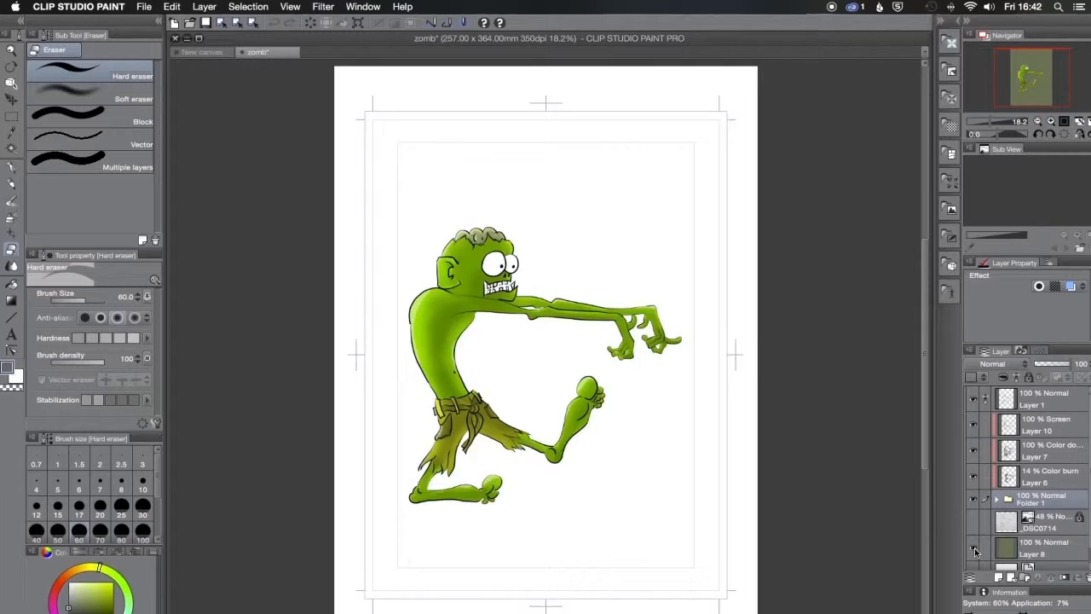